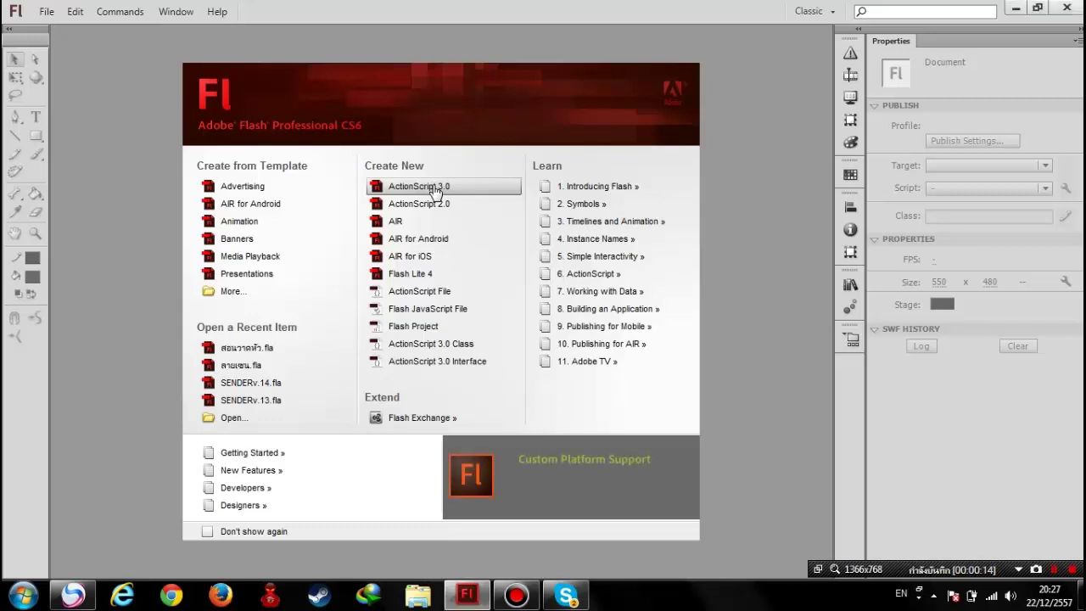
Create a new ActionScript 3.0 document, Untitled-1, from the Welcome screen
left_click(435, 192)
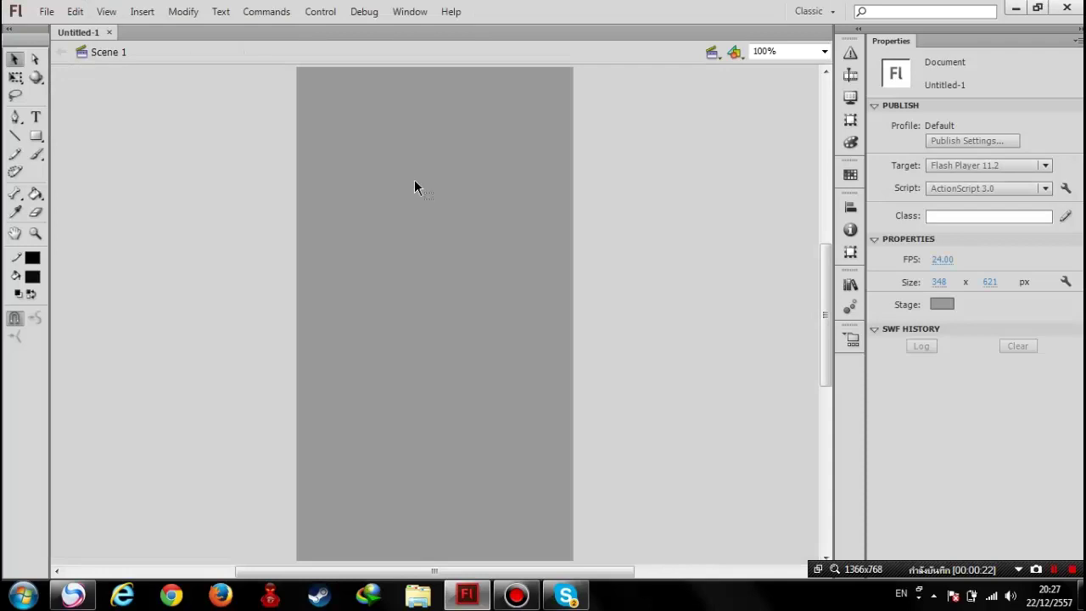
Set up the Brush tool with a red fill and a larger brush size
left_click(36, 154)
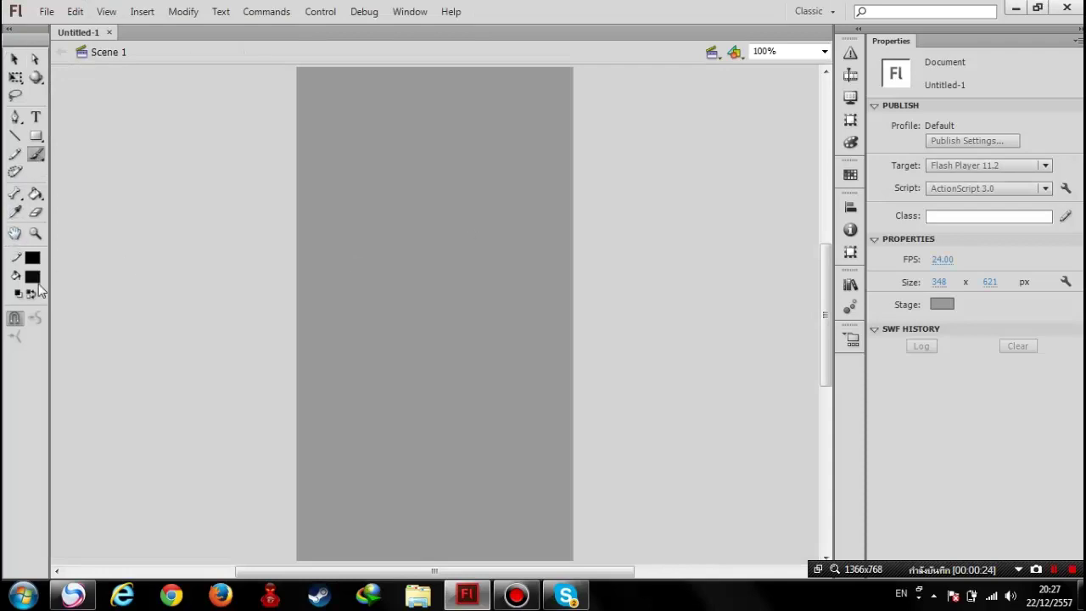
left_click(32, 277)
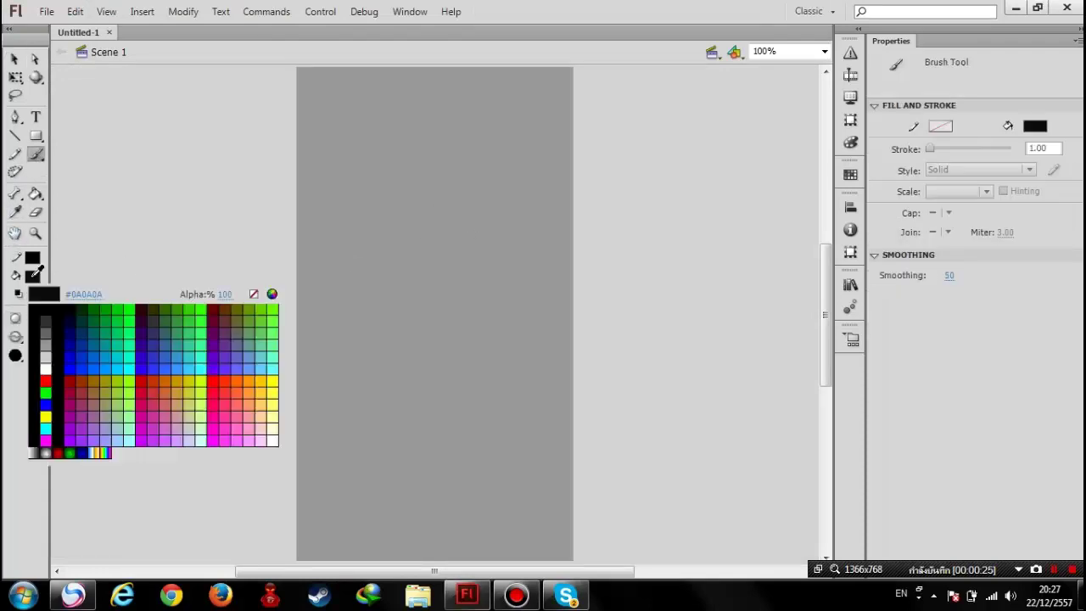
left_click(42, 377)
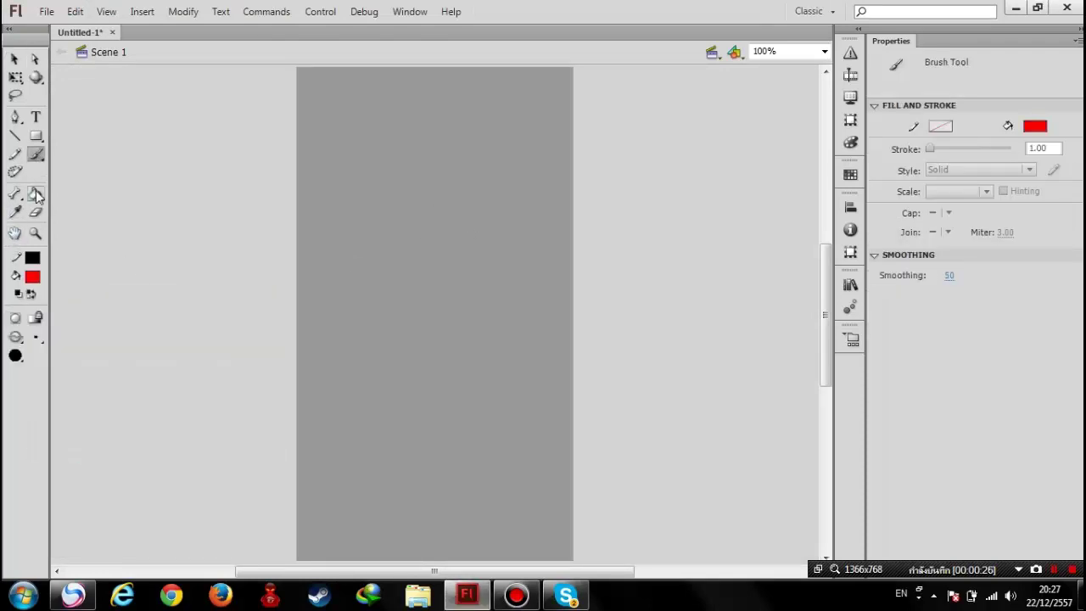
left_click(39, 337)
left_click(64, 374)
Draw and undo several trial red strokes, ending with a tall narrow loop
left_click_drag(365, 273, 573, 264)
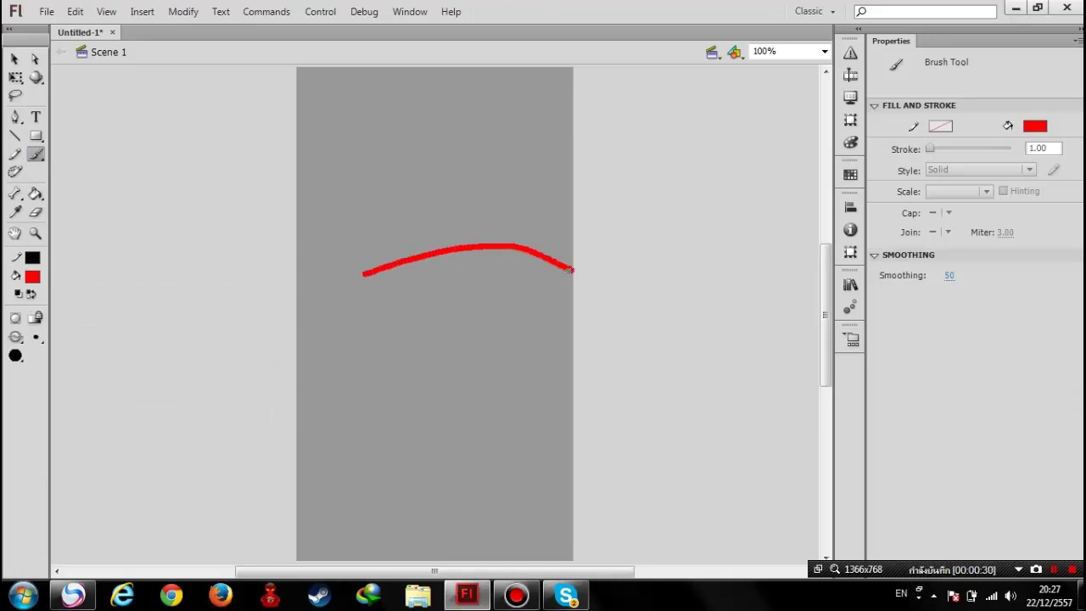
key("ctrl+z")
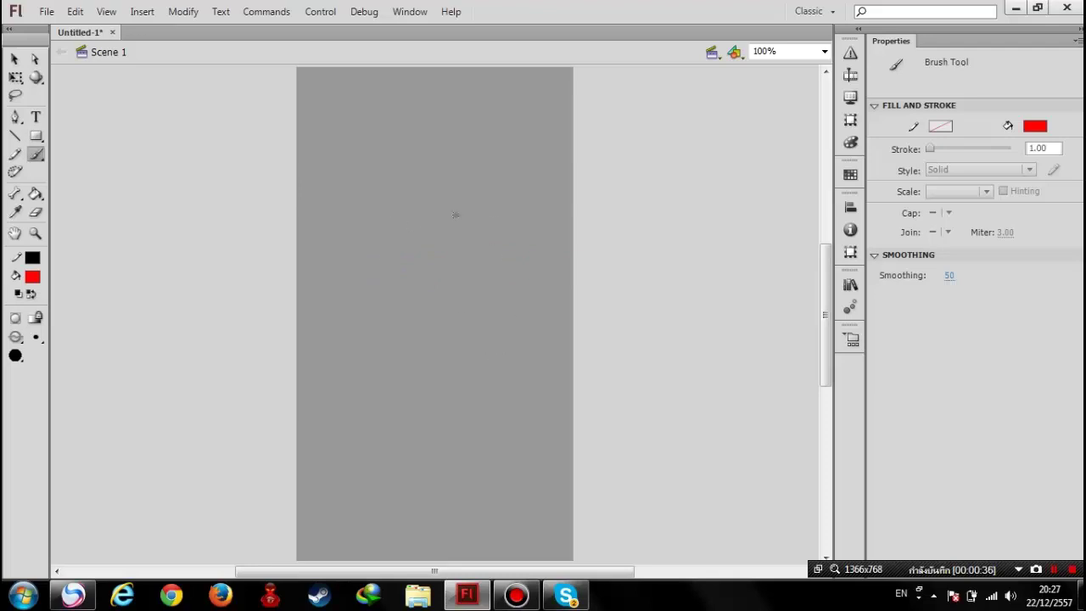
mouse_move(390, 208)
left_mouse_down()
mouse_move(557, 167)
mouse_move(460, 245)
mouse_move(397, 222)
mouse_move(569, 228)
left_mouse_up()
key("ctrl+z")
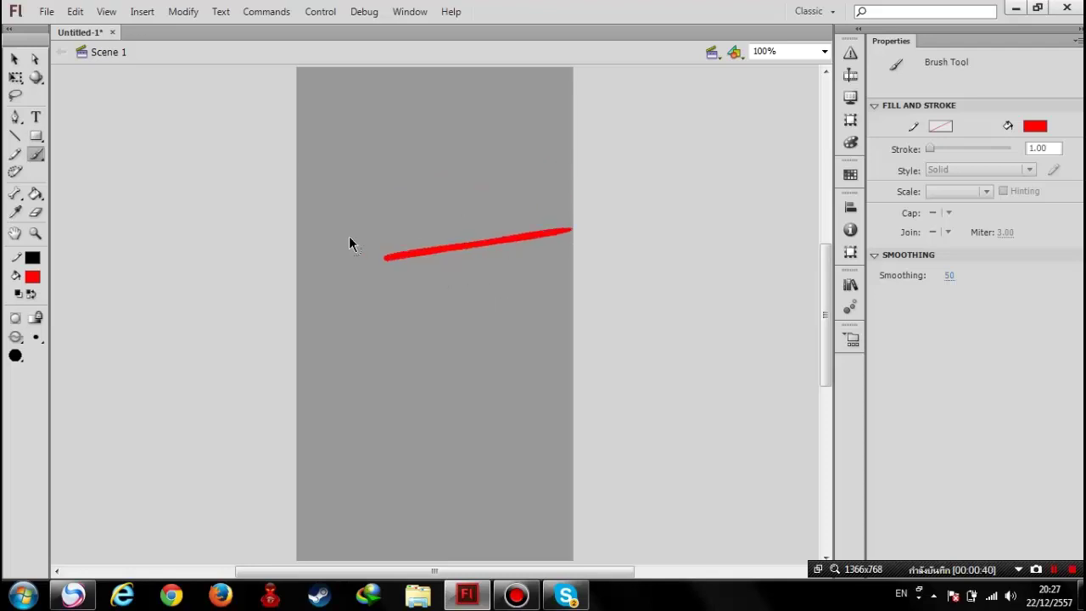
key("ctrl+z")
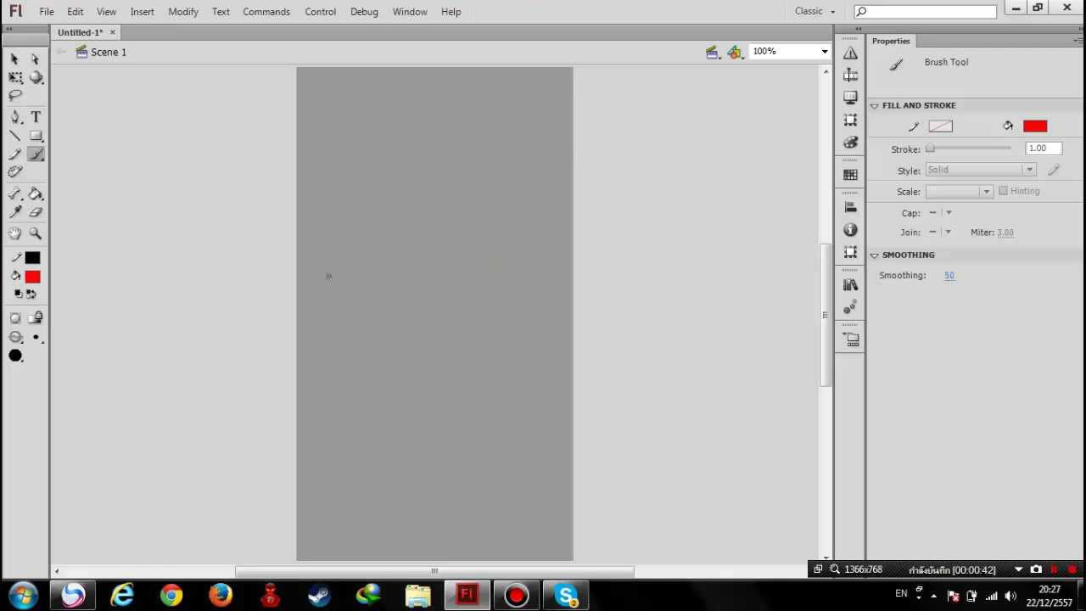
mouse_move(344, 261)
left_mouse_down()
mouse_move(591, 181)
mouse_move(473, 320)
mouse_move(335, 270)
mouse_move(534, 354)
left_mouse_up()
key("ctrl+z")
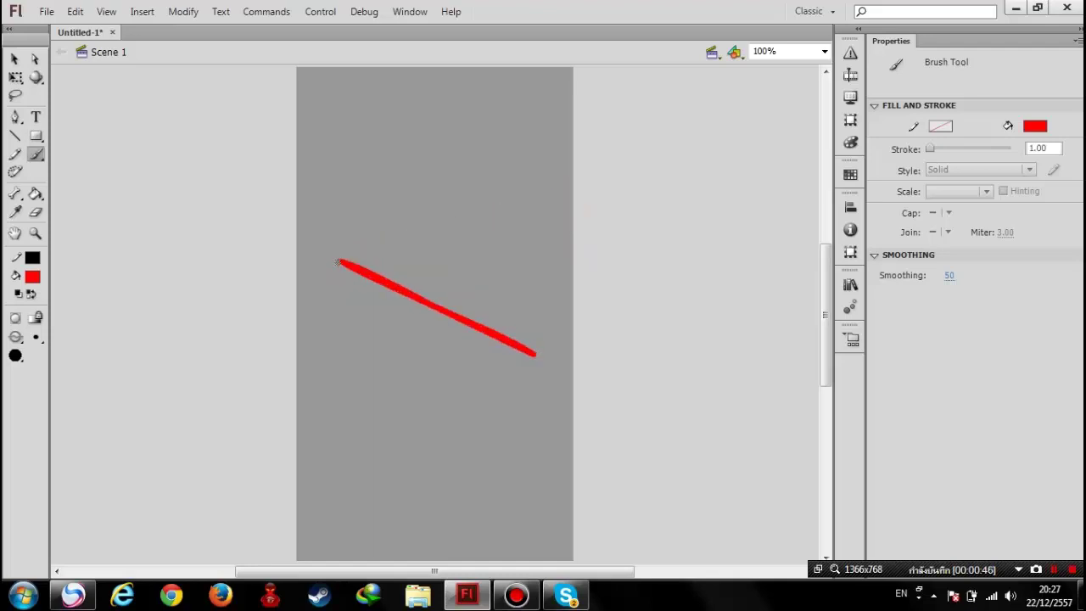
mouse_move(337, 262)
left_mouse_down()
mouse_move(523, 233)
mouse_move(611, 240)
mouse_move(532, 351)
left_mouse_up()
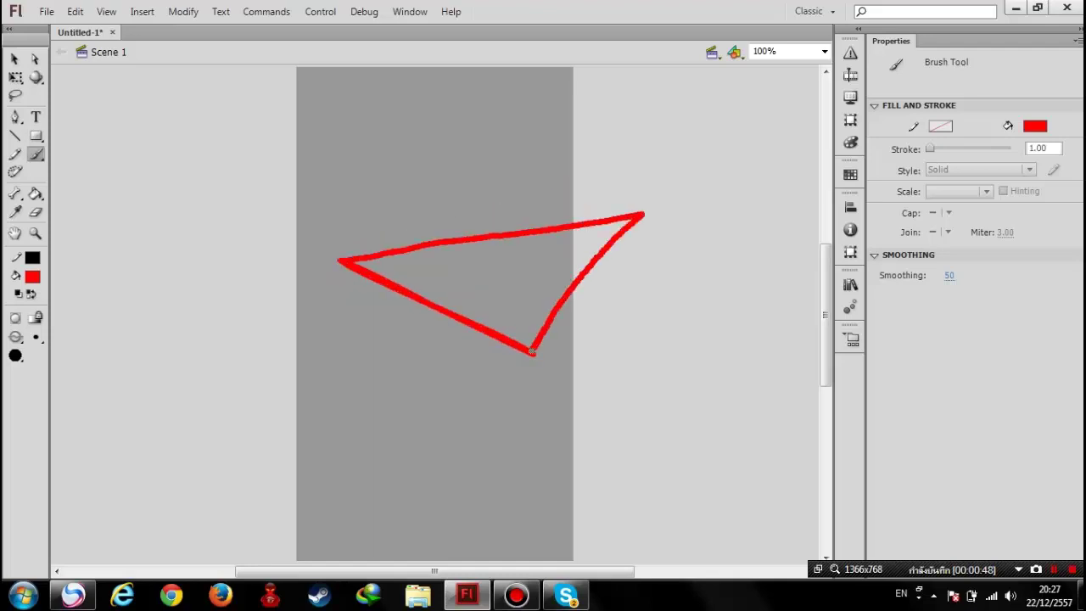
key("ctrl+z")
key("ctrl+z")
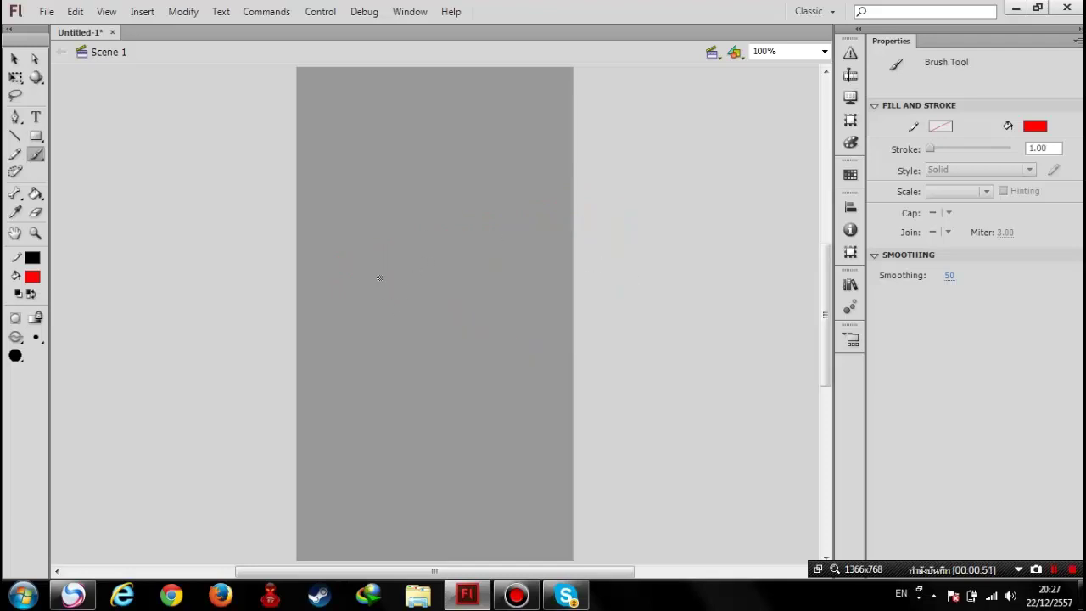
mouse_move(412, 219)
left_mouse_down()
mouse_move(418, 360)
mouse_move(434, 256)
mouse_move(436, 288)
mouse_move(422, 232)
left_mouse_up()
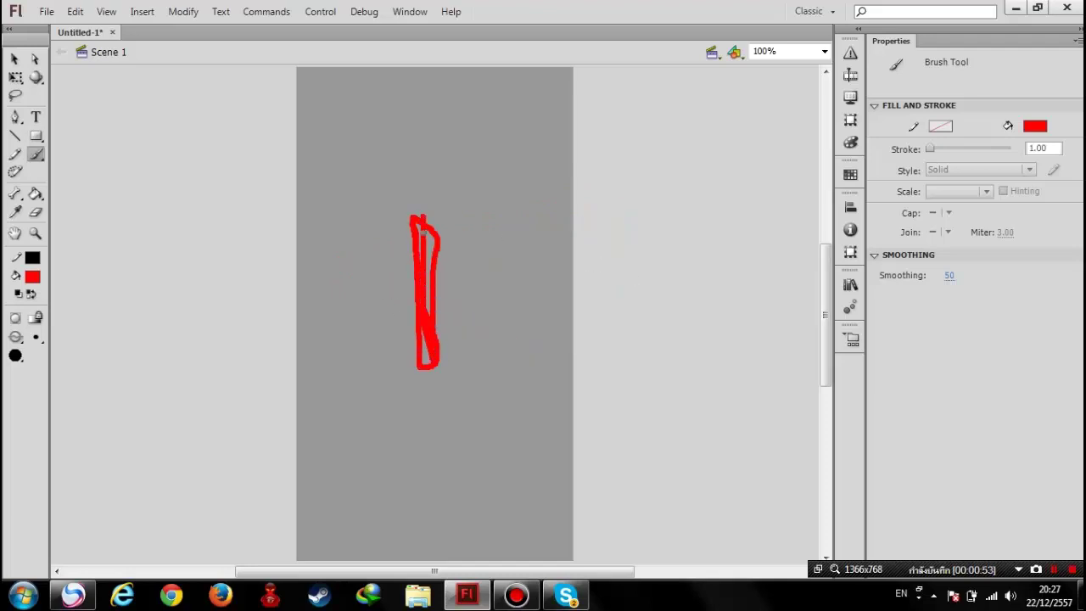
key("ctrl+z")
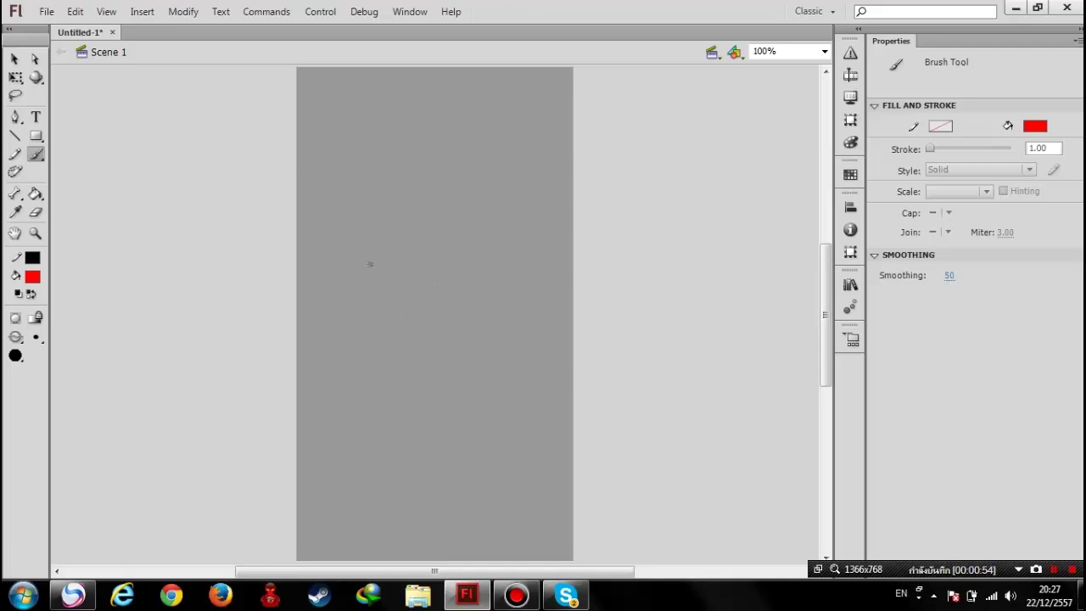
mouse_move(368, 263)
left_mouse_down()
mouse_move(553, 198)
mouse_move(409, 307)
left_mouse_up()
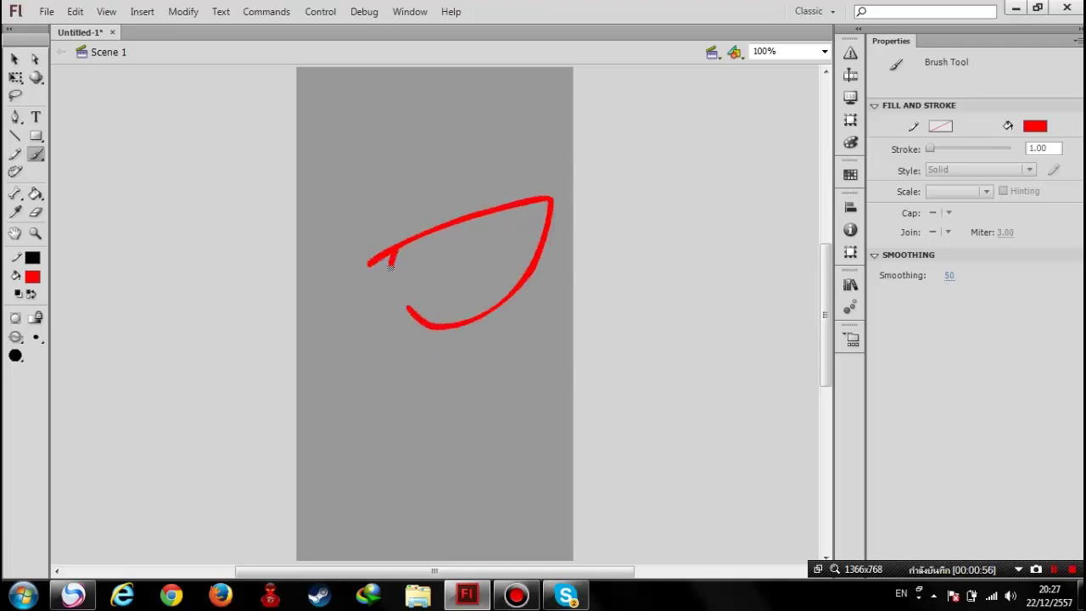
mouse_move(390, 264)
left_mouse_down()
mouse_move(539, 205)
mouse_move(534, 247)
mouse_move(458, 319)
mouse_move(408, 307)
left_mouse_up()
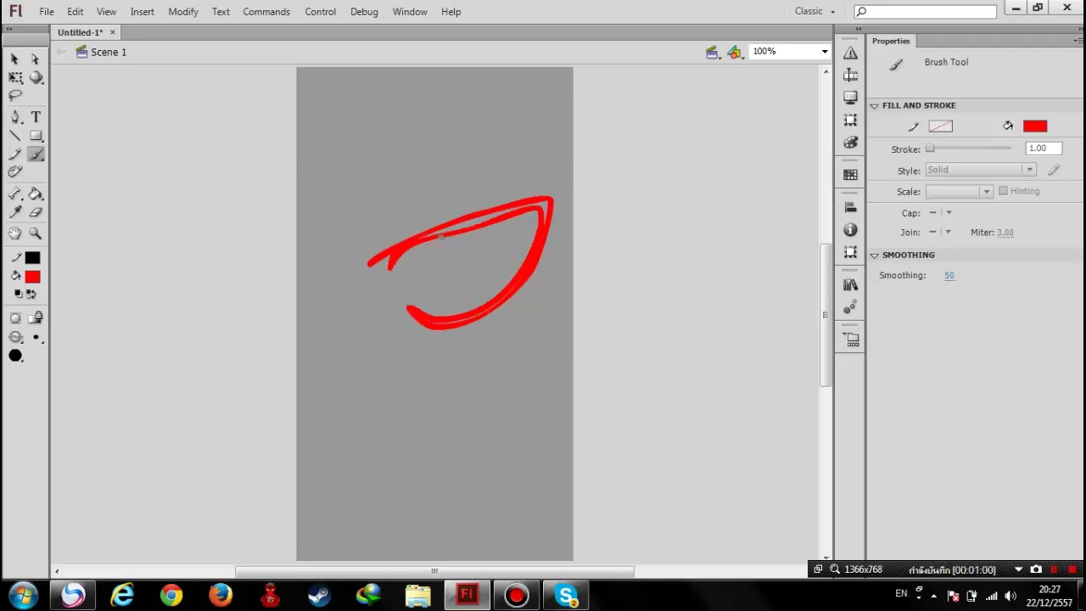
mouse_move(440, 237)
left_mouse_down()
mouse_move(462, 297)
mouse_move(485, 222)
left_mouse_up()
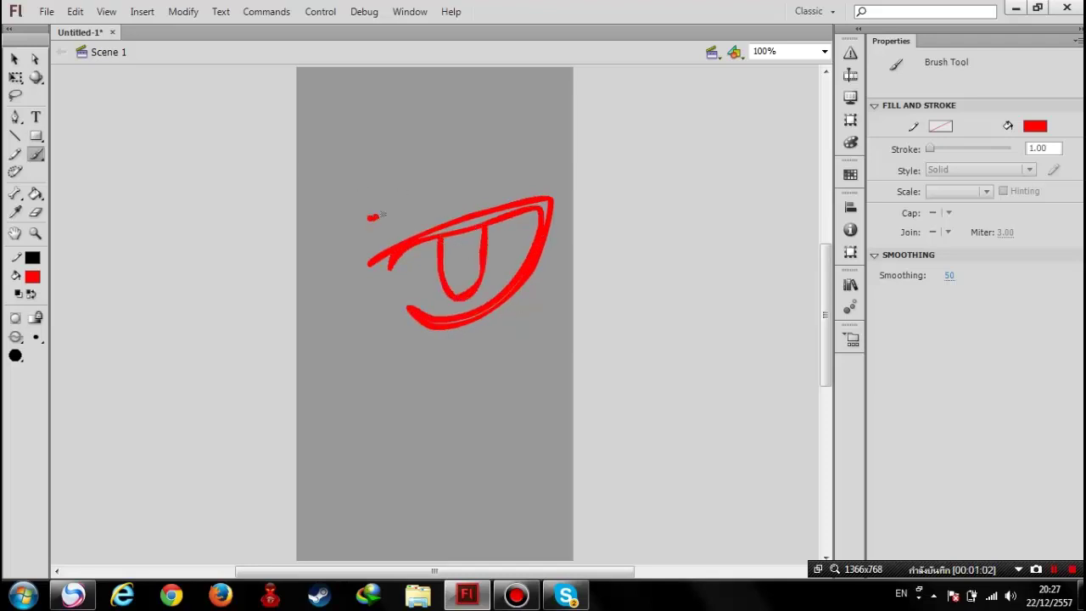
mouse_move(350, 199)
left_mouse_down()
mouse_move(559, 147)
mouse_move(282, 224)
left_mouse_up()
left_click_drag(278, 197, 302, 242)
left_click(287, 239)
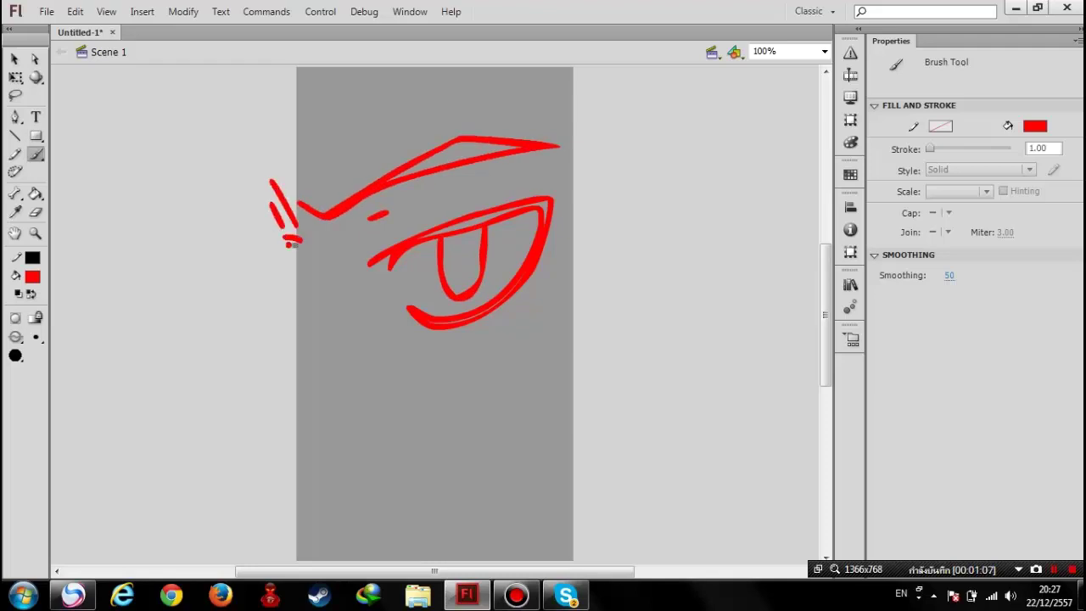
scroll(590, 449, "down", 2)
scroll(502, 388, "up", 4)
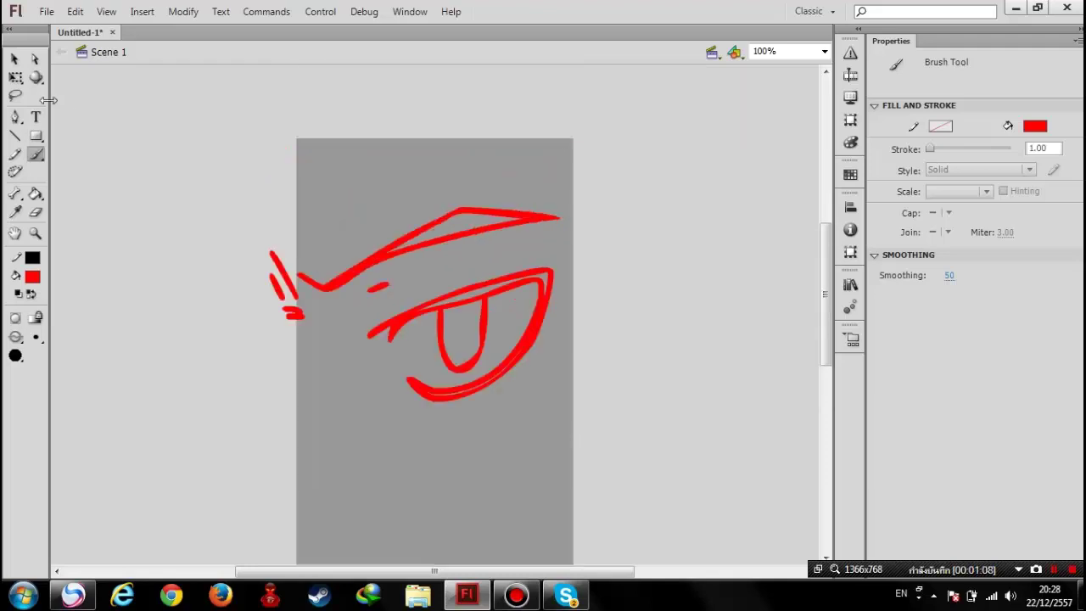
left_click(15, 77)
key("ctrl+a")
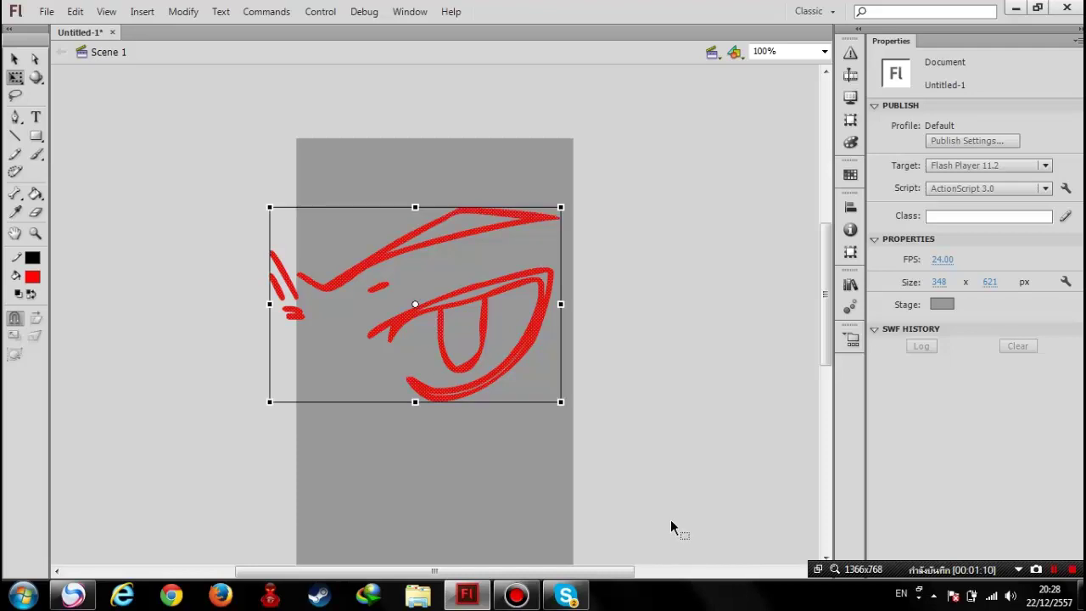
key("Delete")
left_click(35, 155)
left_click(35, 157)
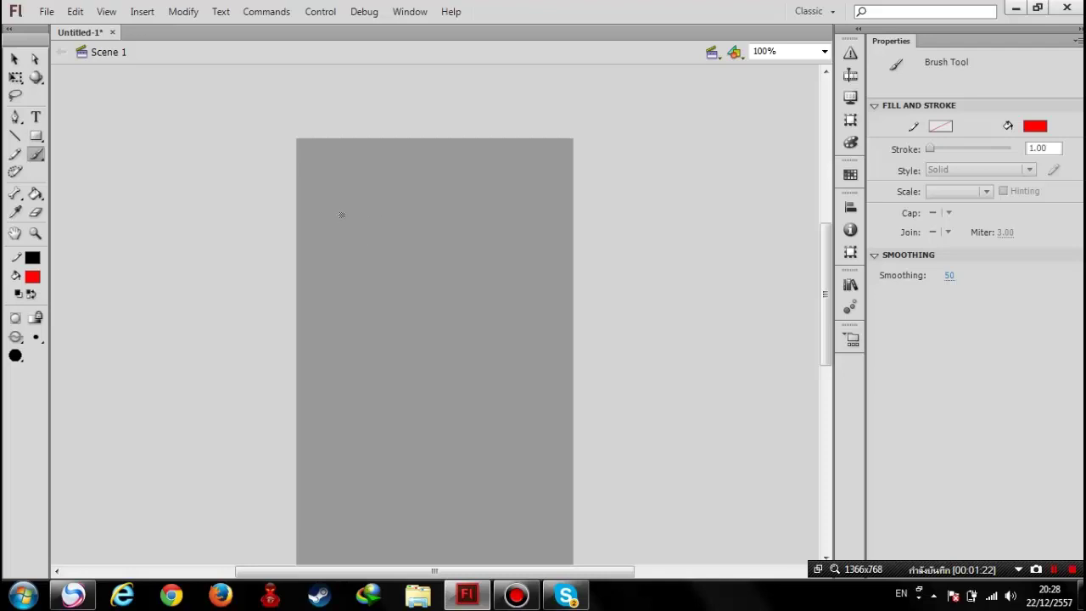
Draw a red guide box with vertical and horizontal centre lines
left_click_drag(340, 215, 620, 284)
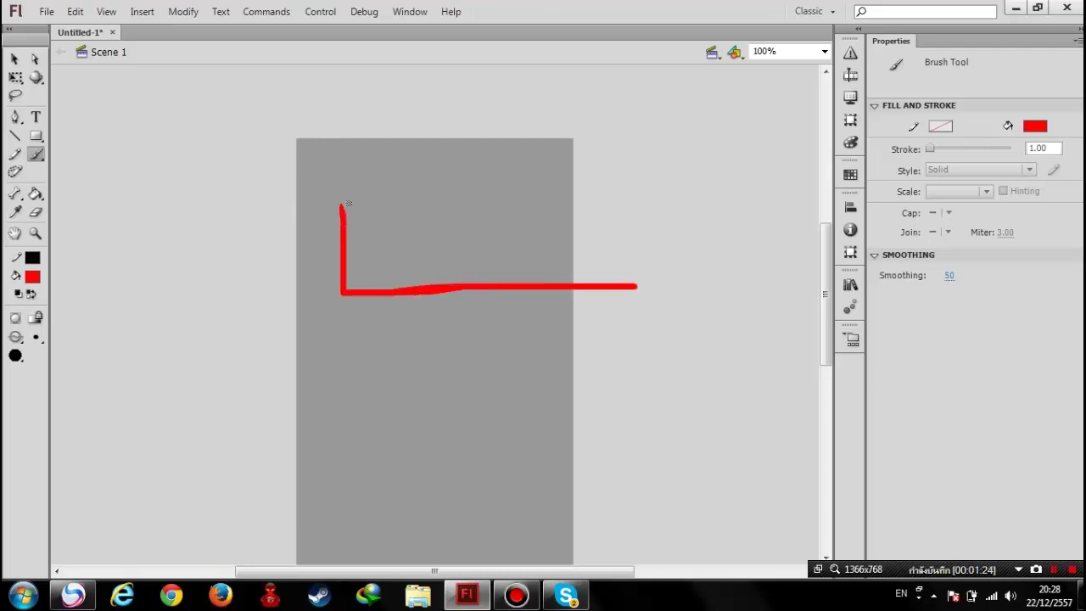
mouse_move(341, 224)
left_mouse_down()
mouse_move(341, 168)
mouse_move(624, 285)
left_mouse_up()
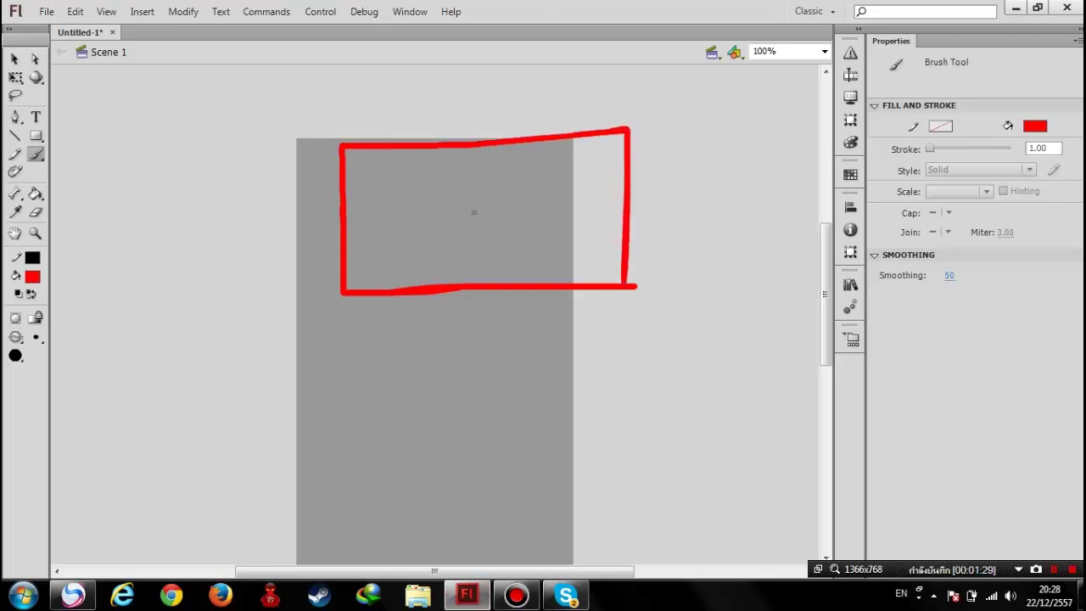
left_click_drag(468, 138, 458, 357)
left_click_drag(280, 210, 667, 201)
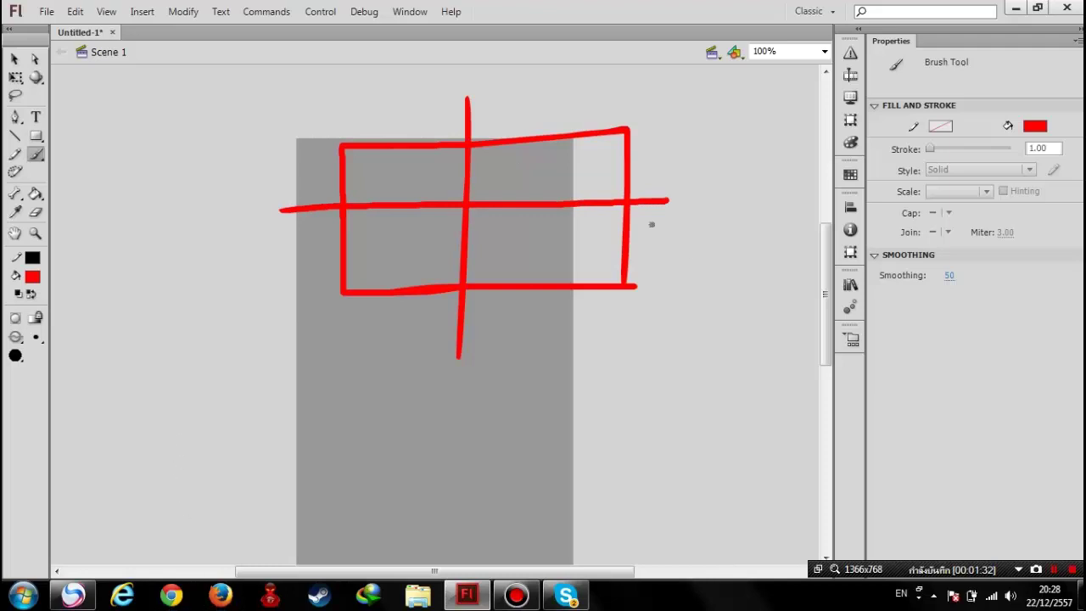
left_click(851, 75)
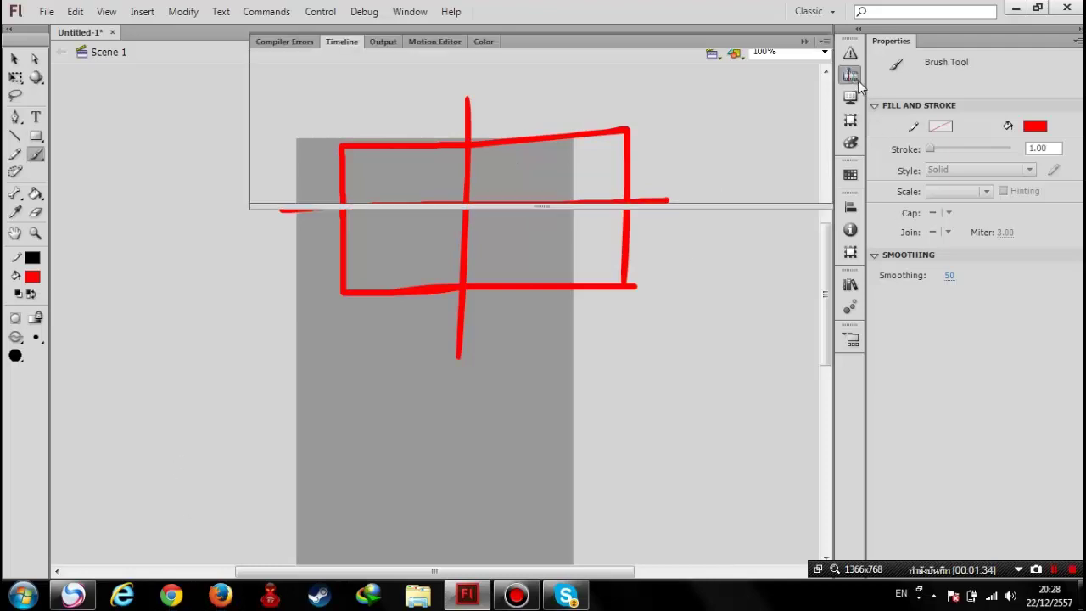
left_click(852, 75)
left_click(851, 75)
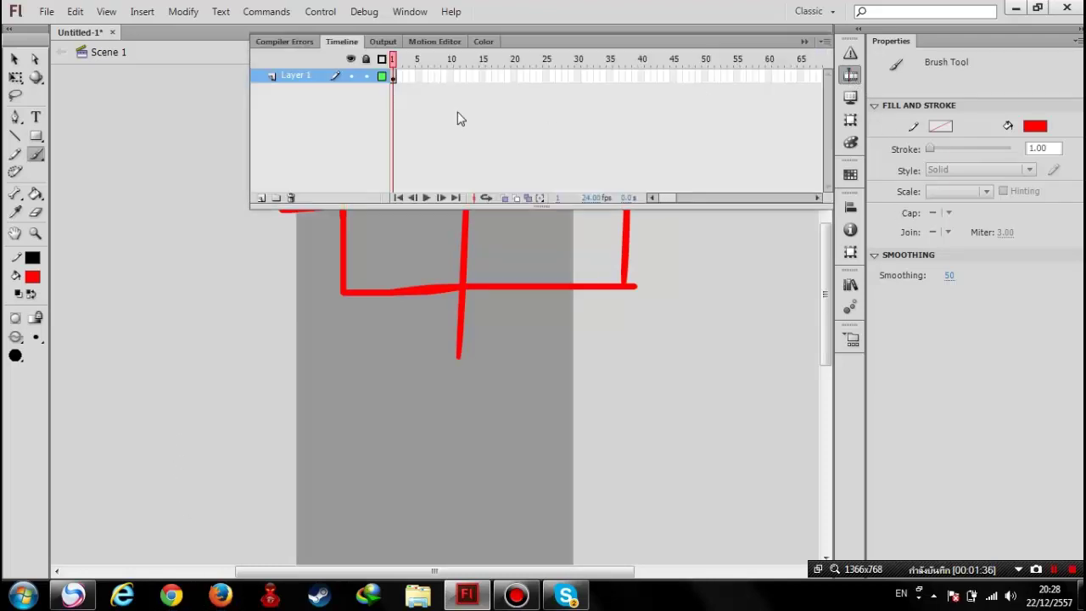
left_click(851, 75)
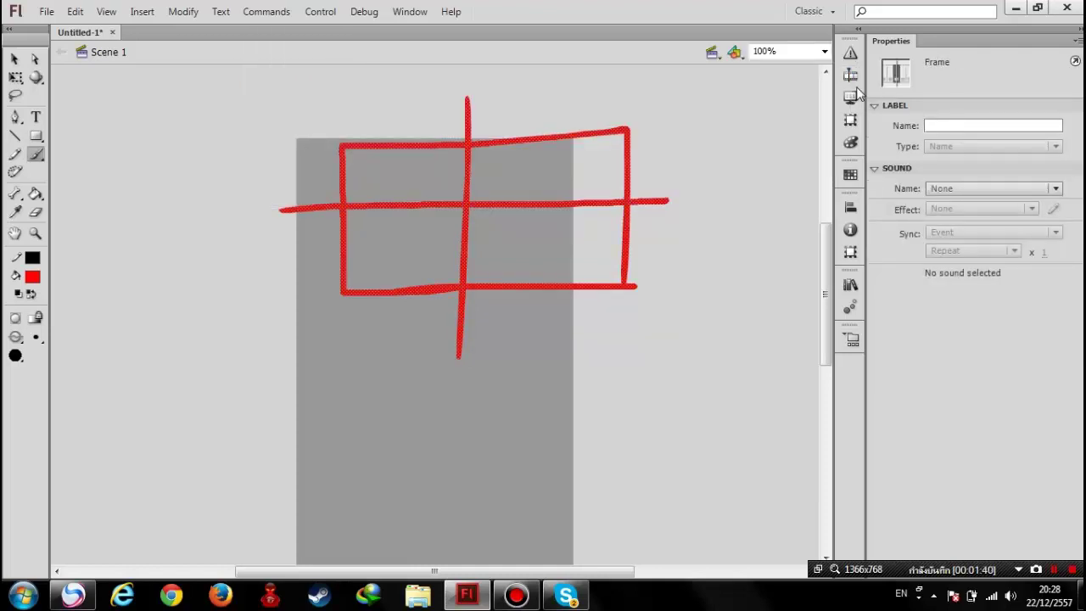
Convert the red guide into movie clip Symbol 1 at 41% Alpha
key("F8")
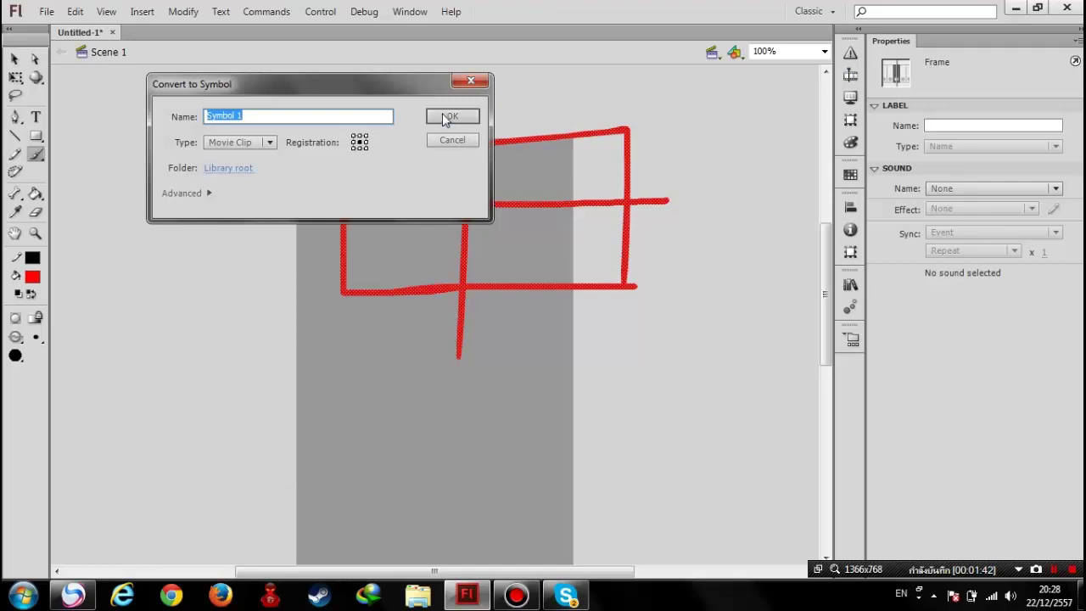
left_click(447, 115)
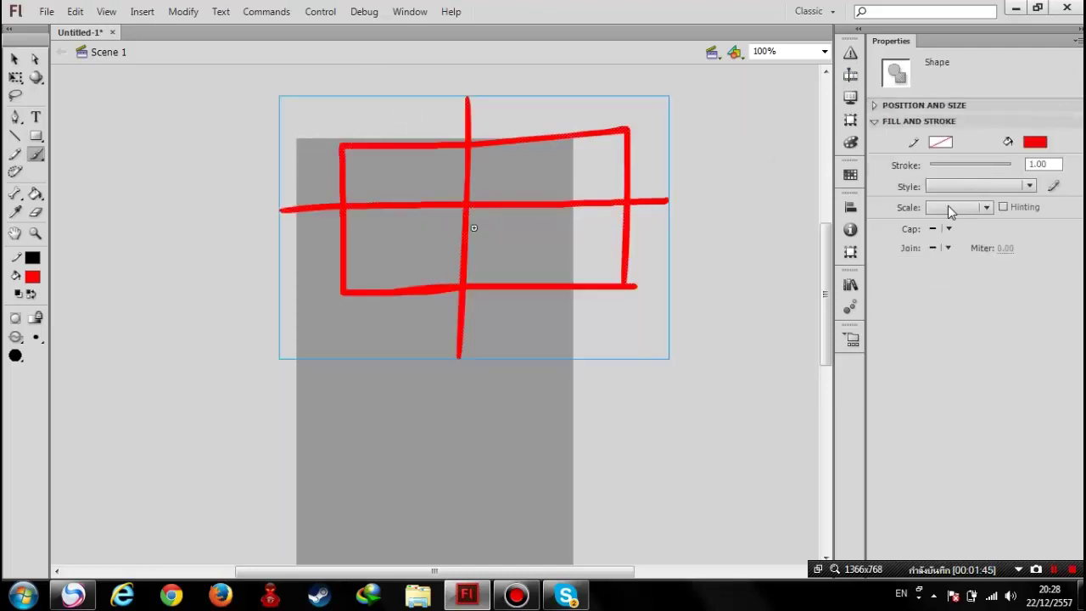
left_click(983, 184)
left_click(958, 273)
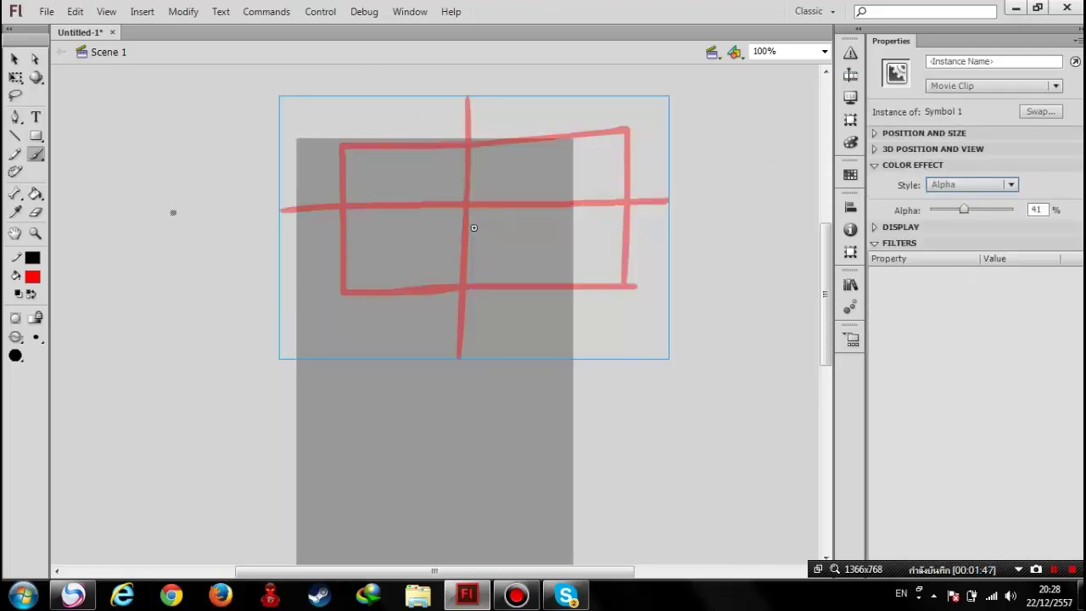
Set the fill colour to black and test a stroke, then undo it
left_click(32, 276)
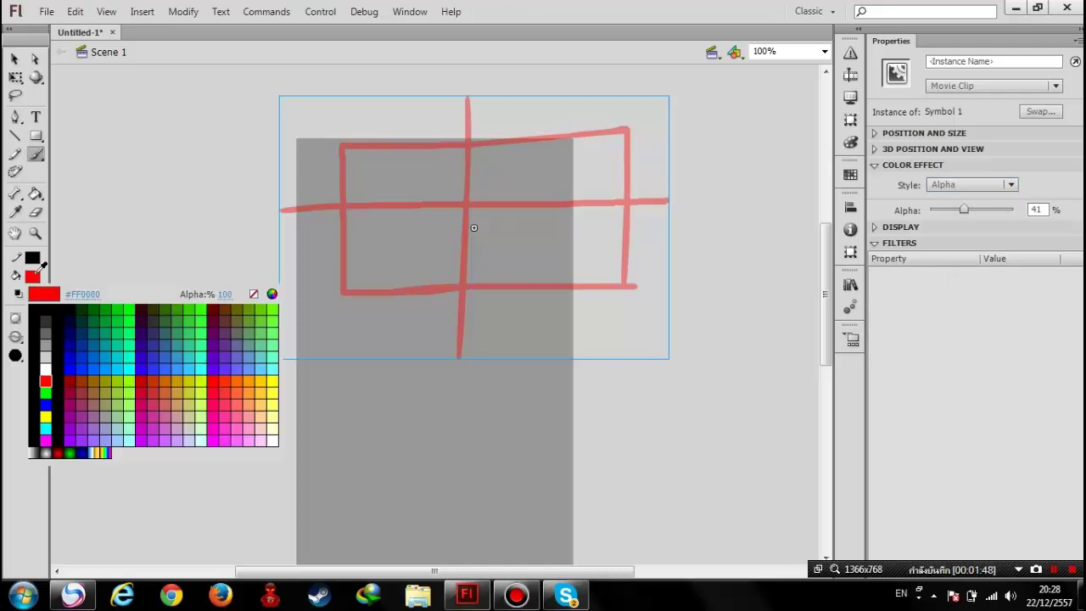
left_click(46, 309)
left_click(36, 212)
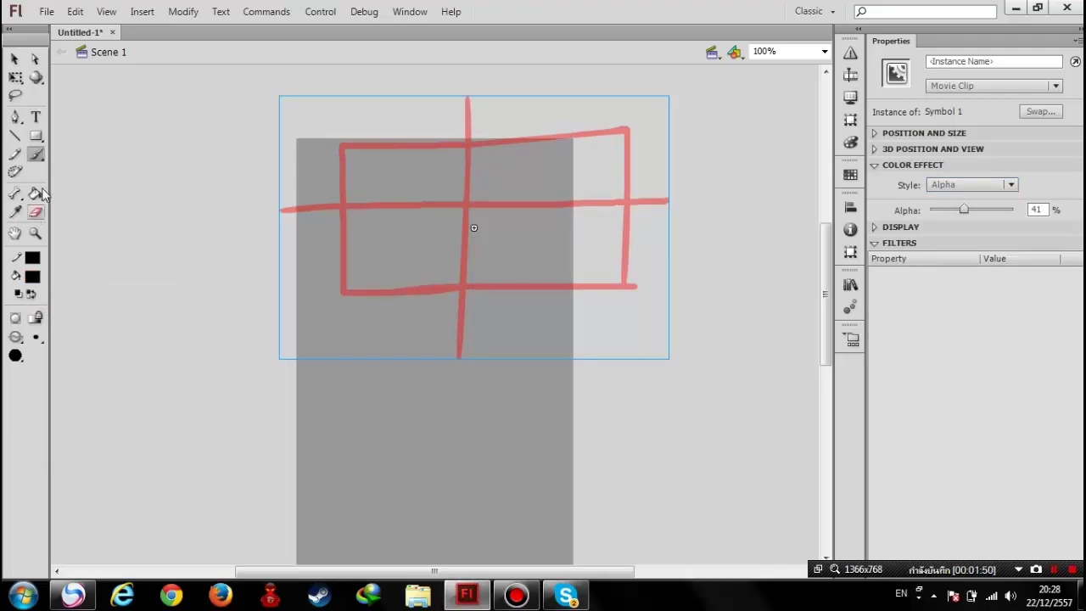
mouse_move(342, 211)
left_mouse_down()
mouse_move(431, 169)
mouse_move(618, 153)
mouse_move(621, 202)
mouse_move(594, 220)
left_mouse_up()
key("ctrl+z")
key("ctrl+z")
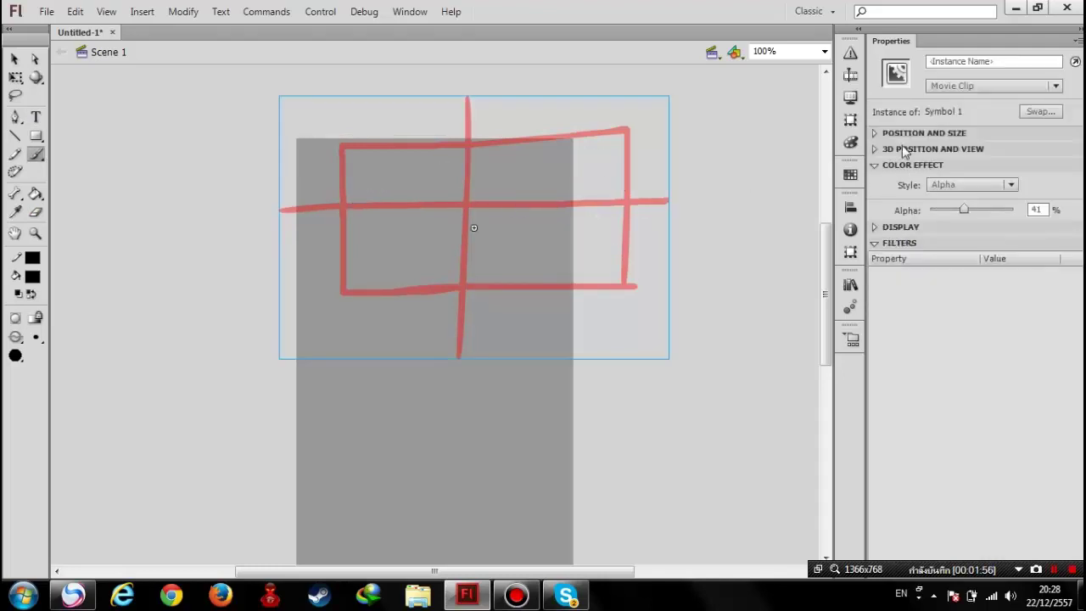
Add Layer 2 in the timeline for the eye drawing
left_click(850, 75)
left_click(260, 198)
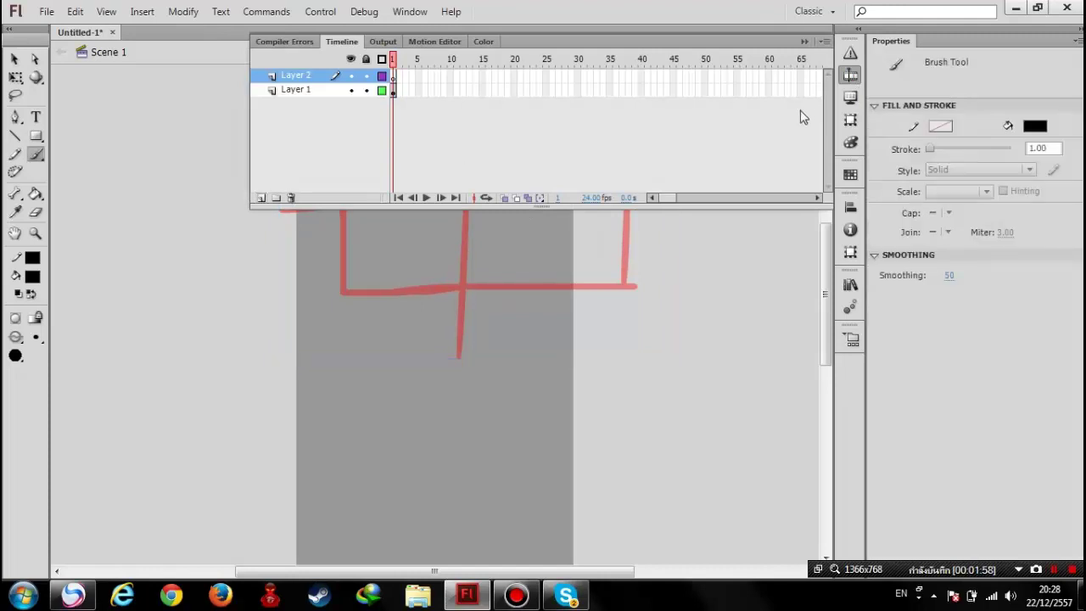
left_click(850, 74)
Brush the upper and lower eyelids and both sides of the iris in black
mouse_move(343, 201)
left_mouse_down()
mouse_move(400, 171)
mouse_move(621, 156)
mouse_move(635, 189)
mouse_move(589, 213)
mouse_move(660, 156)
left_mouse_up()
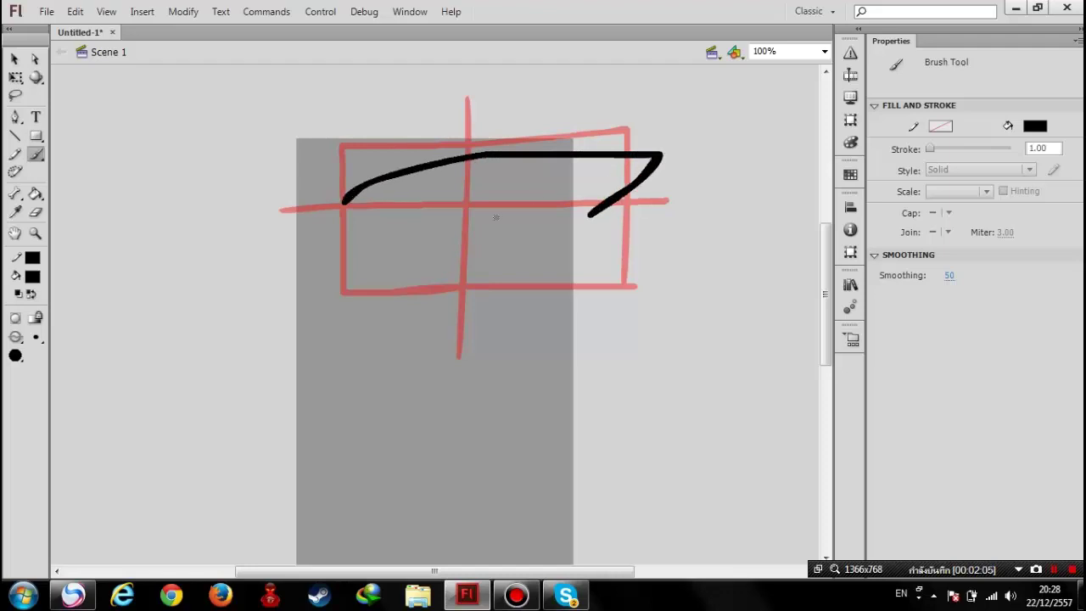
mouse_move(368, 266)
left_mouse_down()
mouse_move(554, 248)
mouse_move(358, 264)
left_mouse_up()
mouse_move(384, 178)
left_mouse_down()
mouse_move(392, 227)
mouse_move(458, 259)
mouse_move(540, 238)
mouse_move(575, 167)
left_mouse_up()
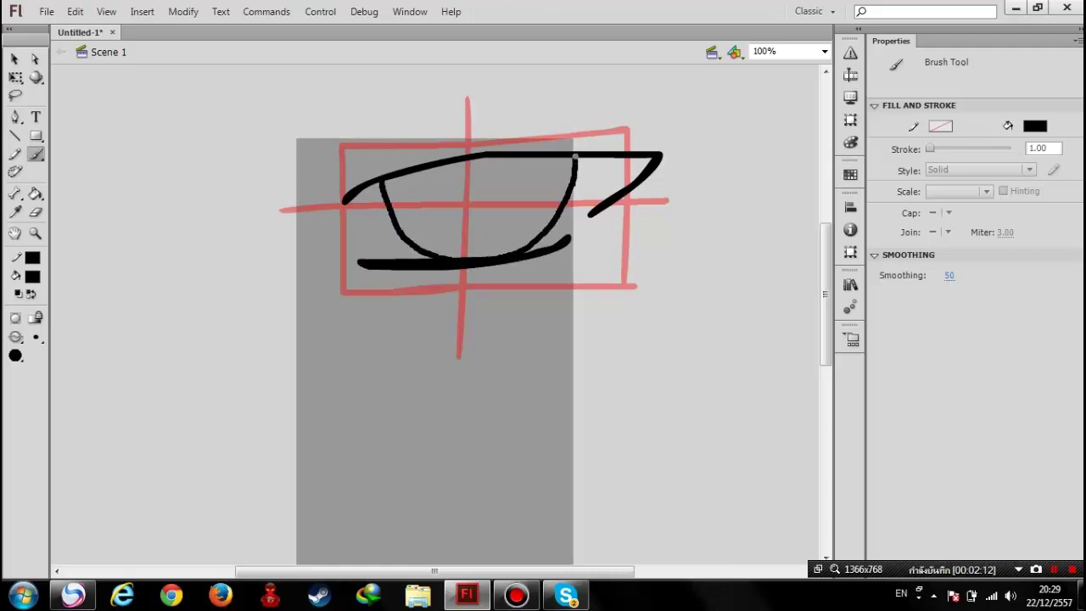
key("ctrl+z")
left_click_drag(394, 175, 424, 256)
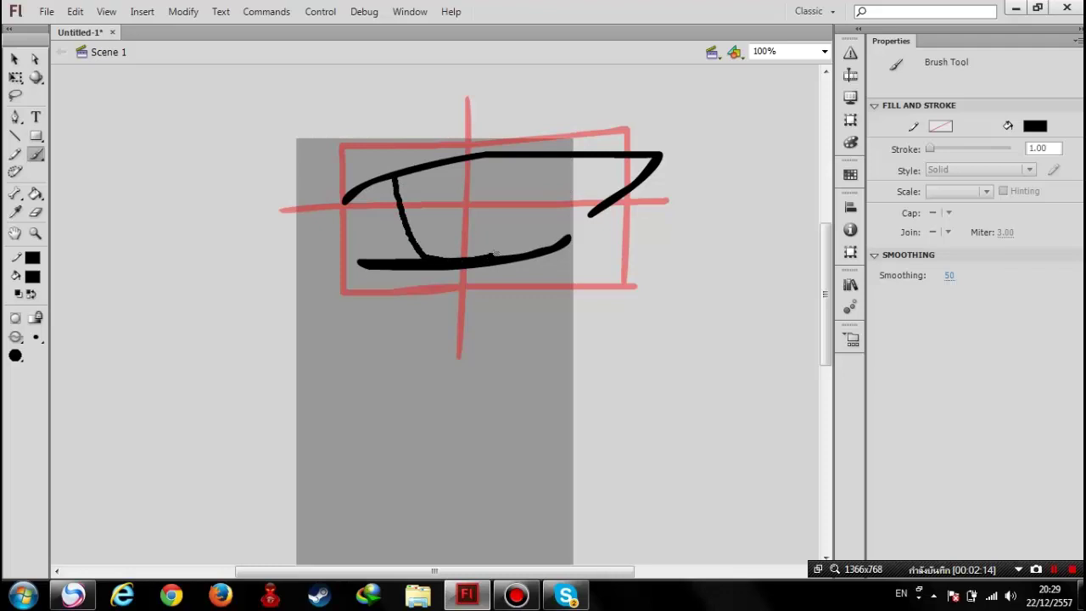
left_click_drag(493, 254, 524, 168)
left_click_drag(363, 185, 653, 163)
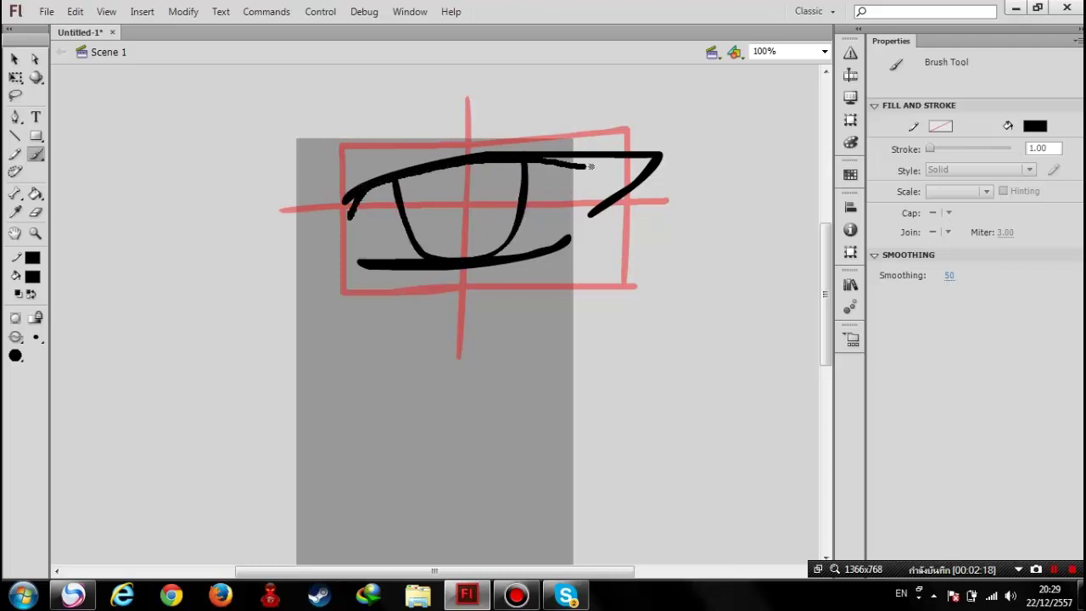
left_click_drag(564, 174, 371, 183)
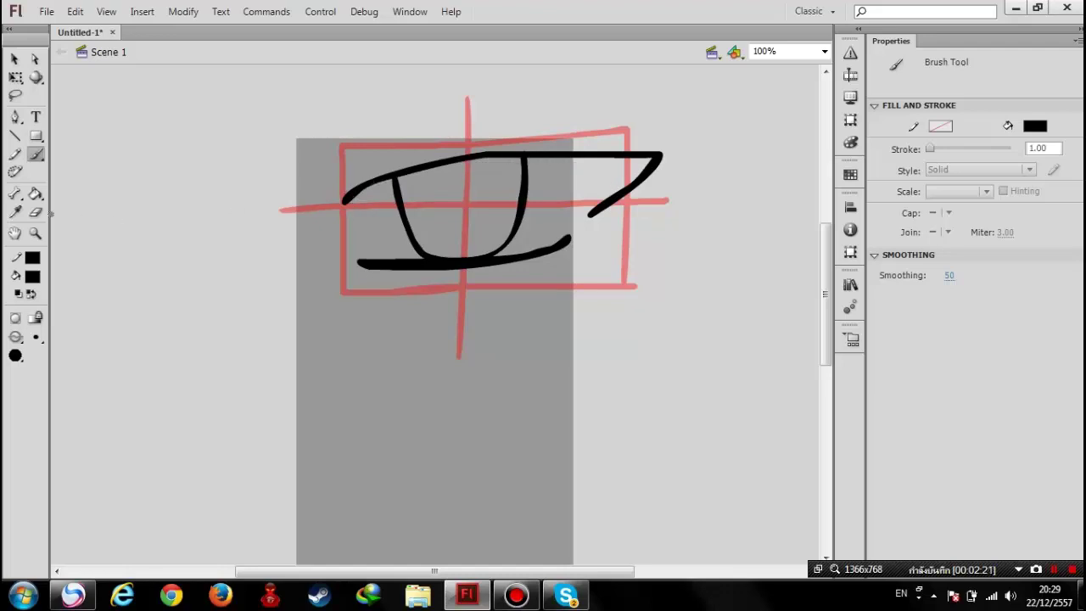
Preview the stage at 400% and back at 100%, then pick a thicker brush size
left_click(35, 336)
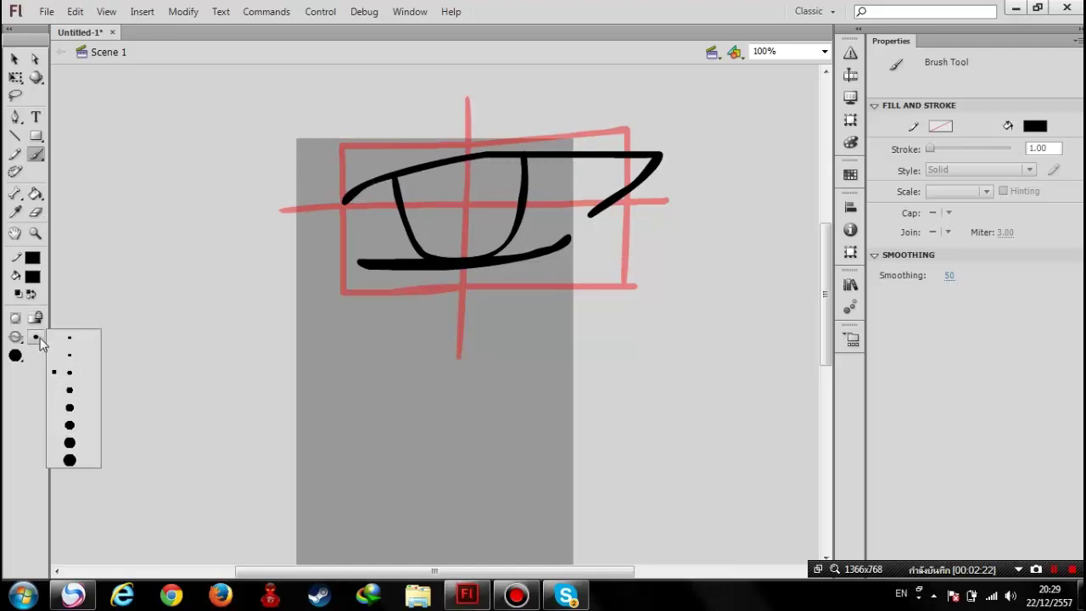
left_click(57, 375)
left_click(824, 51)
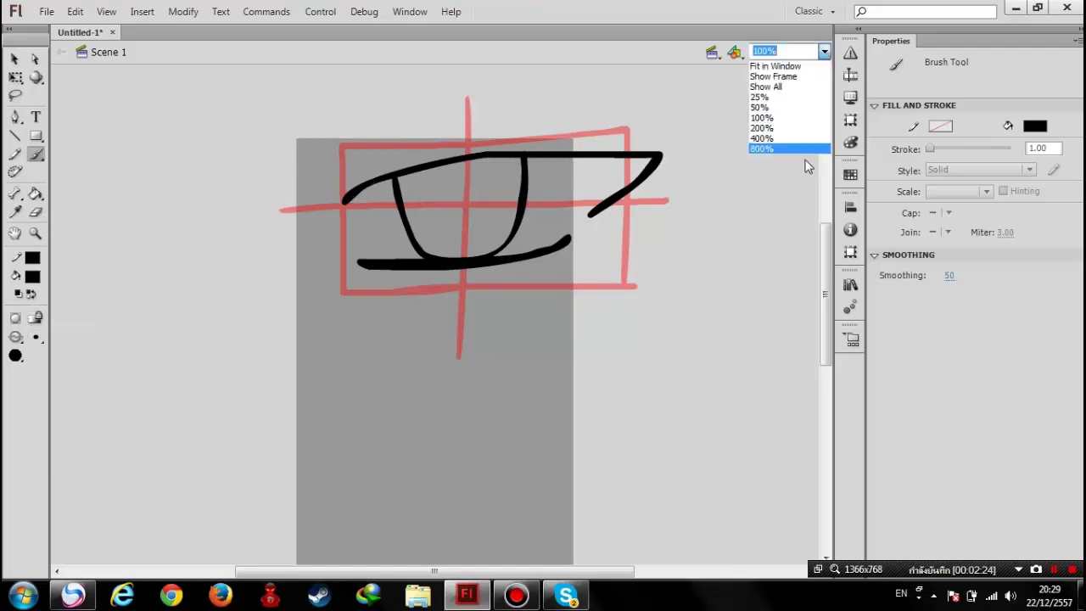
left_click(798, 140)
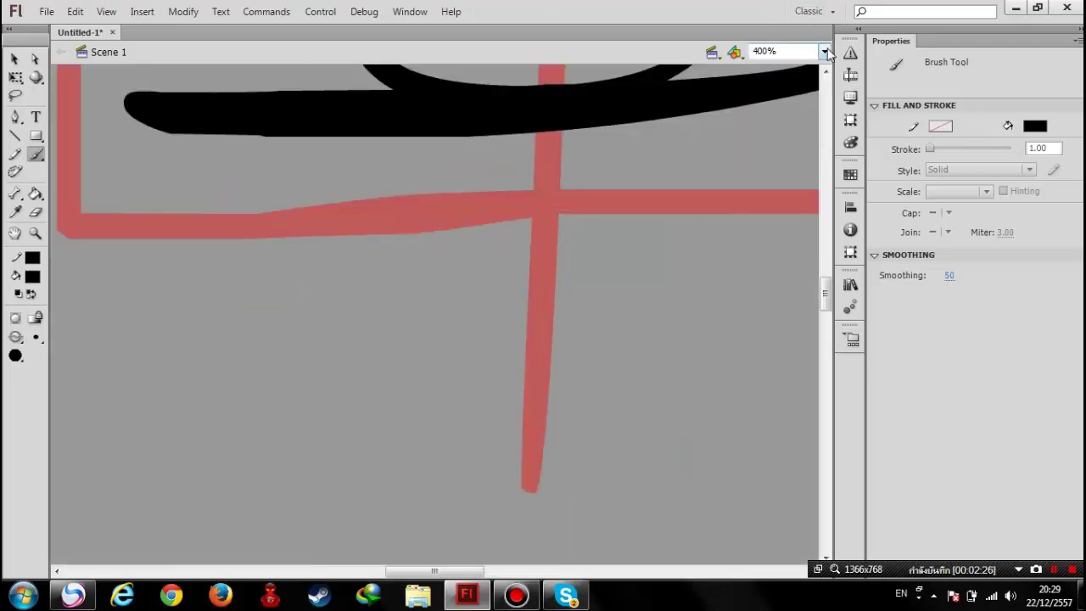
left_click(824, 51)
left_click(780, 119)
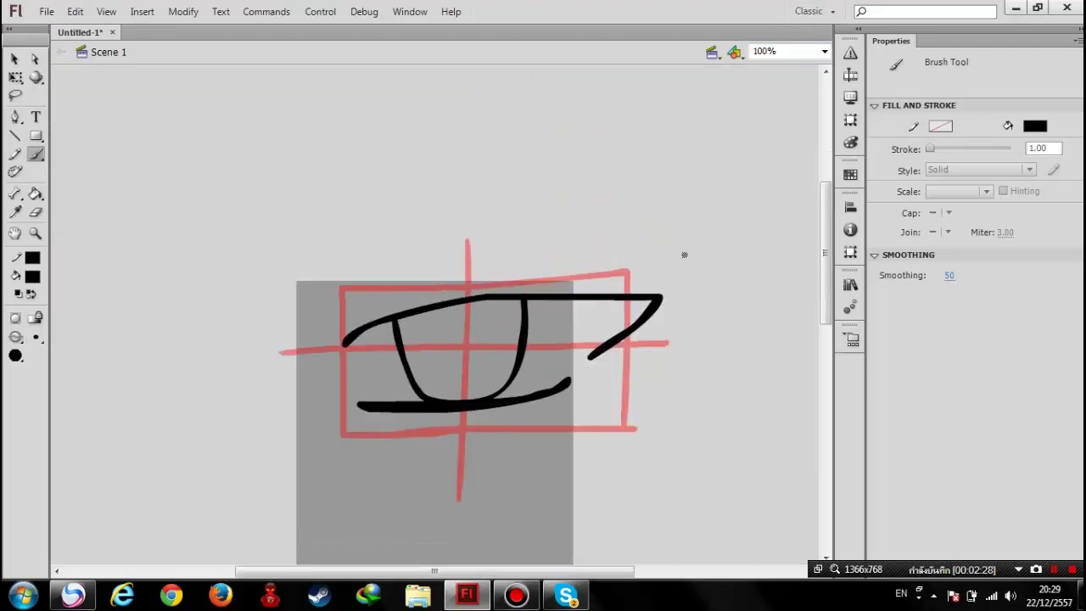
scroll(651, 258, "up", 2)
left_click(38, 340)
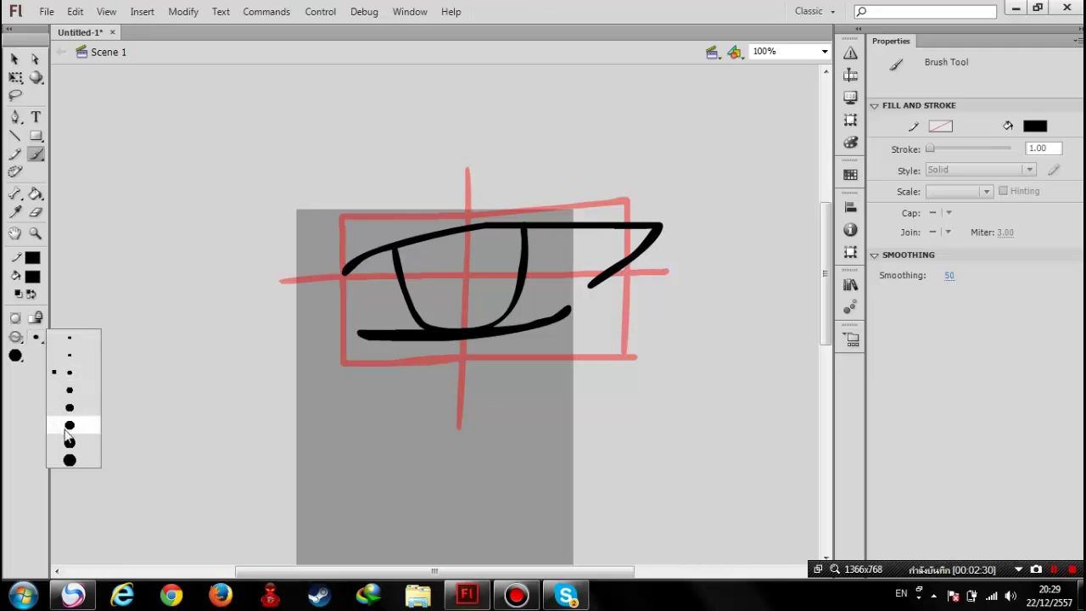
left_click(67, 457)
left_click(35, 337)
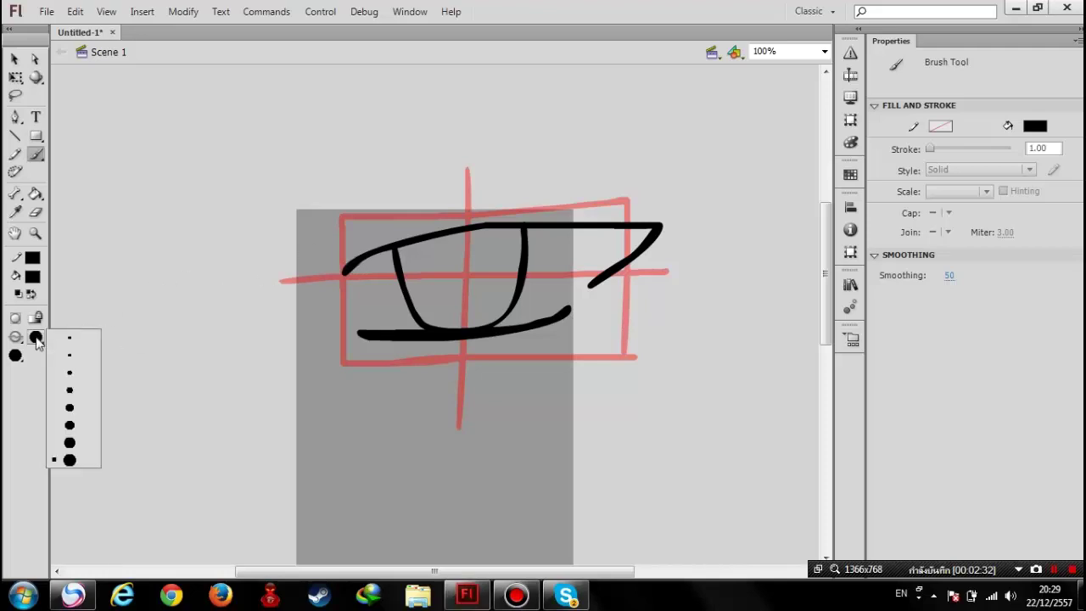
left_click(73, 427)
Thicken the upper eyelid and paint a solid black pupil, then switch to a smaller brush
mouse_move(357, 265)
left_mouse_down()
mouse_move(506, 231)
mouse_move(653, 230)
mouse_move(587, 288)
left_mouse_up()
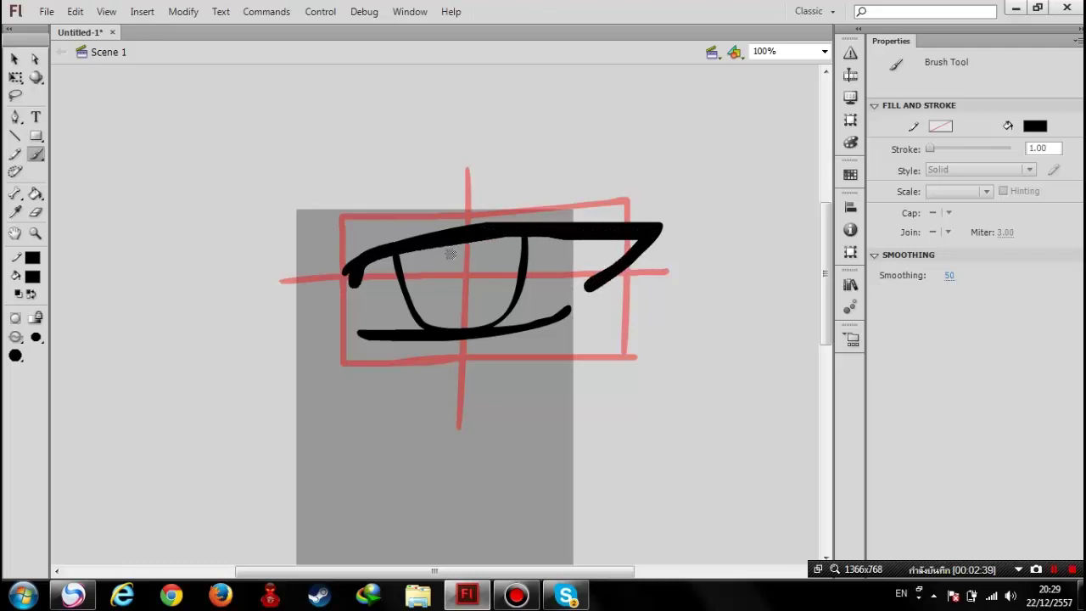
mouse_move(458, 268)
left_mouse_down()
mouse_move(462, 289)
mouse_move(462, 273)
left_mouse_up()
left_click_drag(609, 280, 585, 295)
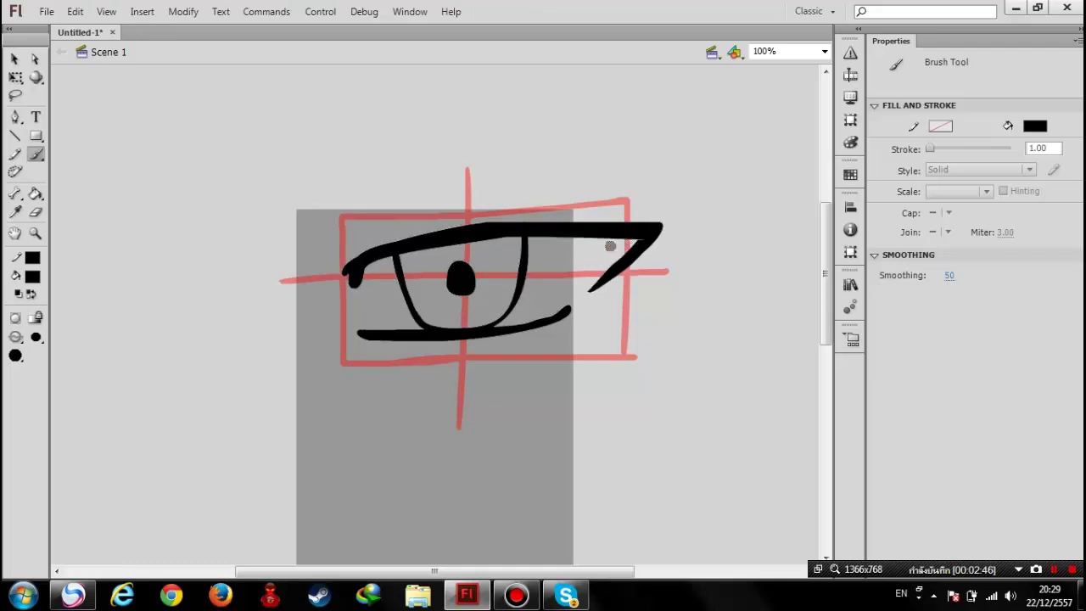
scroll(438, 288, "down", 1)
scroll(438, 289, "up", 1)
scroll(360, 319, "up", 1)
scroll(359, 319, "down", 2)
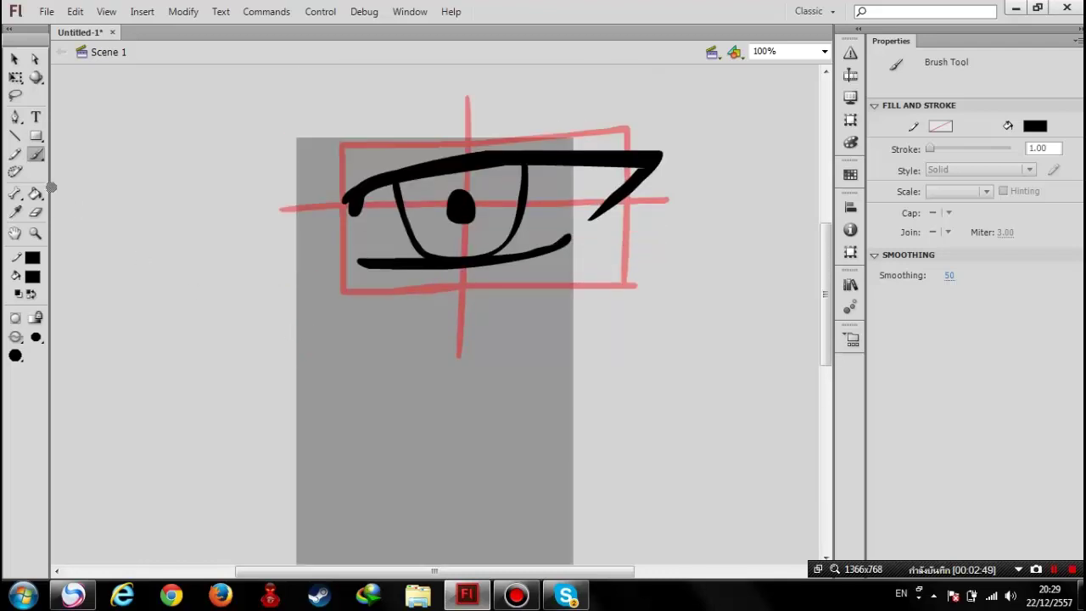
left_click(36, 337)
left_click(67, 378)
left_click(850, 74)
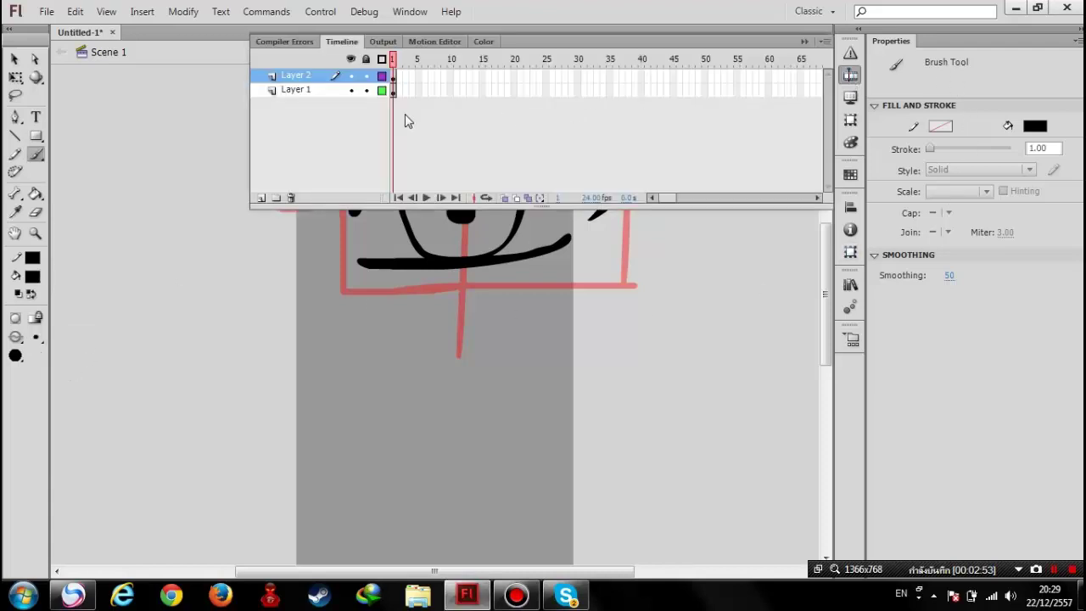
Select Layer 1's guide movie clip and enter Symbol 1 for editing
left_click(323, 92)
left_click(849, 75)
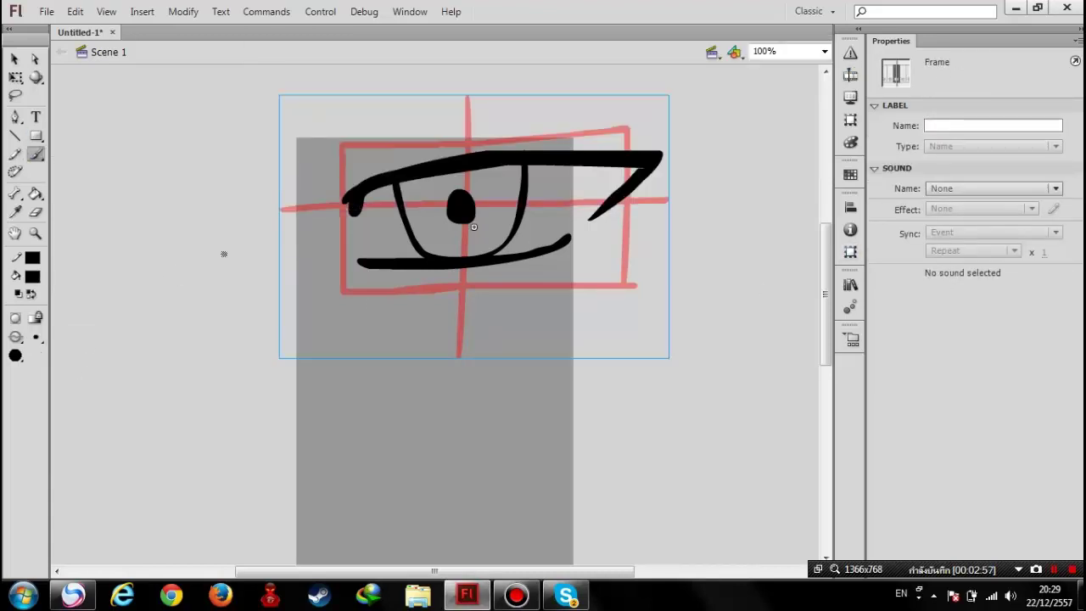
key("v")
left_click(365, 270)
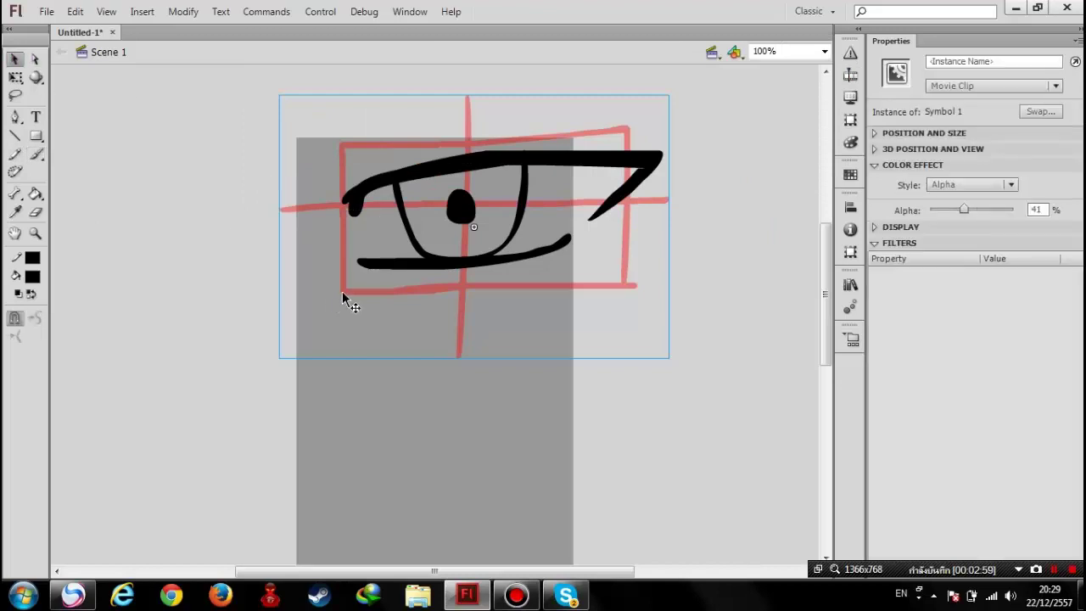
double_click(344, 299)
scroll(266, 292, "down", 3)
scroll(266, 292, "up", 2)
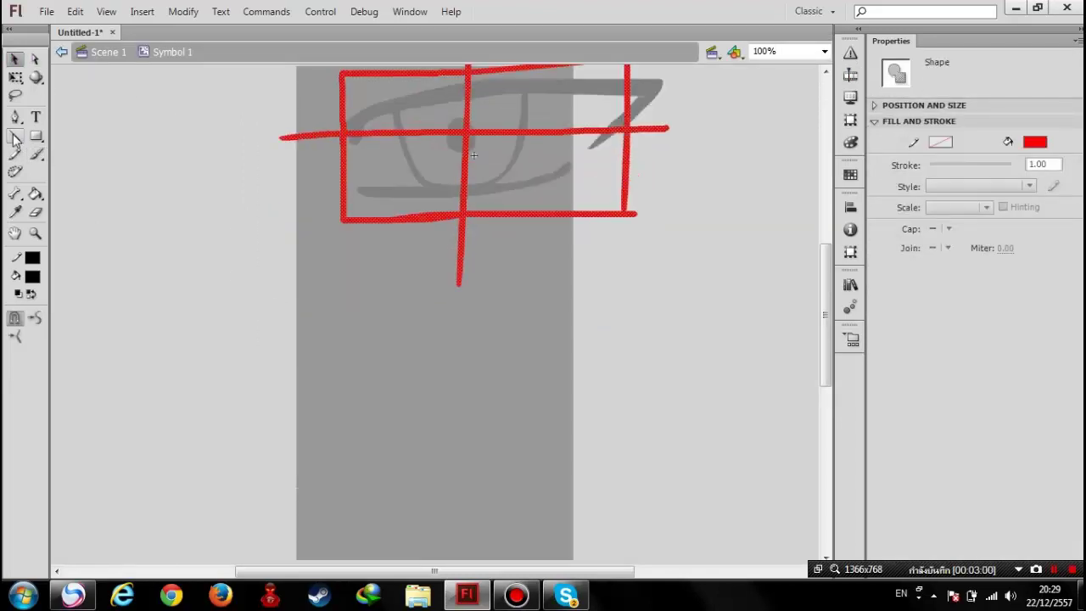
Set the brush fill back to red inside Symbol 1
left_click(32, 276)
left_click(35, 435)
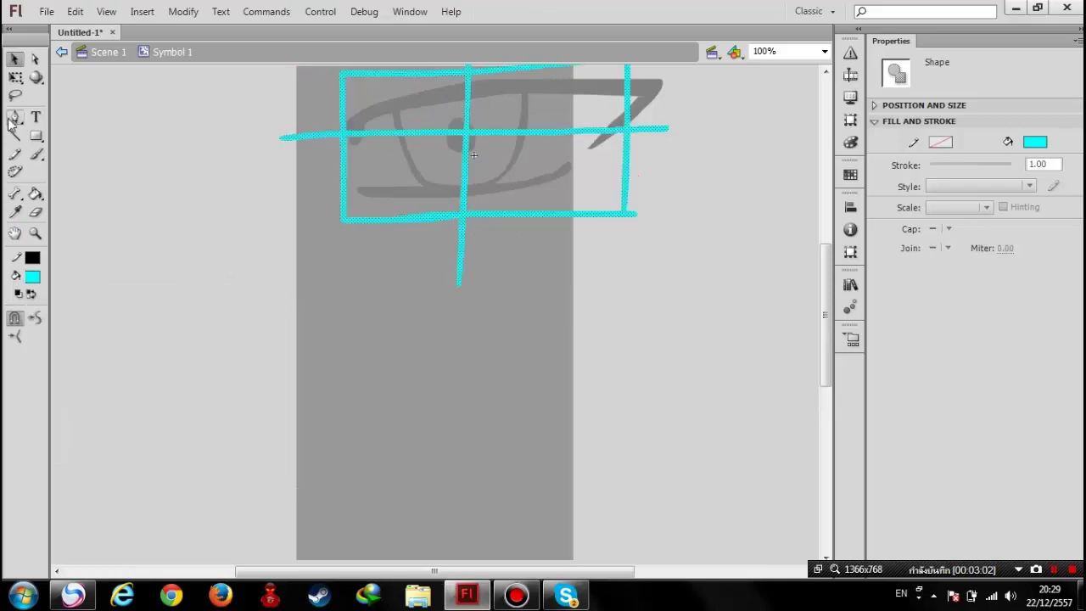
left_click(32, 279)
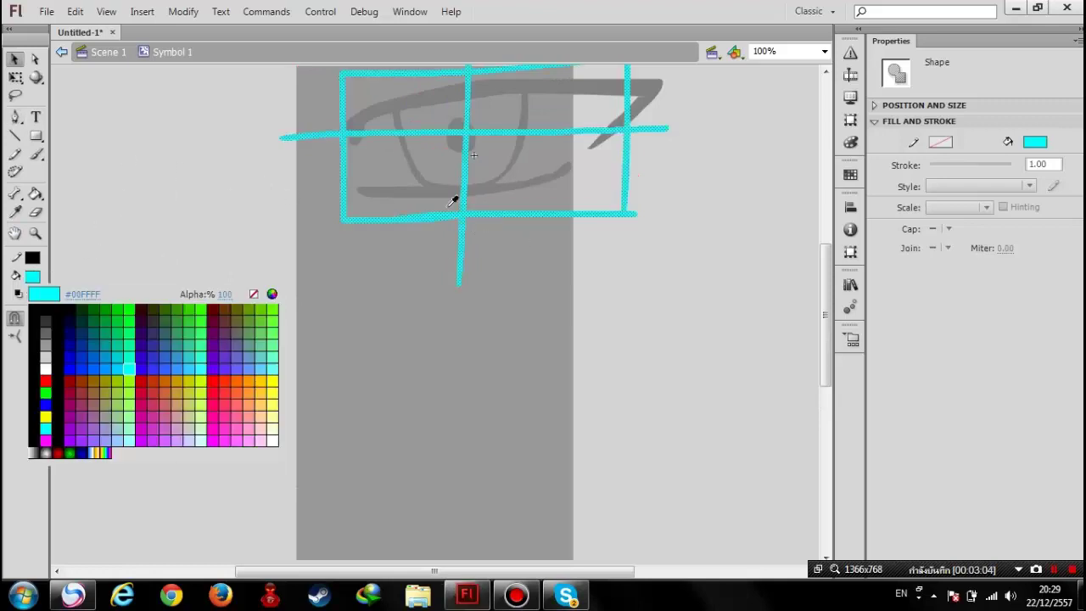
left_click(44, 378)
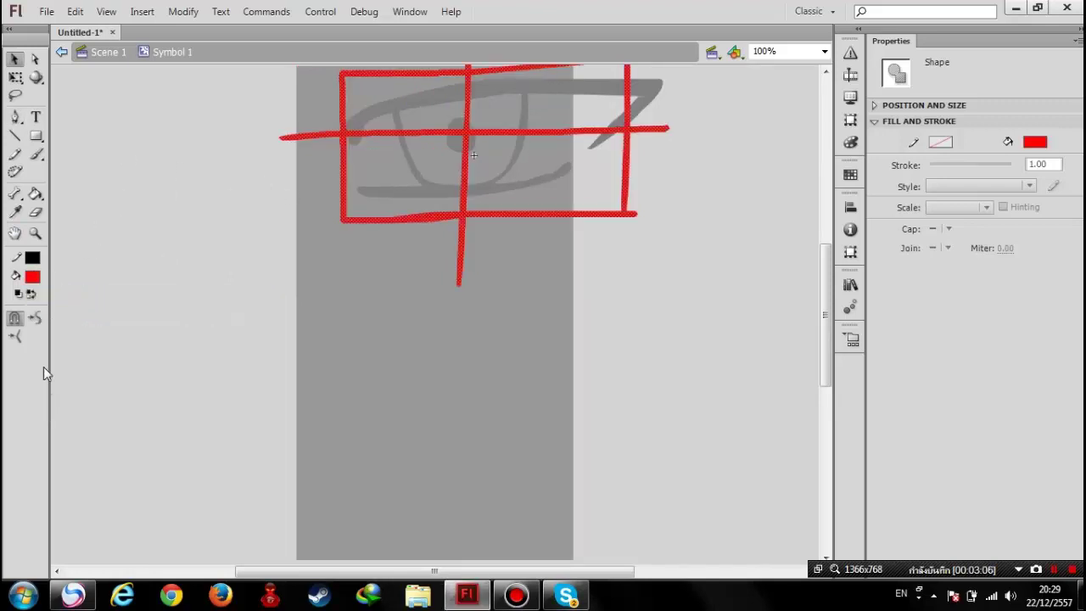
left_click(32, 156)
scroll(586, 433, "down", 2)
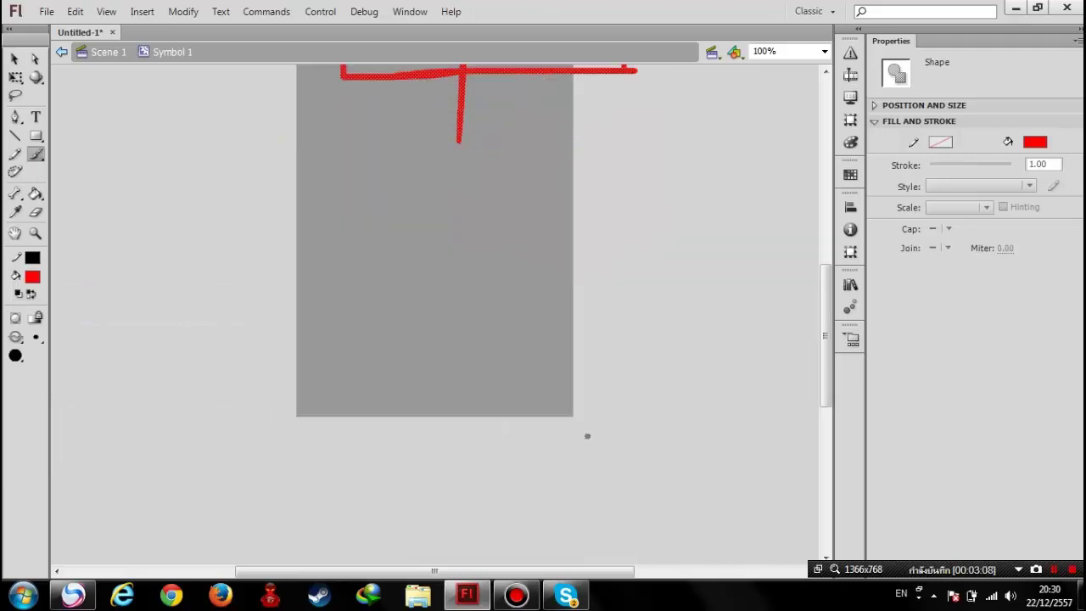
scroll(586, 436, "down", 1)
scroll(673, 383, "up", 1)
Draw a red rectangle crossed by vertical and horizontal lines below the first grid
mouse_move(366, 214)
left_mouse_down()
mouse_move(584, 189)
mouse_move(598, 396)
left_mouse_up()
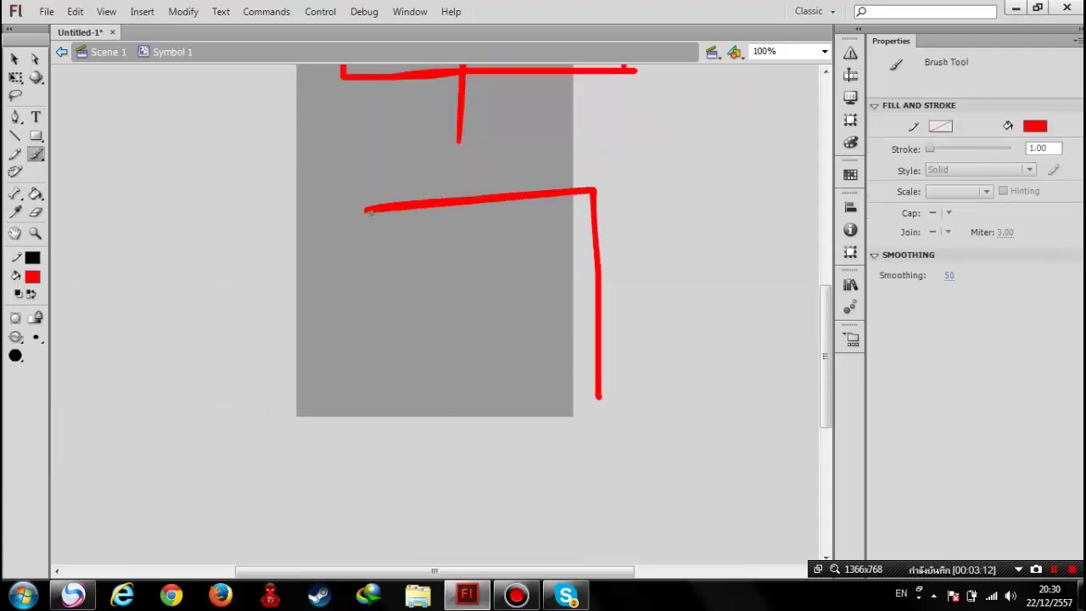
mouse_move(370, 212)
left_mouse_down()
mouse_move(387, 356)
mouse_move(467, 455)
mouse_move(596, 444)
mouse_move(596, 388)
left_mouse_up()
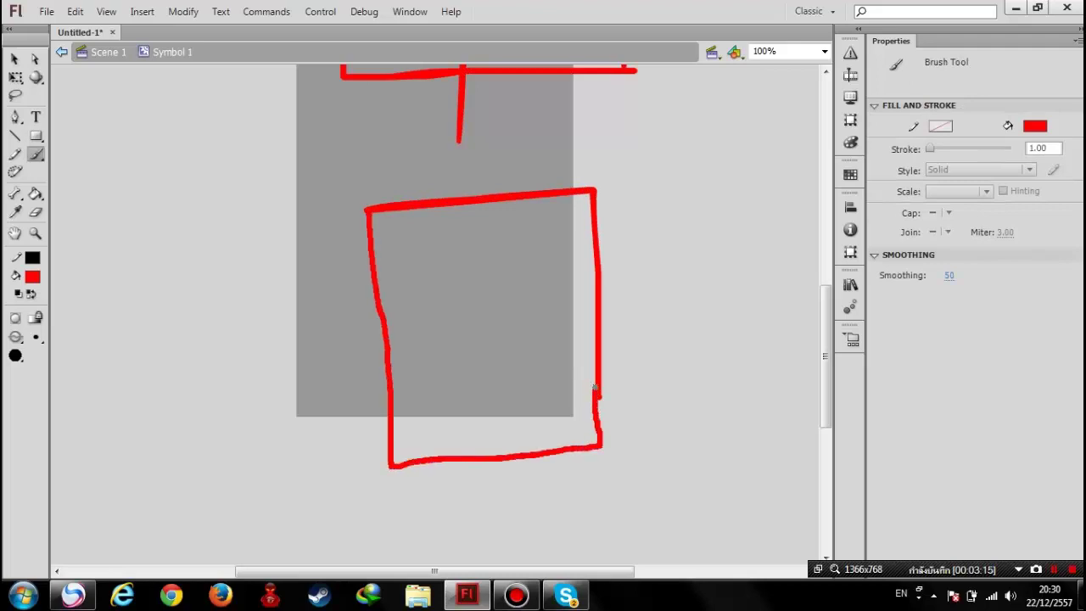
mouse_move(473, 164)
left_mouse_down()
mouse_move(480, 398)
mouse_move(498, 499)
left_mouse_up()
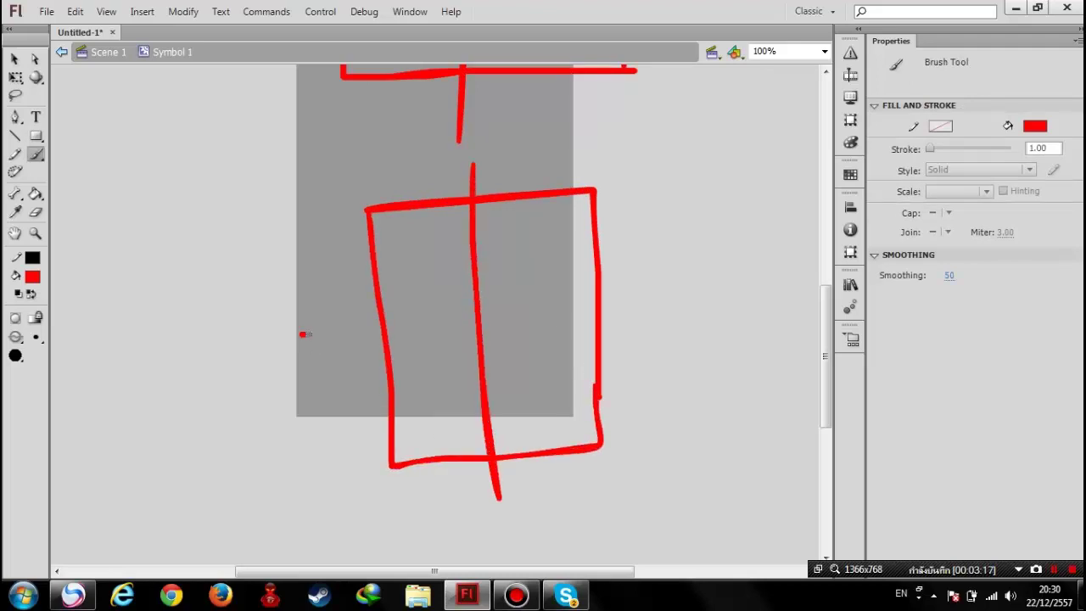
left_click_drag(303, 334, 662, 283)
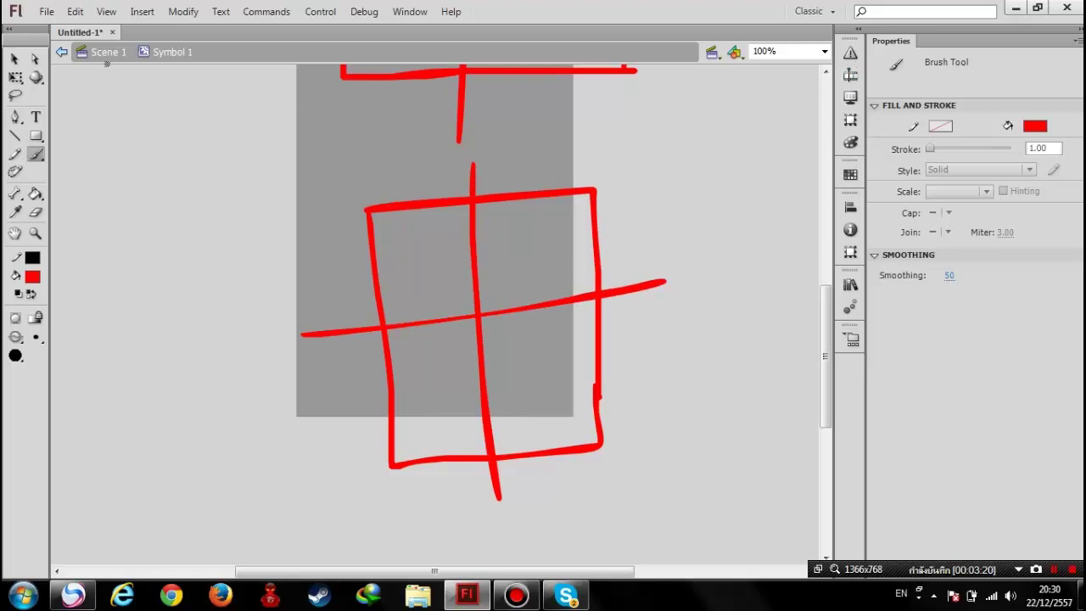
left_click(106, 52)
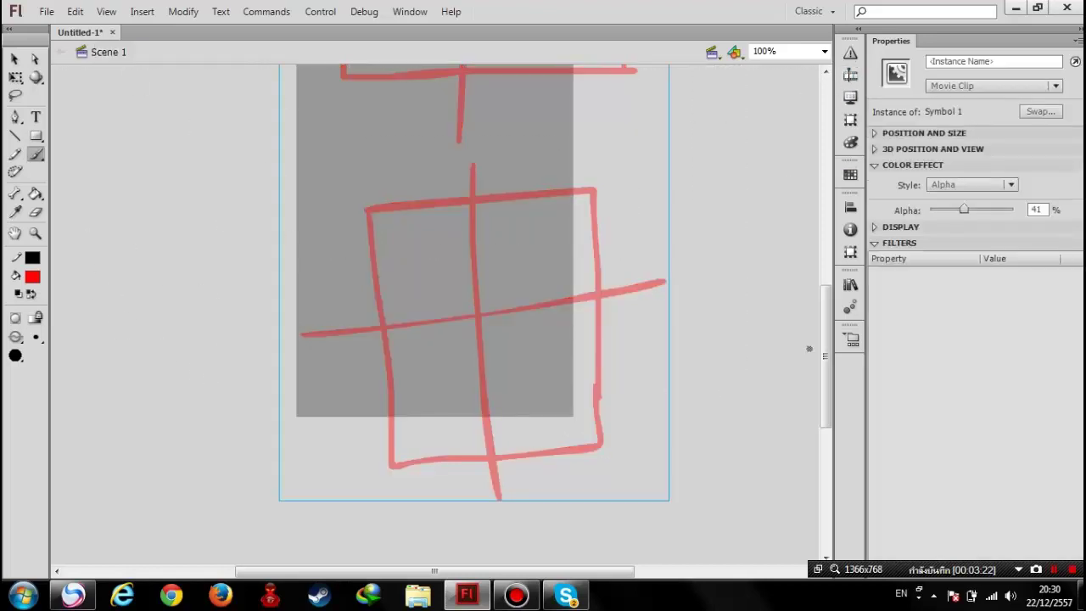
Make Layer 2 active and sample black from the existing eye stroke
scroll(809, 348, "up", 1)
scroll(808, 348, "up", 3)
left_click(850, 76)
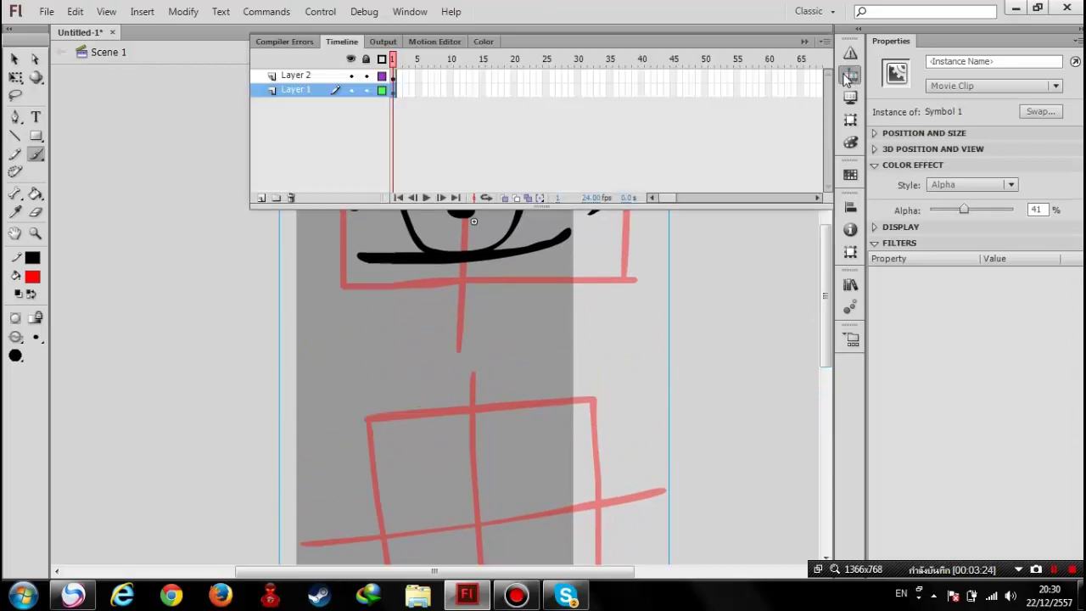
left_click(328, 76)
left_click(850, 75)
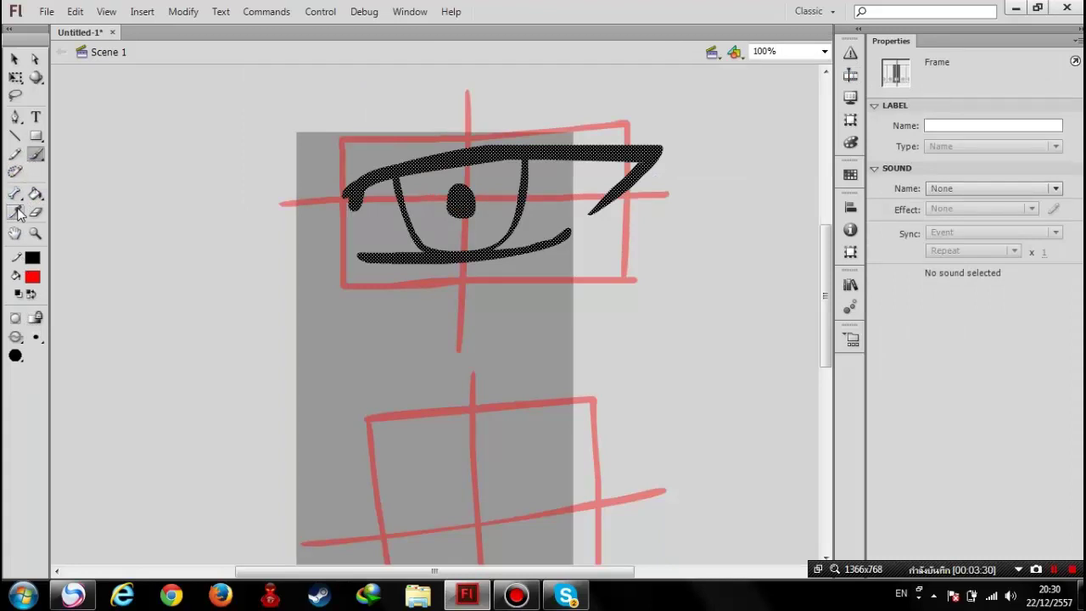
left_click(19, 212)
left_click(373, 172)
left_click(35, 155)
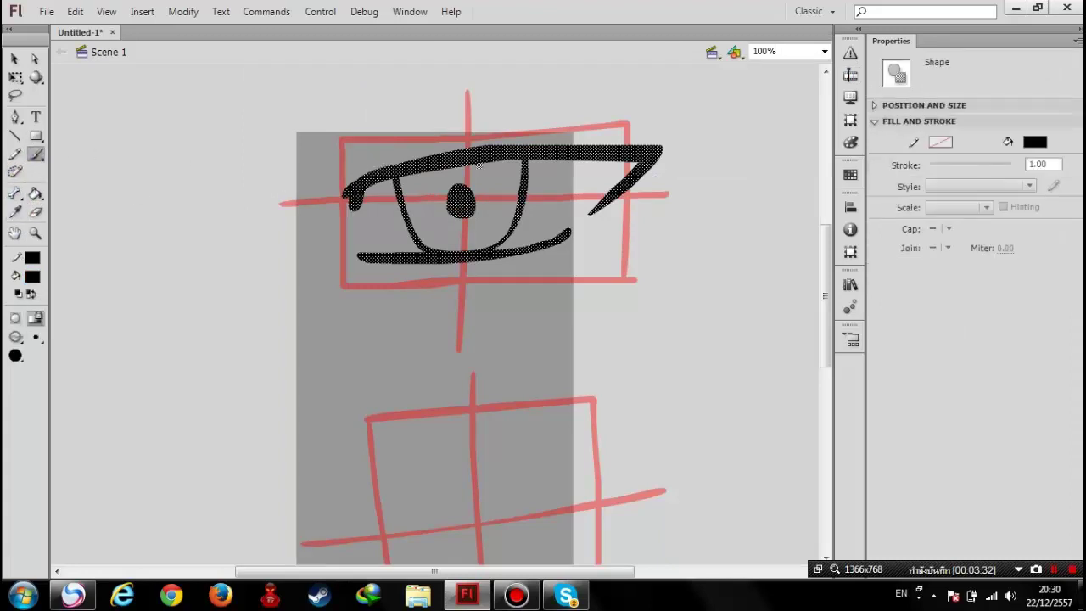
Brush the lower eye's upper lid, lower lid and oval iris with pupil
left_click_drag(827, 266, 827, 317)
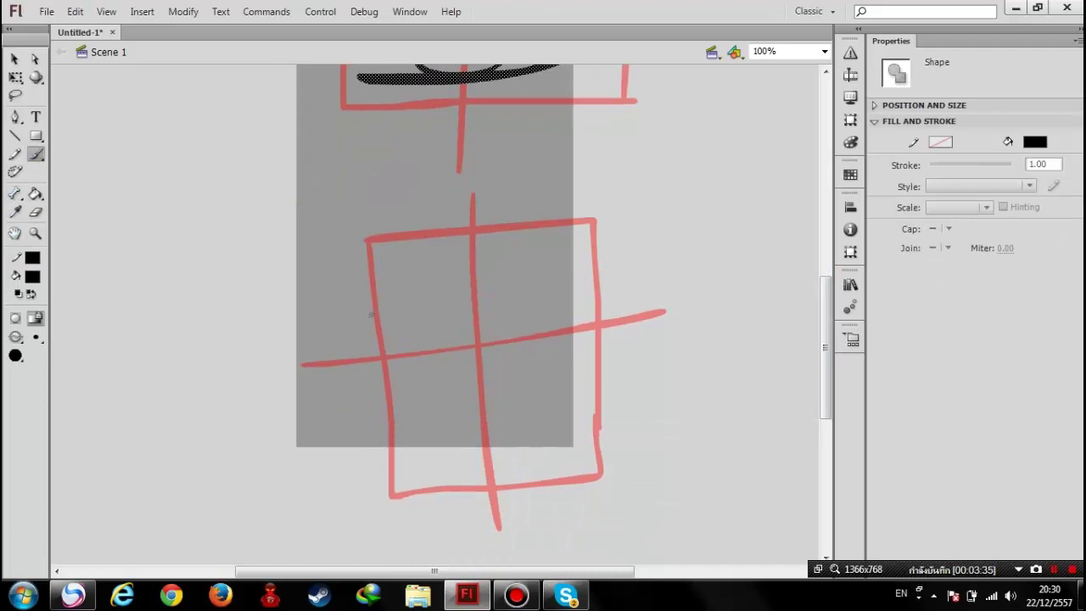
mouse_move(384, 293)
left_mouse_down()
mouse_move(592, 240)
mouse_move(587, 341)
left_mouse_up()
left_click_drag(602, 243, 440, 253)
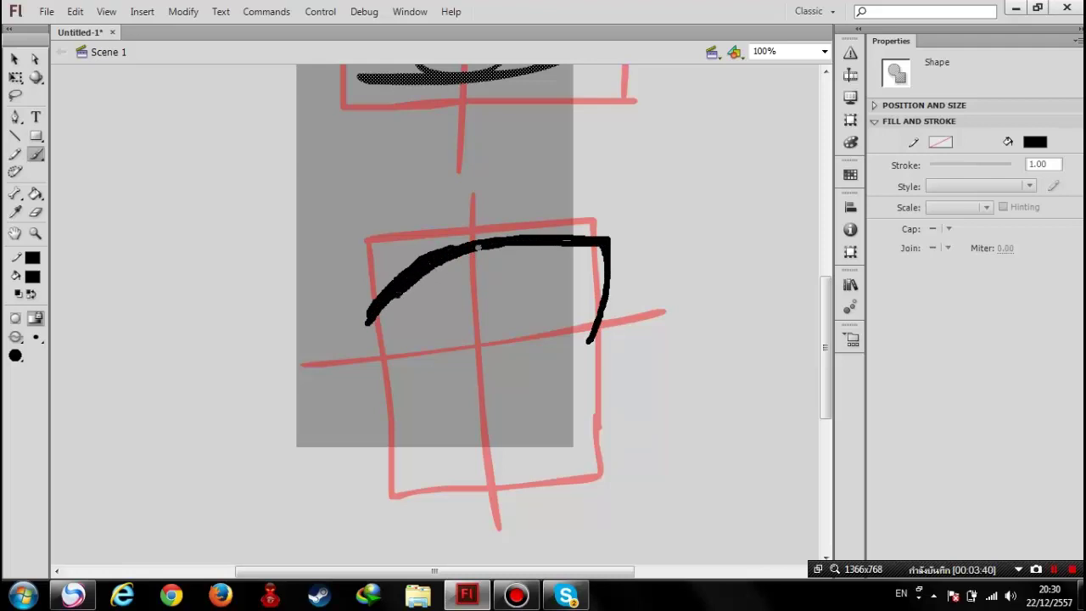
left_click_drag(440, 253, 562, 244)
scroll(581, 336, "down", 5)
scroll(463, 312, "up", 2)
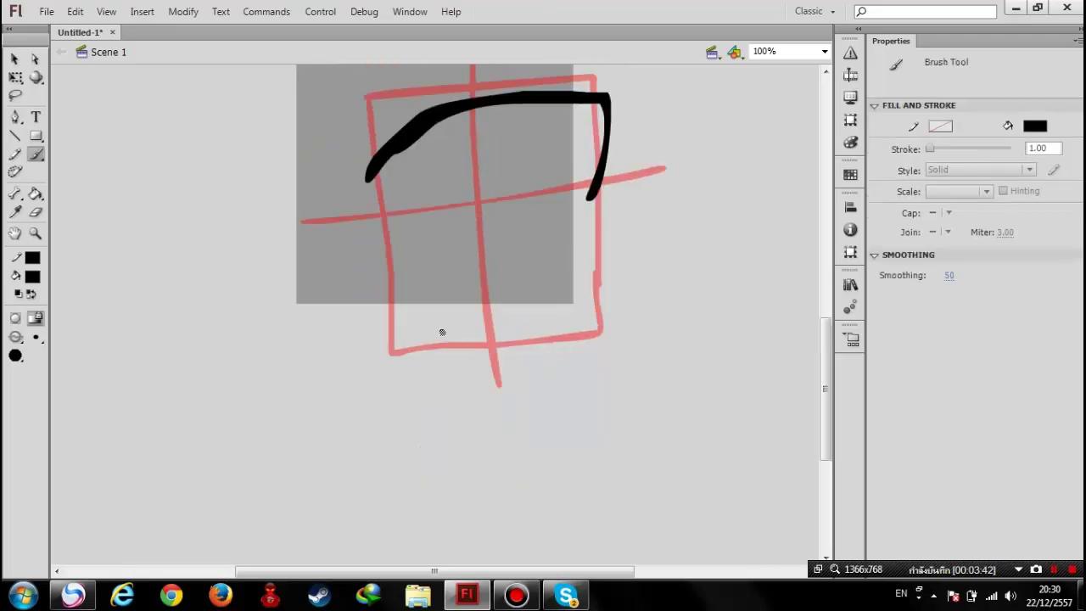
left_click_drag(442, 332, 534, 322)
left_click_drag(445, 166, 443, 170)
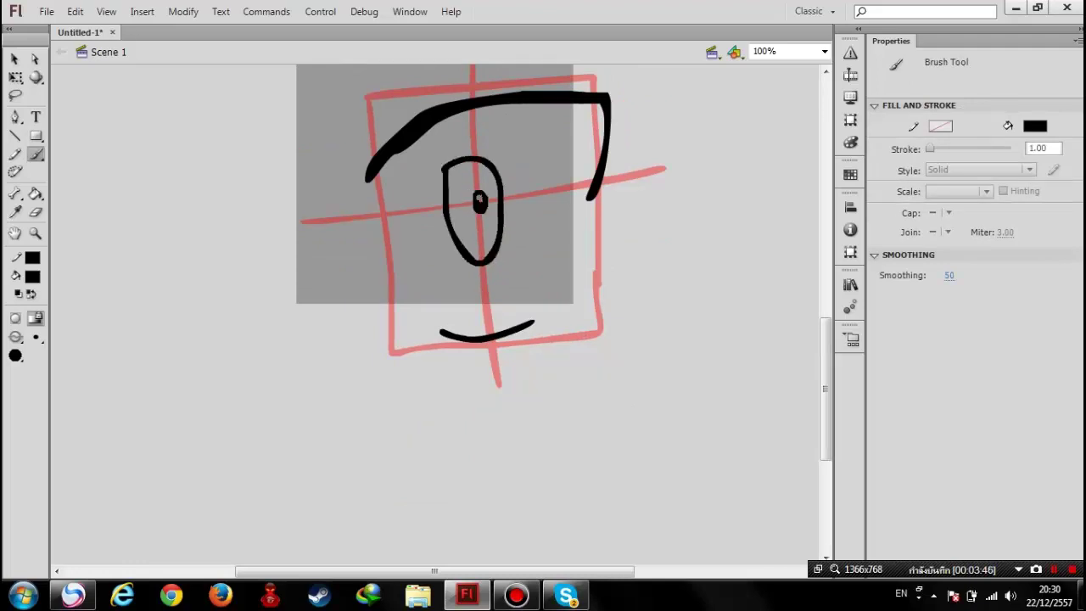
scroll(474, 245, "up", 4)
scroll(386, 350, "down", 2)
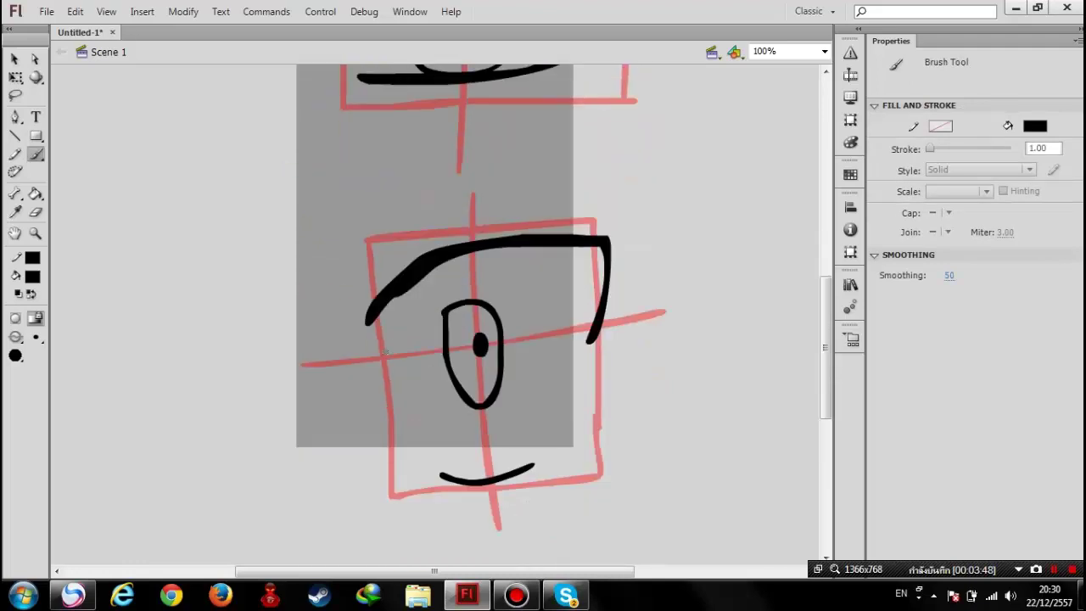
Add lashes, thicken the lid, and draw a double-line brow above the lower eye
mouse_move(400, 292)
left_mouse_down()
mouse_move(597, 253)
mouse_move(589, 345)
left_mouse_up()
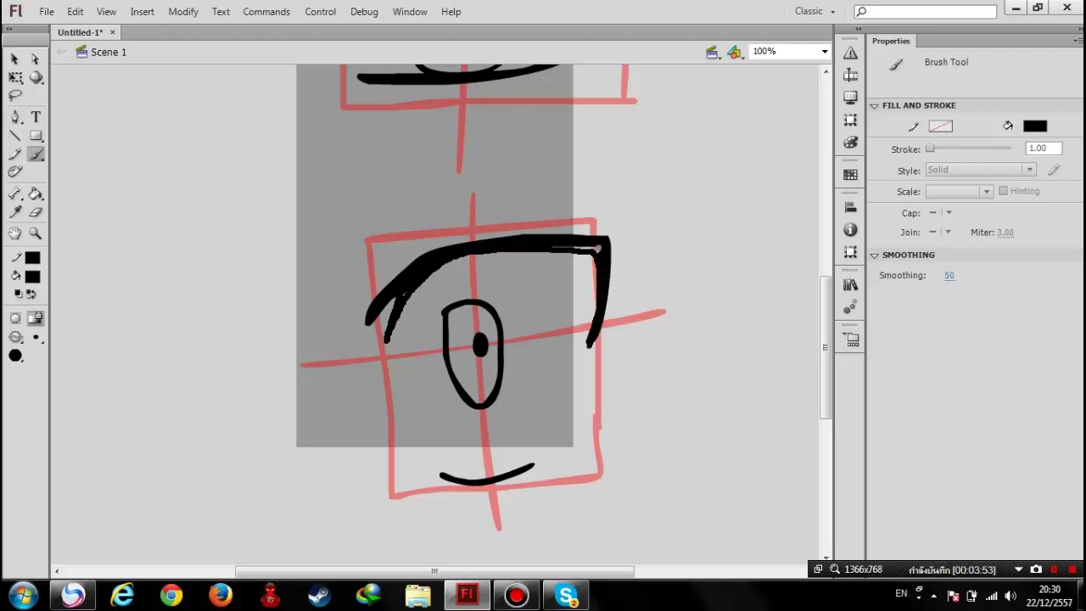
left_click_drag(555, 249, 406, 305)
scroll(551, 430, "up", 3)
left_click_drag(373, 414, 407, 387)
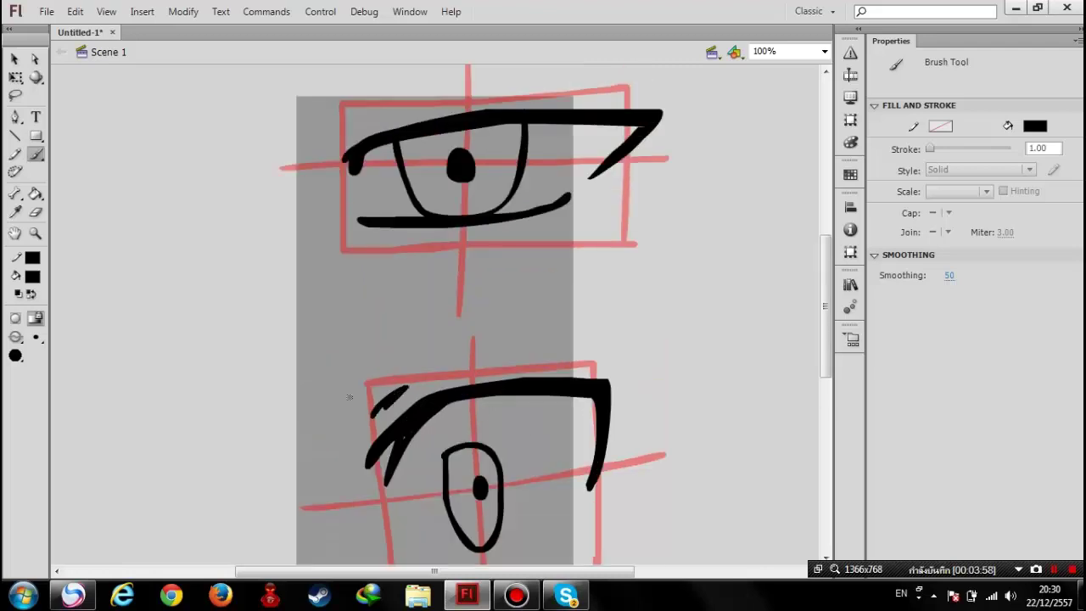
mouse_move(310, 409)
left_mouse_down()
mouse_move(414, 310)
mouse_move(497, 286)
mouse_move(458, 274)
left_mouse_up()
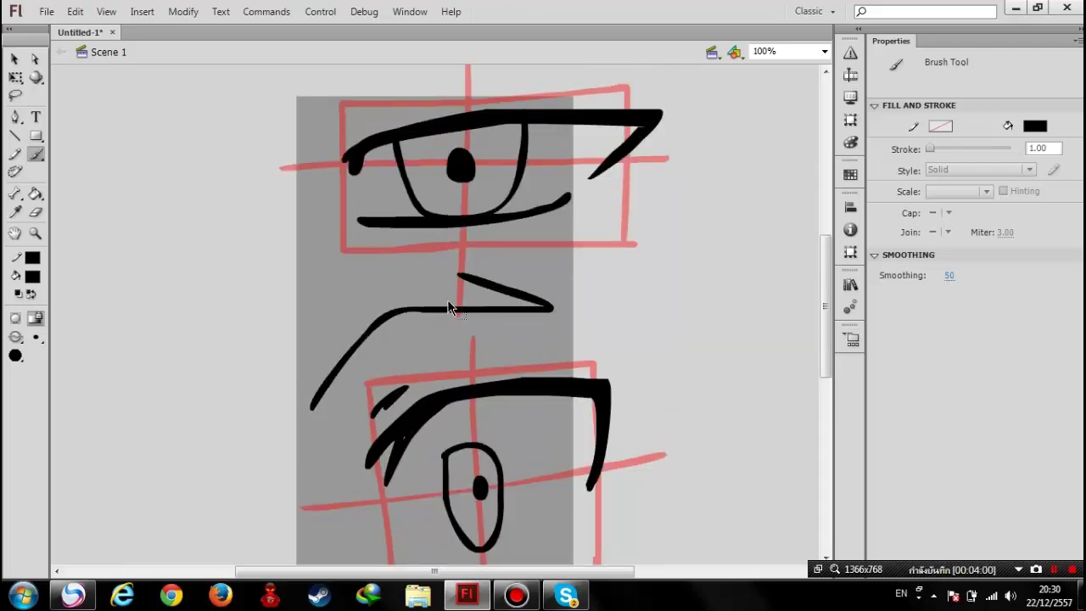
key("ctrl+z")
key("ctrl+z")
mouse_move(327, 366)
left_mouse_down()
mouse_move(551, 262)
mouse_move(450, 253)
mouse_move(329, 360)
left_mouse_up()
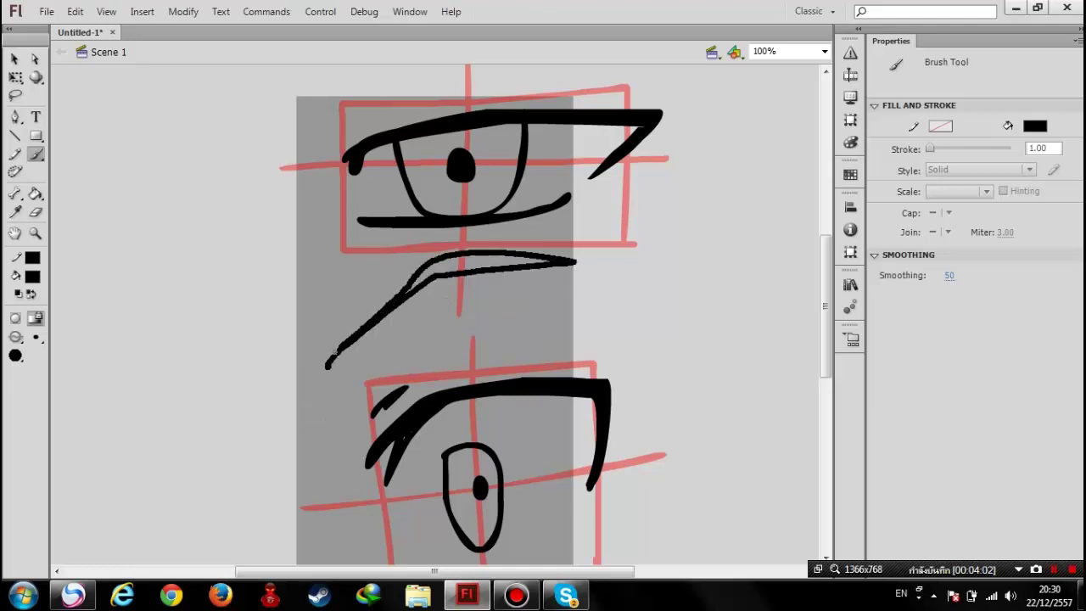
Brush a smooth brow arc above the top eye
scroll(339, 373, "down", 6)
scroll(356, 381, "up", 4)
scroll(322, 178, "up", 3)
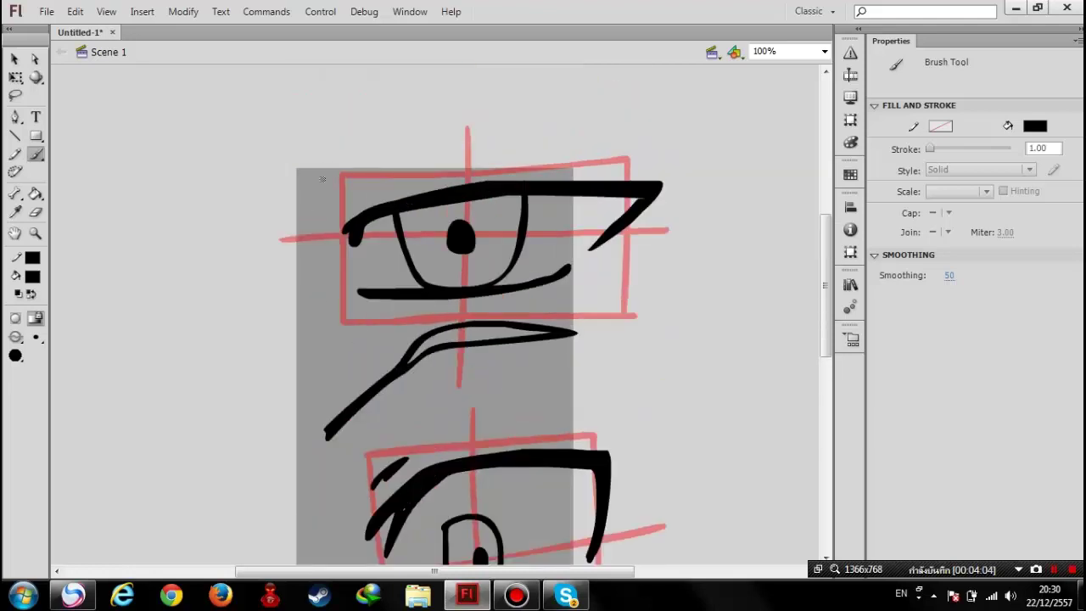
left_click_drag(286, 129, 610, 116)
scroll(289, 252, "up", 3)
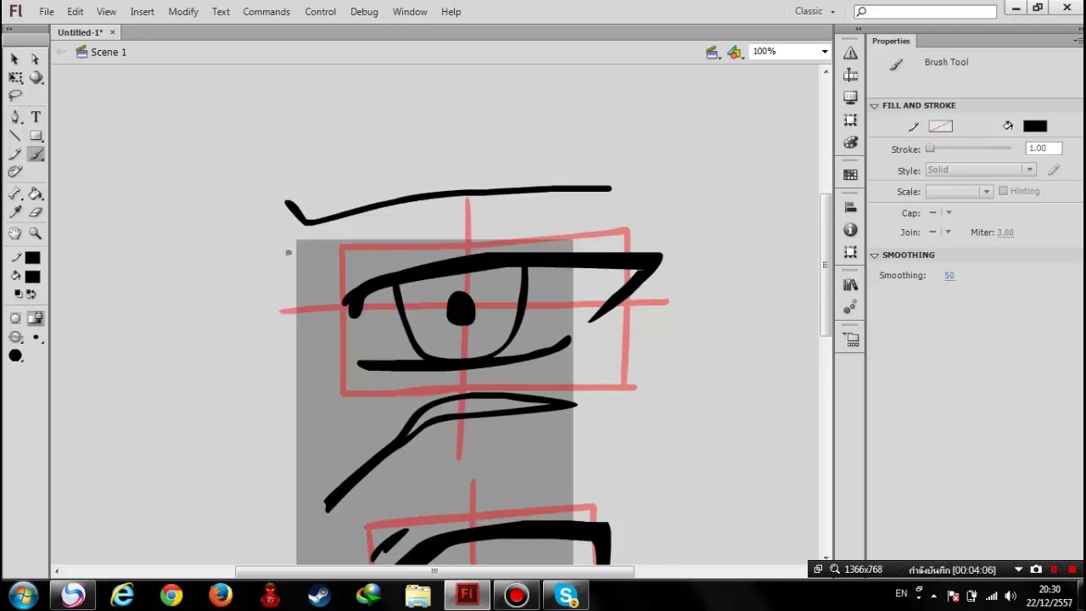
mouse_move(289, 195)
left_mouse_down()
mouse_move(407, 164)
mouse_move(553, 152)
mouse_move(607, 187)
left_mouse_up()
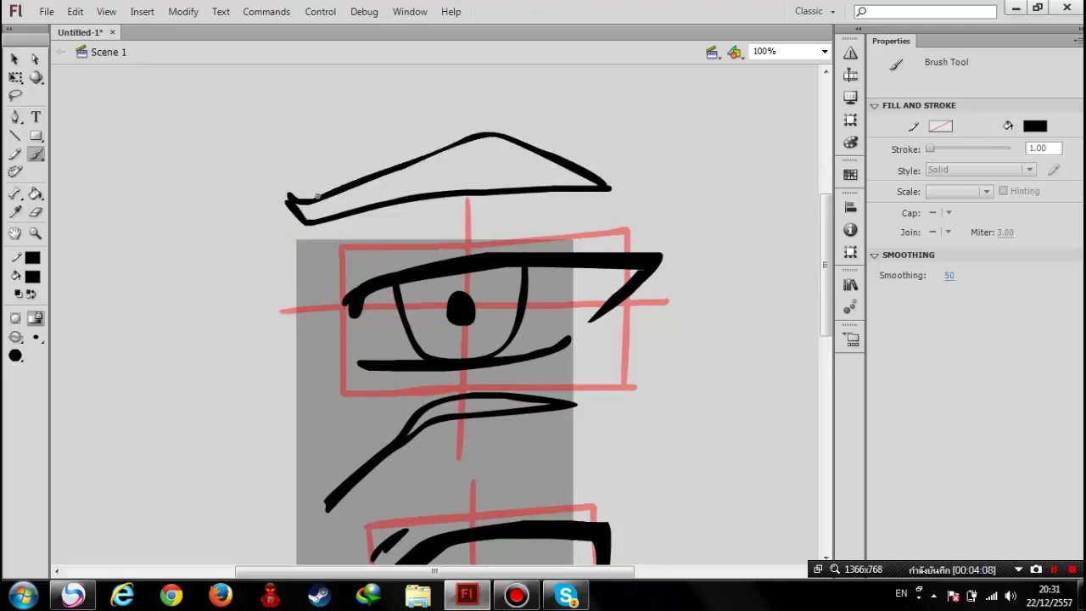
key("ctrl+z")
mouse_move(302, 212)
left_mouse_down()
mouse_move(497, 150)
mouse_move(606, 178)
mouse_move(614, 192)
left_mouse_up()
Add short hatch strokes beside the brow near the eye corner
left_click_drag(252, 168, 263, 233)
left_click_drag(214, 166, 243, 218)
mouse_move(367, 254)
left_mouse_down()
mouse_move(321, 286)
mouse_move(338, 256)
left_mouse_up()
scroll(245, 385, "down", 2)
scroll(250, 317, "down", 3)
mouse_move(256, 337)
left_mouse_down()
mouse_move(258, 390)
mouse_move(272, 388)
left_mouse_up()
scroll(274, 370, "down", 3)
scroll(283, 249, "down", 3)
scroll(312, 314, "up", 6)
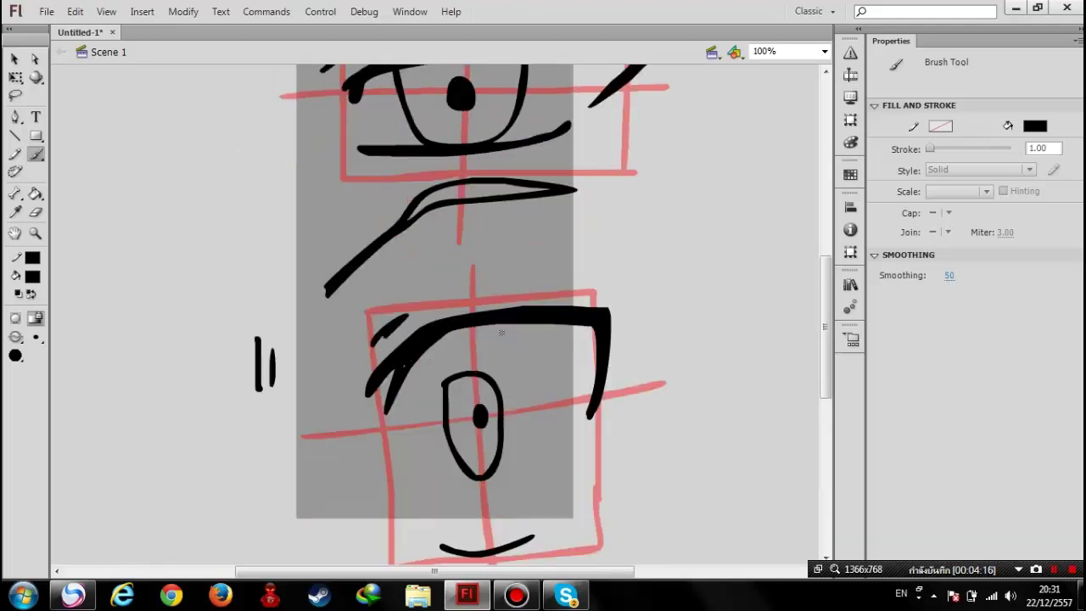
left_click(823, 51)
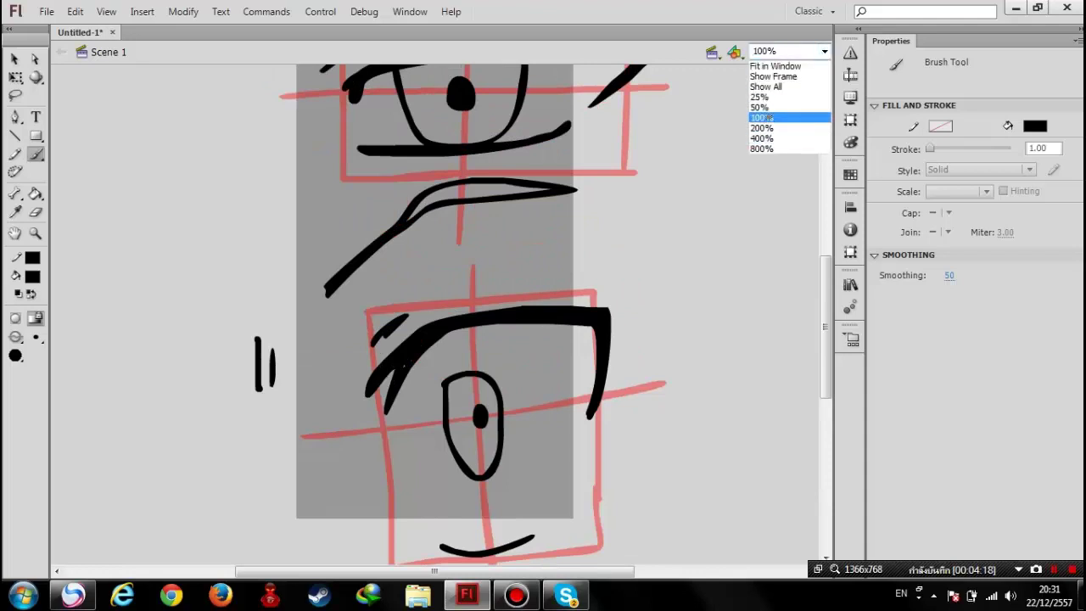
At 50% zoom, paint-bucket fill the top brow and the brow between the eyes black
left_click(788, 119)
left_click(824, 51)
left_click(758, 111)
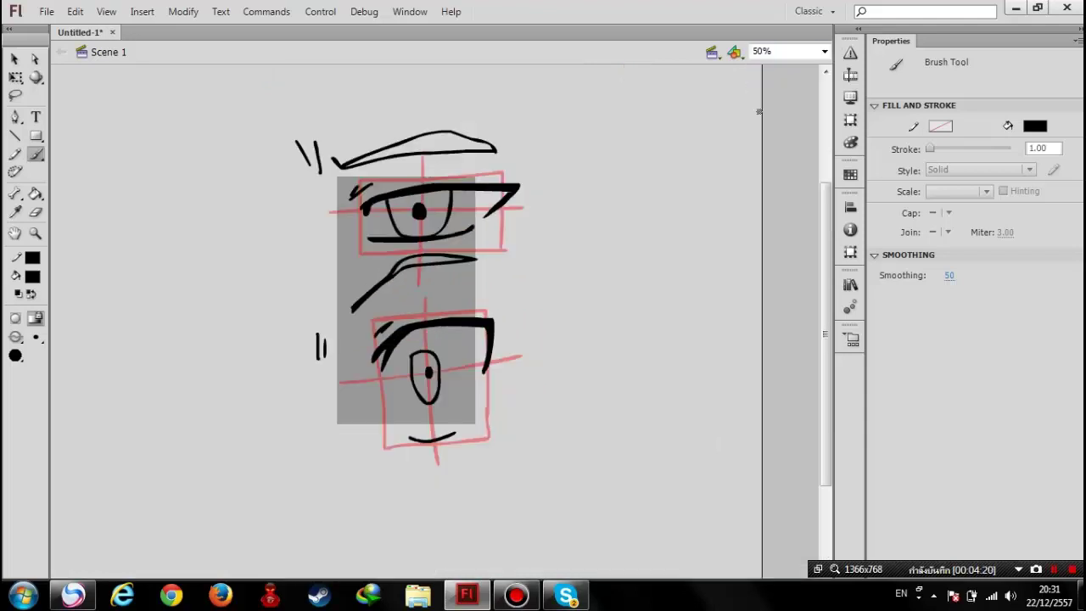
key("k")
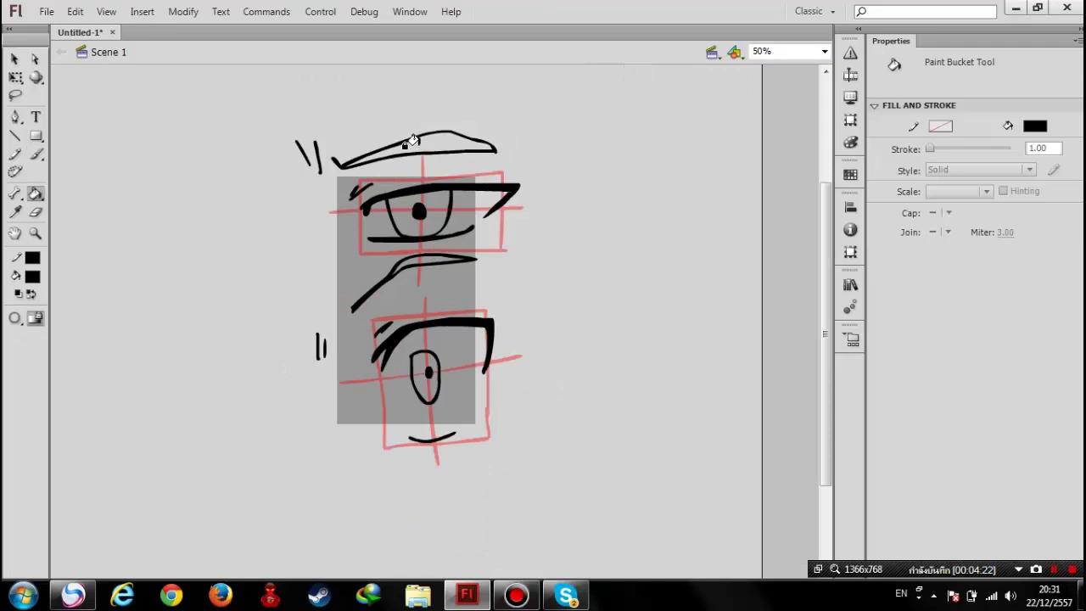
left_click(406, 143)
left_click(413, 260)
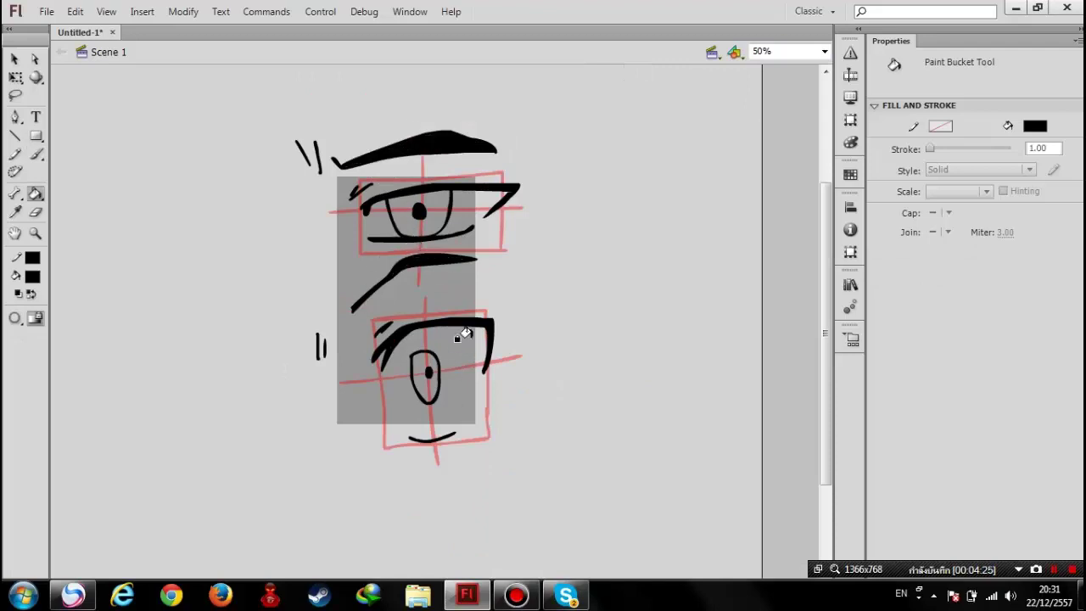
left_click(401, 270)
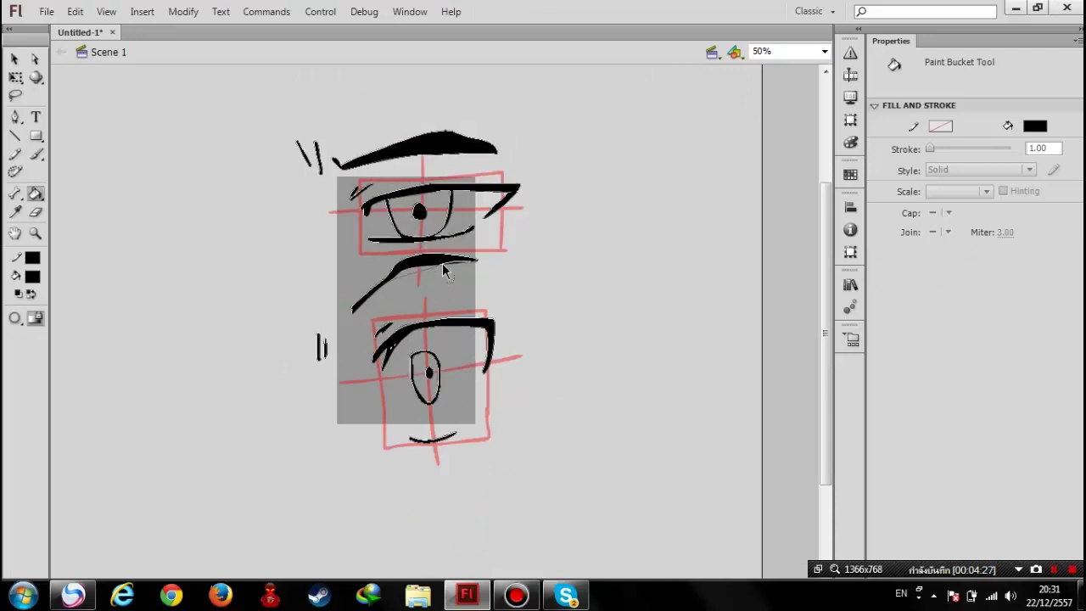
left_click(374, 290)
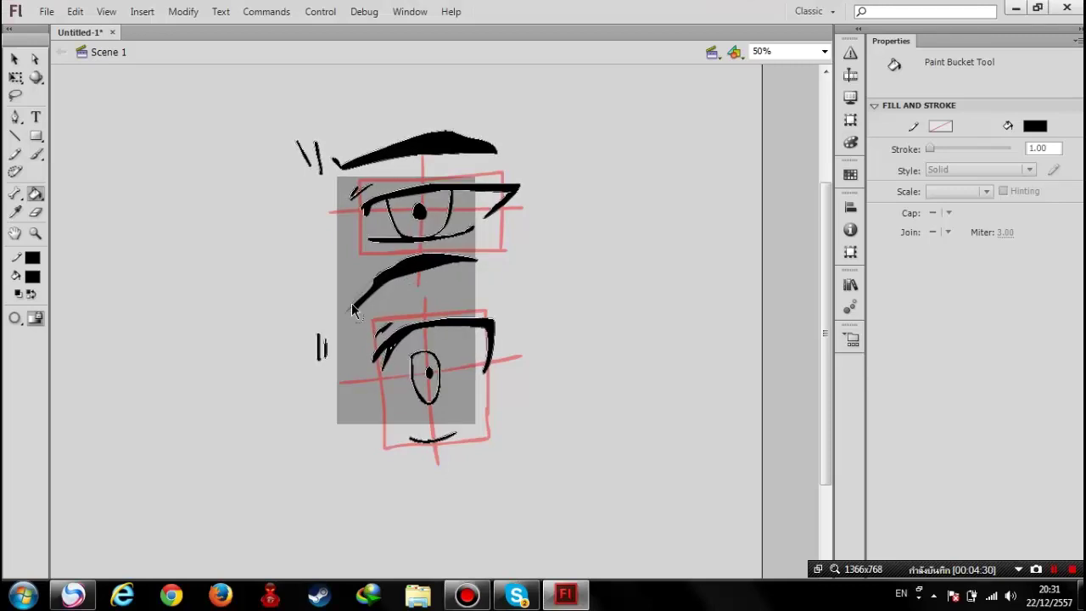
left_click(373, 290)
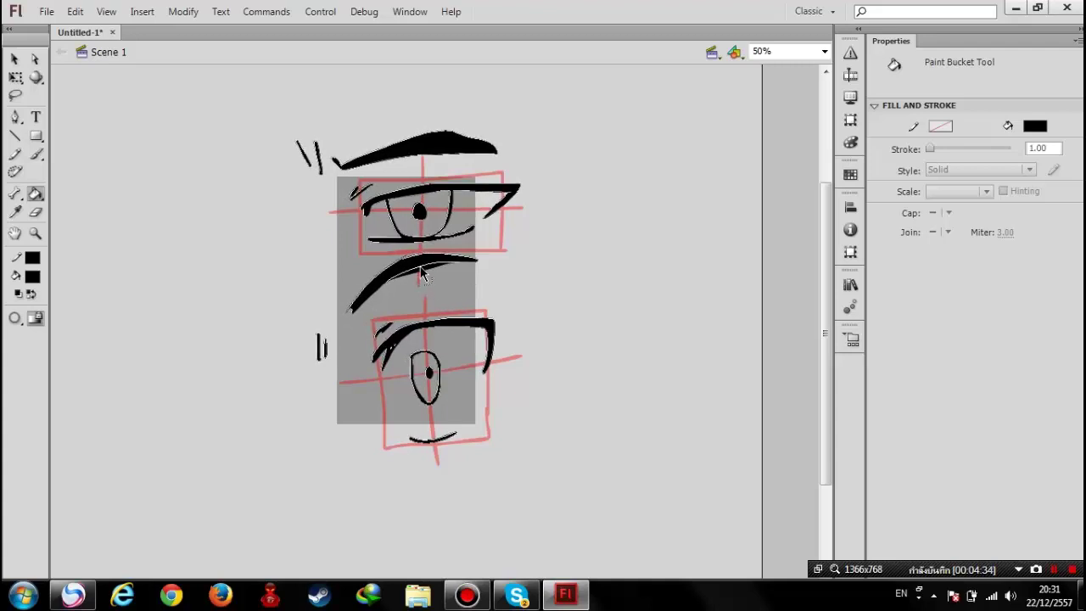
scroll(502, 327, "down", 3)
scroll(502, 328, "up", 3)
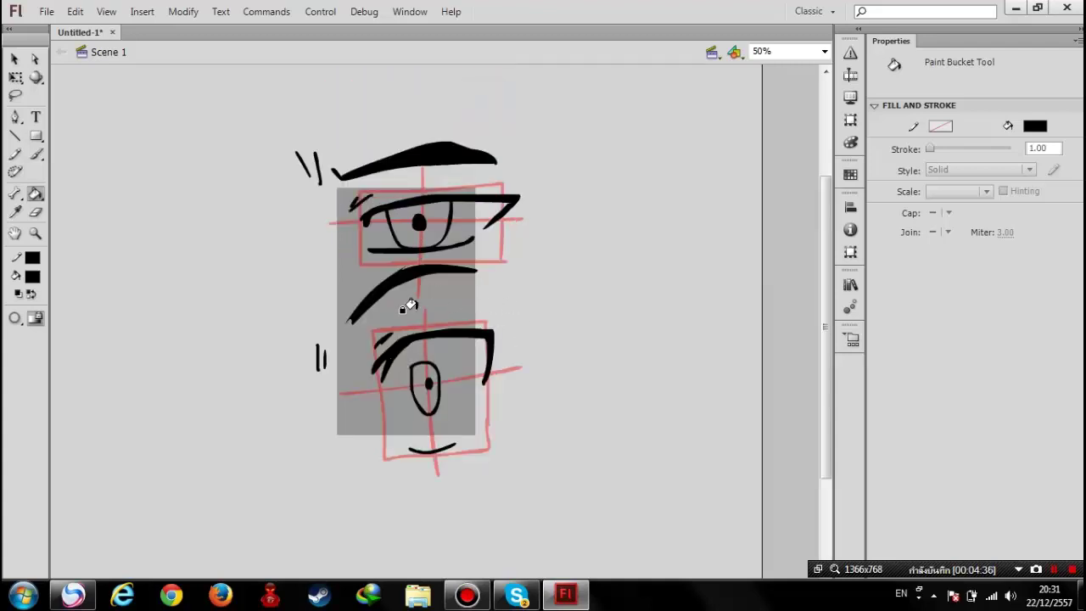
left_click(37, 154)
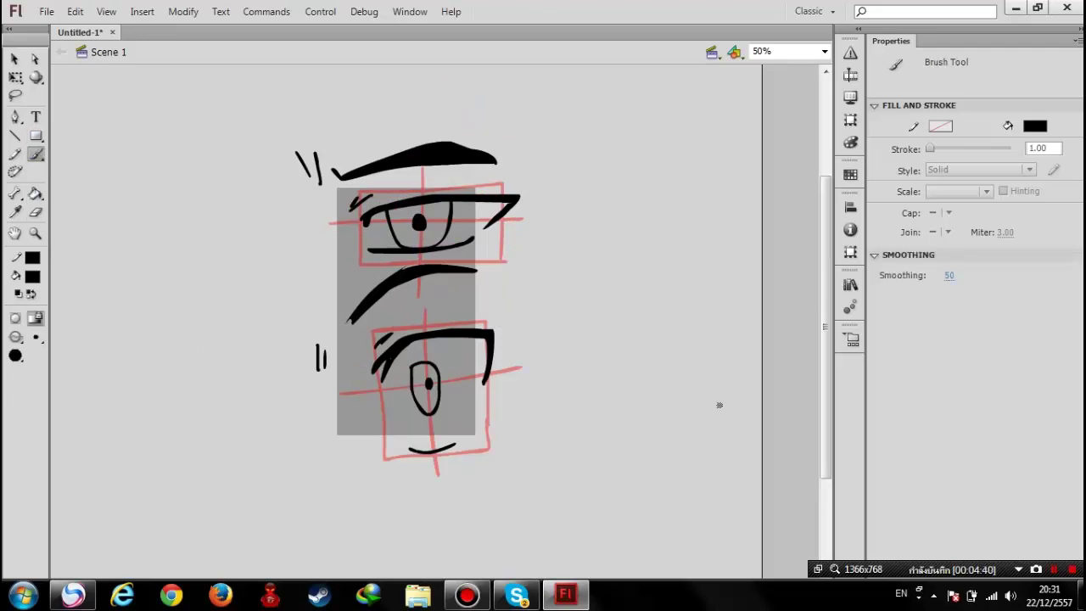
Brush the upper and lower lids of a third eye right of the grids, undoing a bad stroke
left_click_drag(584, 296, 654, 339)
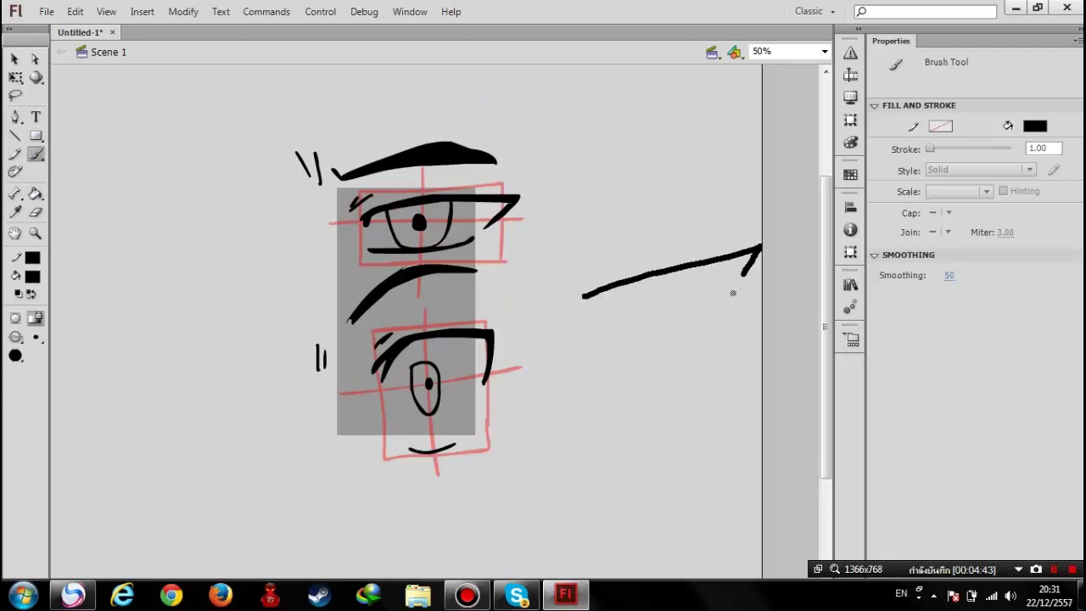
key("ctrl+z")
mouse_move(560, 293)
left_mouse_down()
mouse_move(704, 227)
mouse_move(703, 268)
left_mouse_up()
left_click_drag(590, 342, 668, 336)
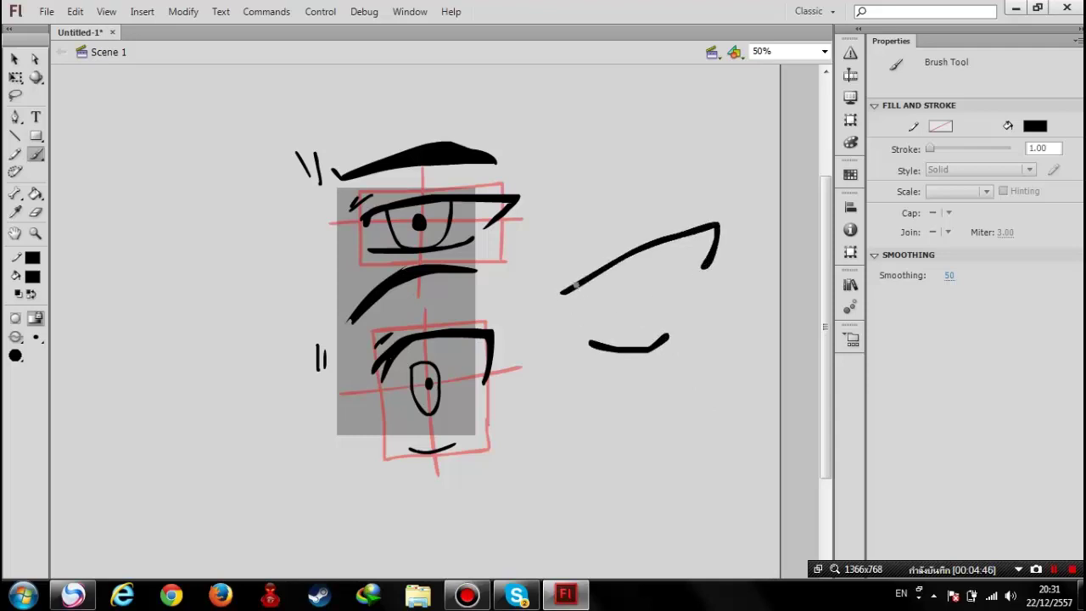
left_click_drag(575, 286, 704, 226)
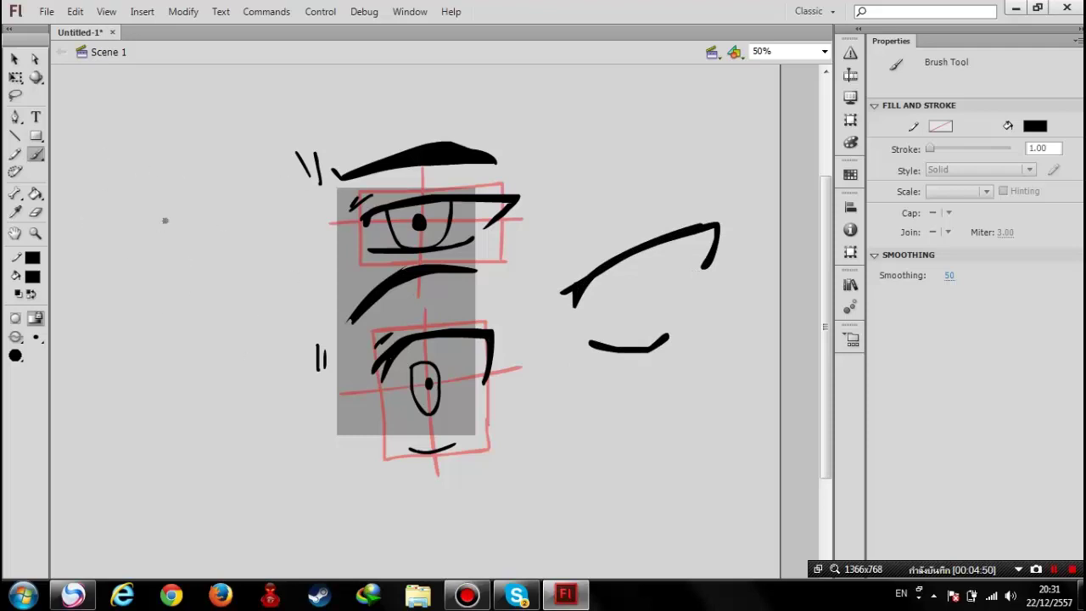
Add the third eye's iris with pupil and a brow stroke above it
mouse_move(599, 272)
left_mouse_down()
mouse_move(667, 278)
mouse_move(657, 244)
mouse_move(641, 297)
left_mouse_up()
mouse_move(576, 258)
left_mouse_down()
mouse_move(704, 174)
mouse_move(555, 254)
left_mouse_up()
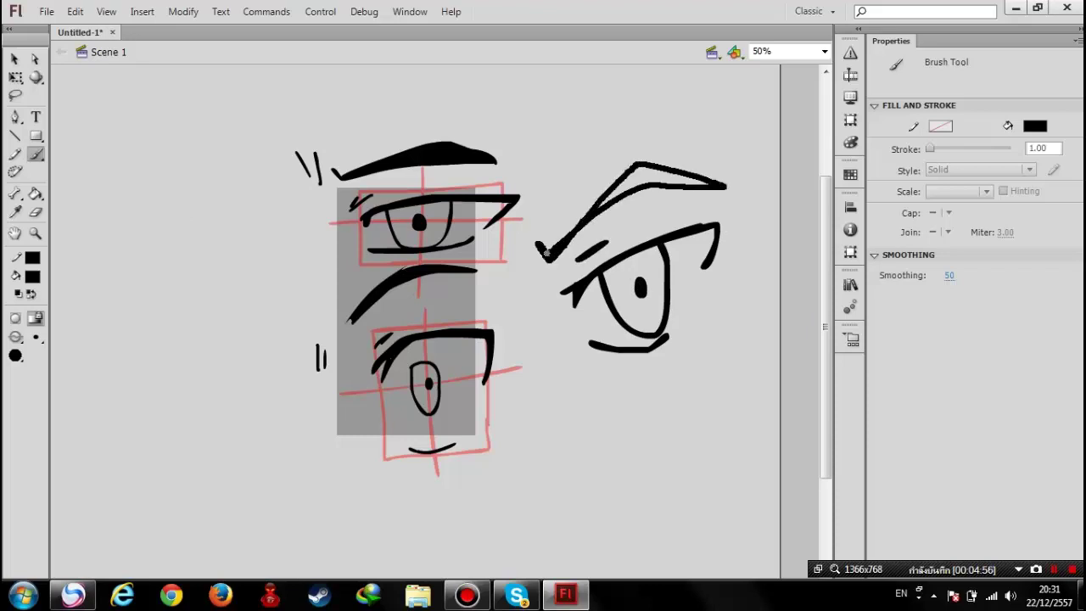
scroll(640, 390, "down", 2)
scroll(642, 415, "down", 2)
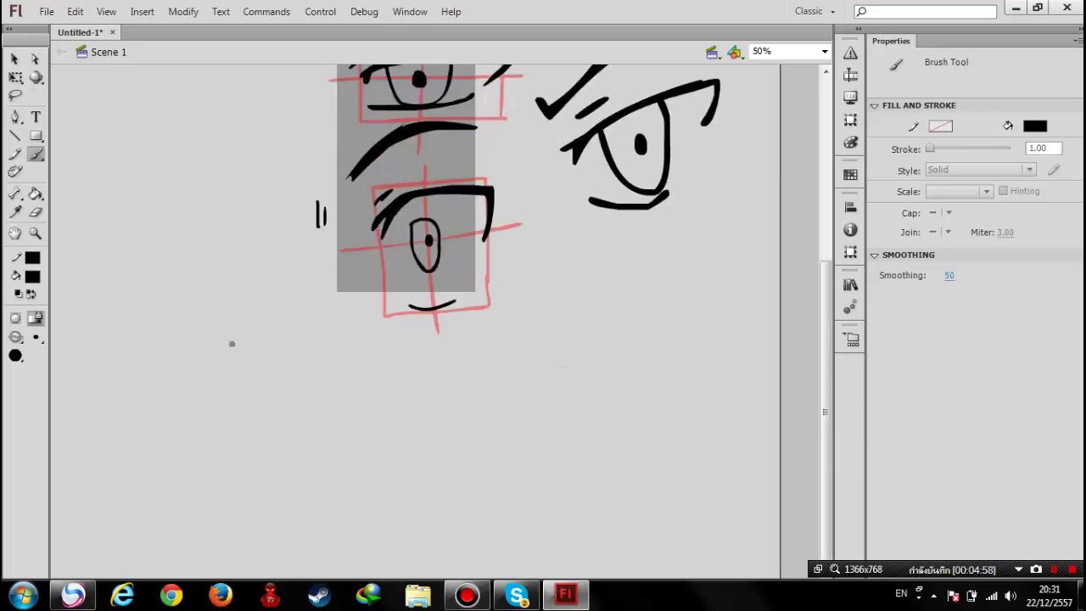
Set the view zoom to 100% and reposition the stage
left_click(822, 53)
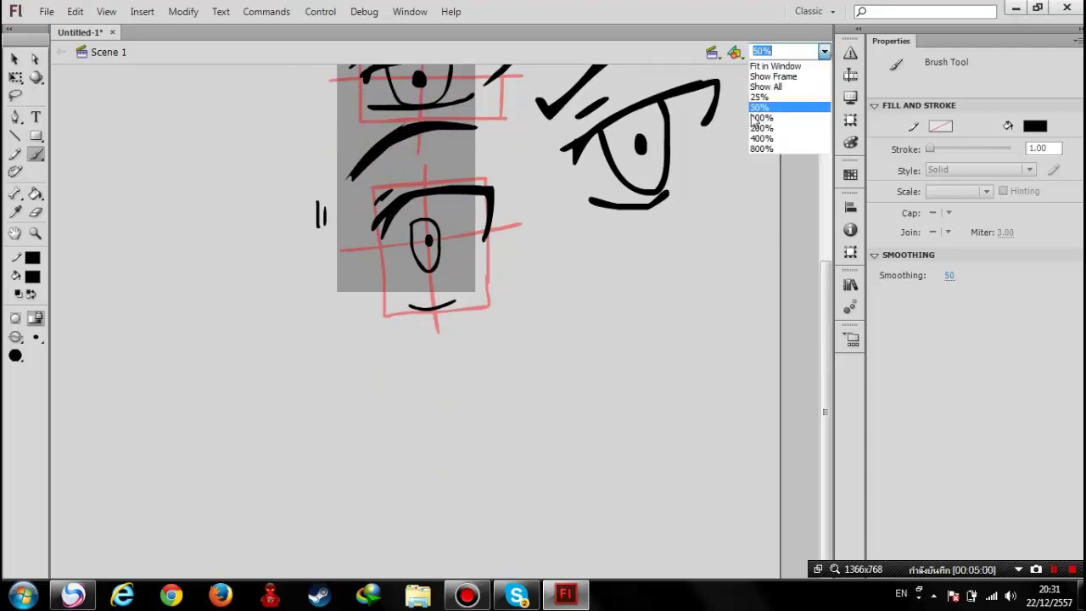
left_click(759, 97)
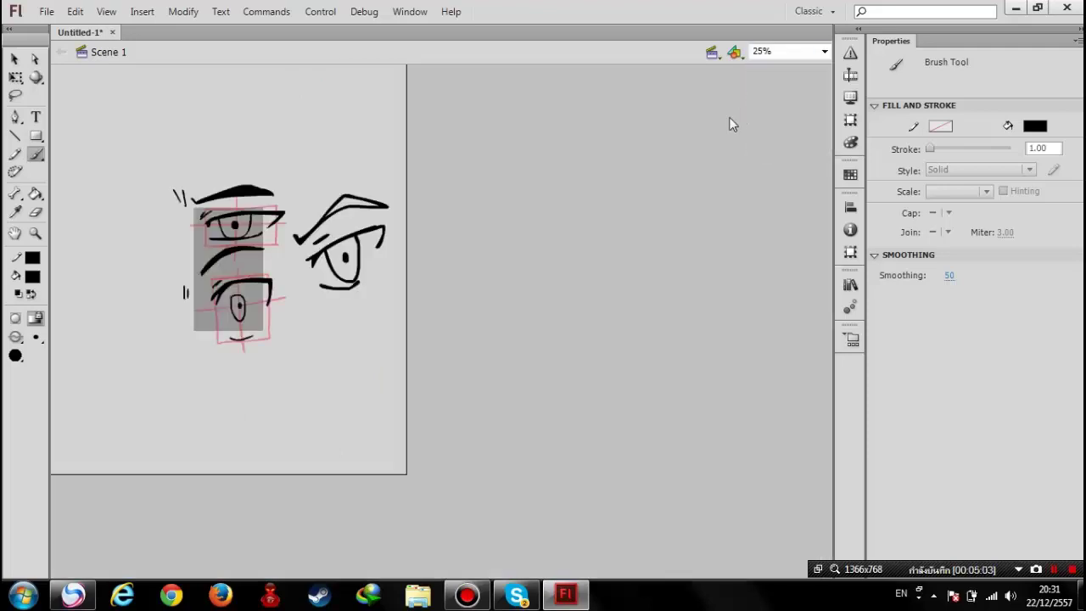
left_click(822, 52)
left_click(774, 121)
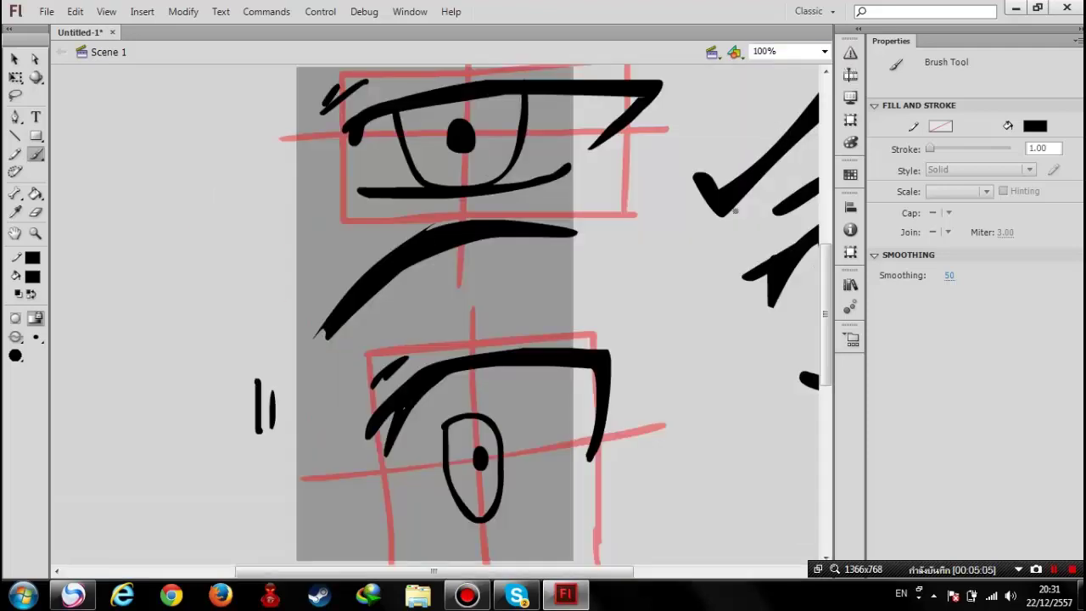
scroll(625, 449, "down", 3)
scroll(625, 449, "down", 3)
left_click_drag(478, 569, 594, 573)
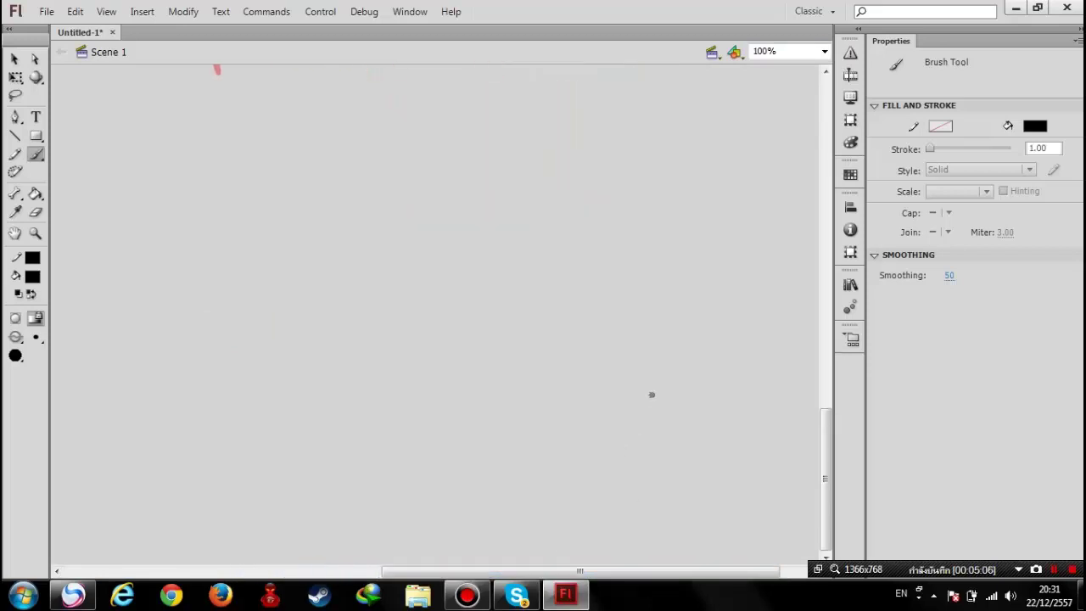
scroll(649, 396, "up", 3)
scroll(653, 451, "up", 2)
scroll(653, 451, "down", 2)
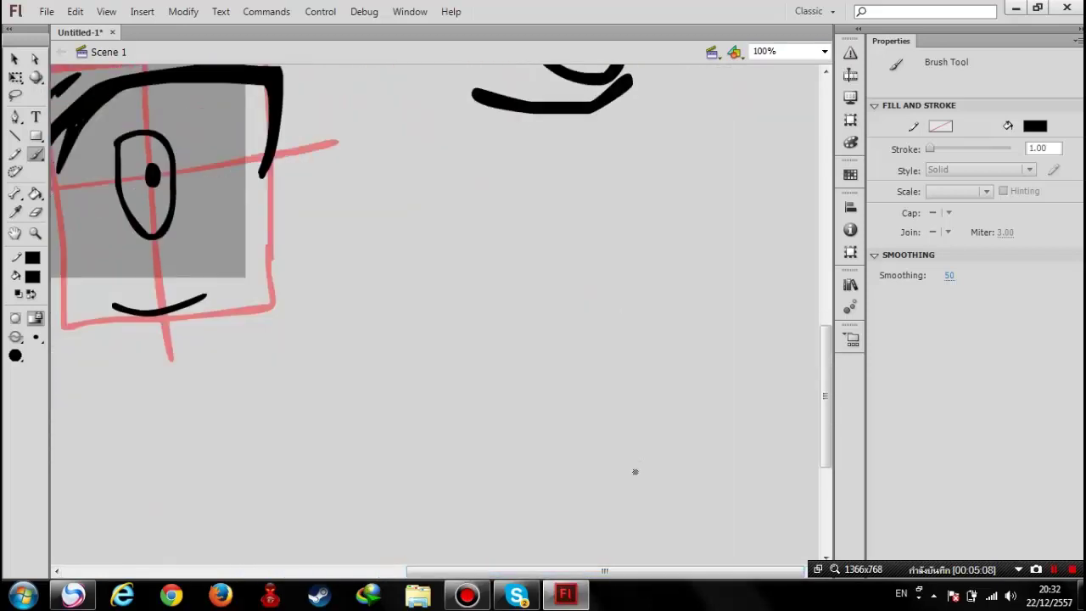
Open the red guide-grid symbol on Layer 1 for editing and sample its red colour
left_click(850, 75)
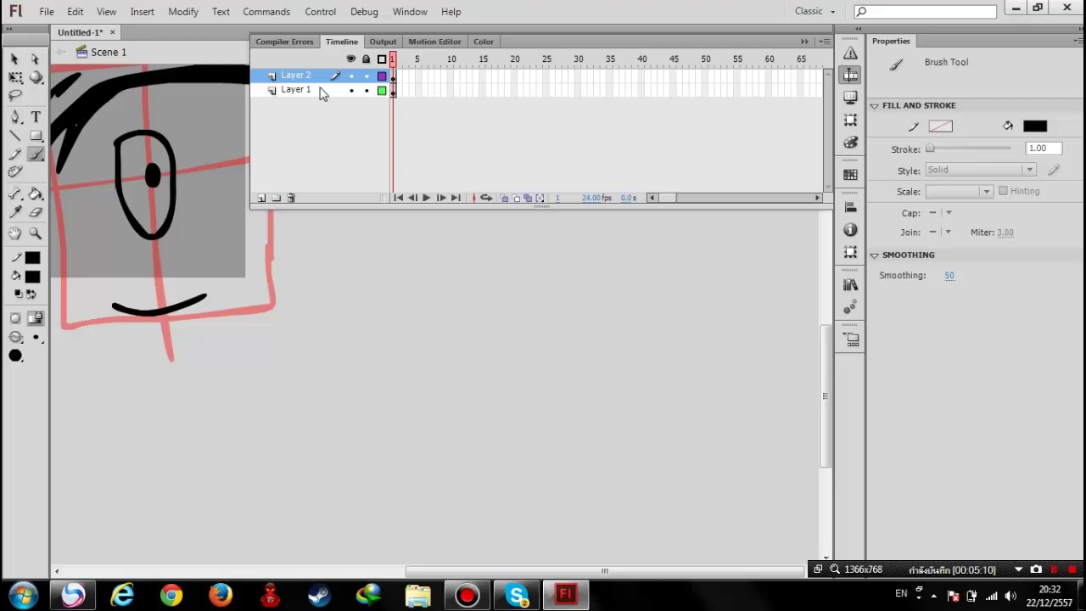
double_click(320, 92)
left_click(14, 58)
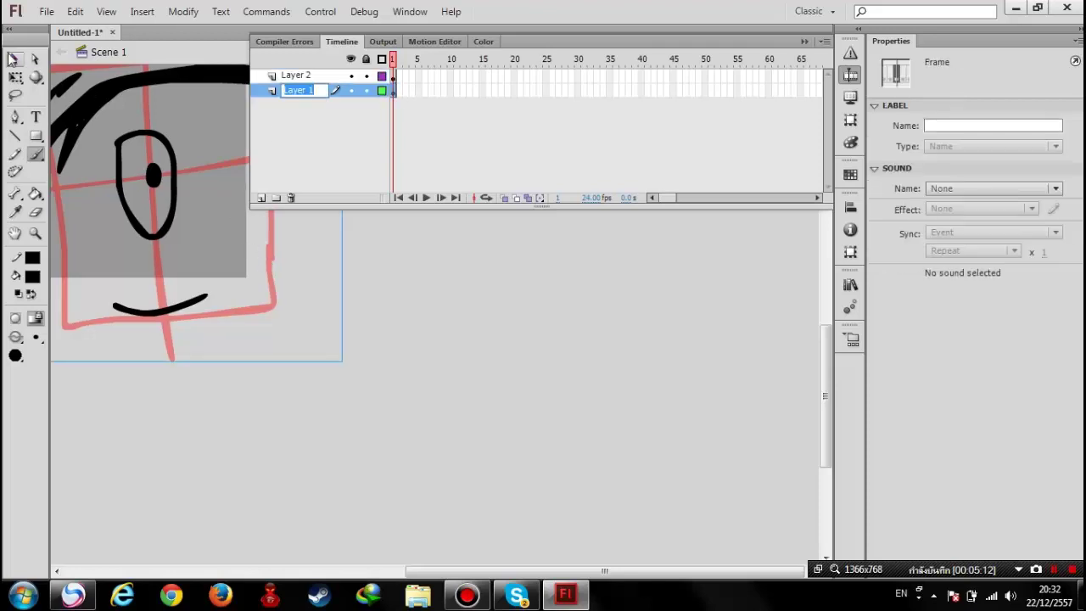
left_click(290, 278)
left_click(273, 255)
double_click(273, 255)
scroll(465, 340, "down", 6)
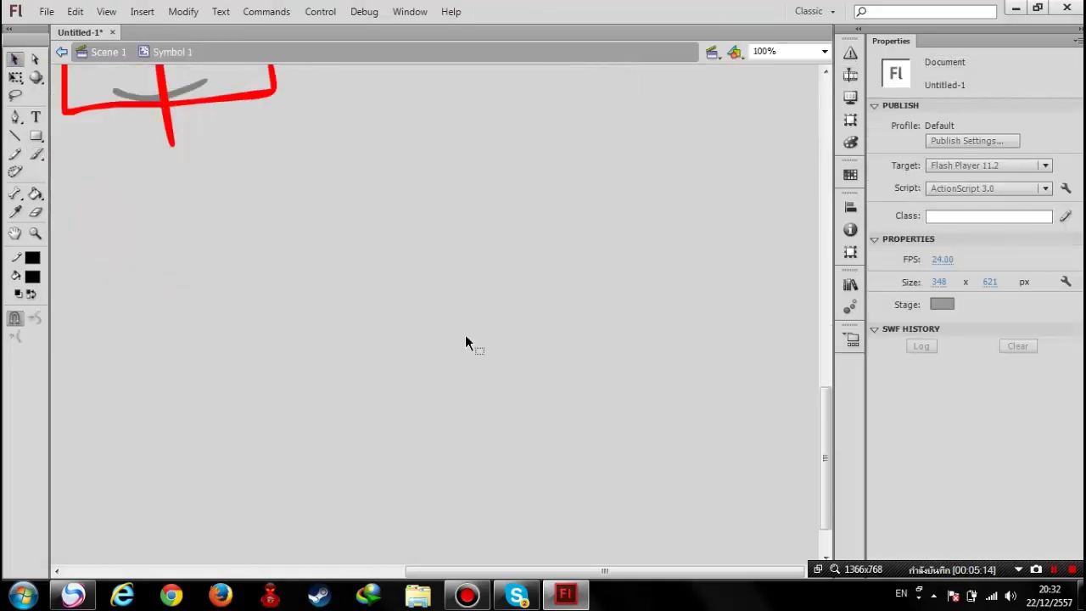
scroll(458, 331, "up", 4)
left_click(15, 211)
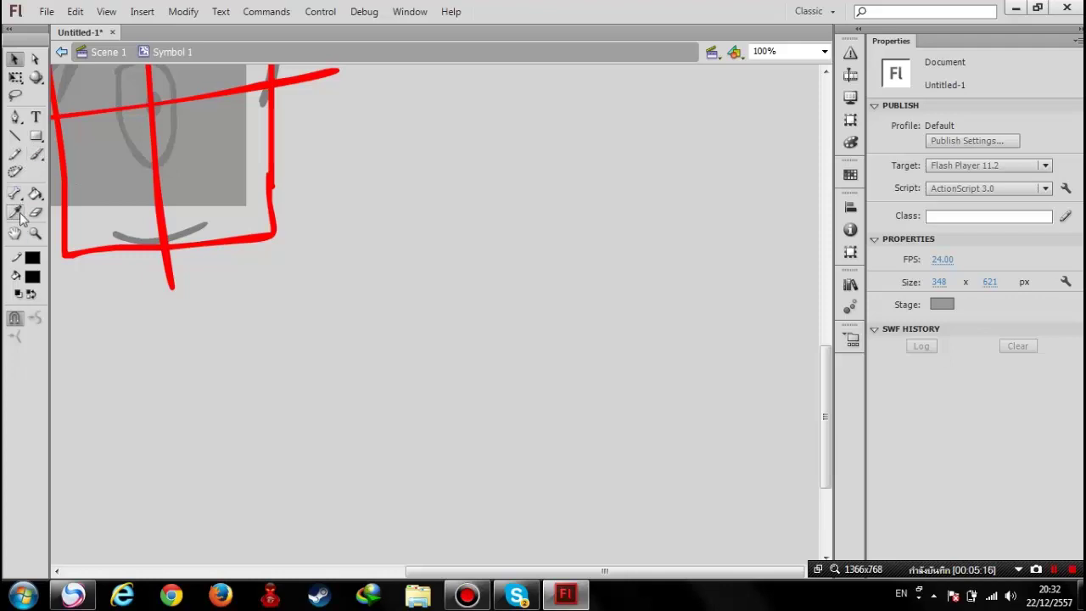
left_click(178, 245)
Draw a red triangle guide beside the grid inside Symbol 1 with the Brush
left_click(35, 155)
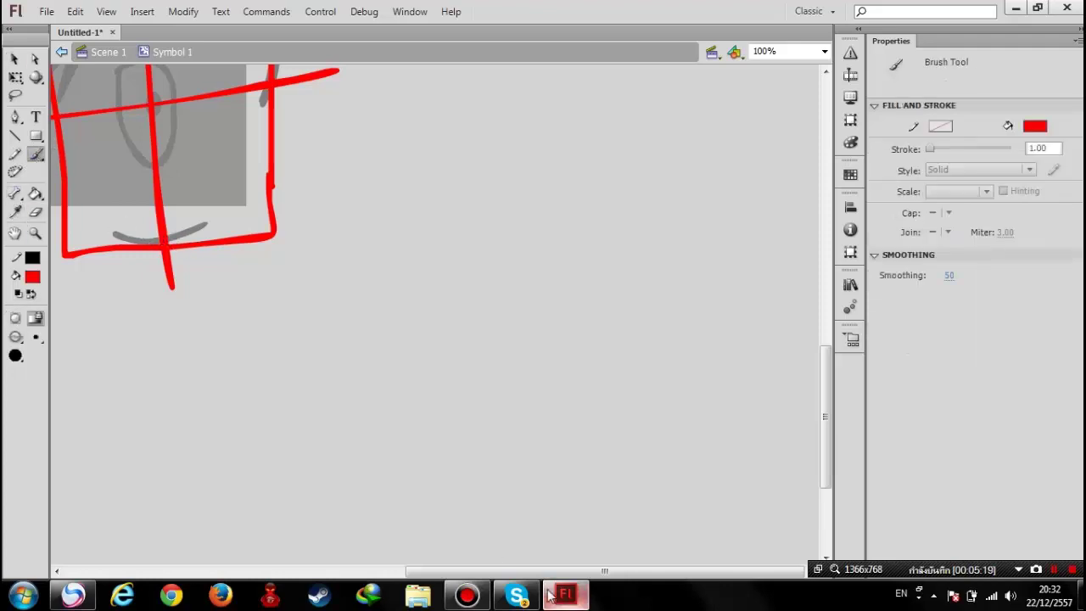
scroll(778, 404, "up", 5)
scroll(779, 404, "down", 3)
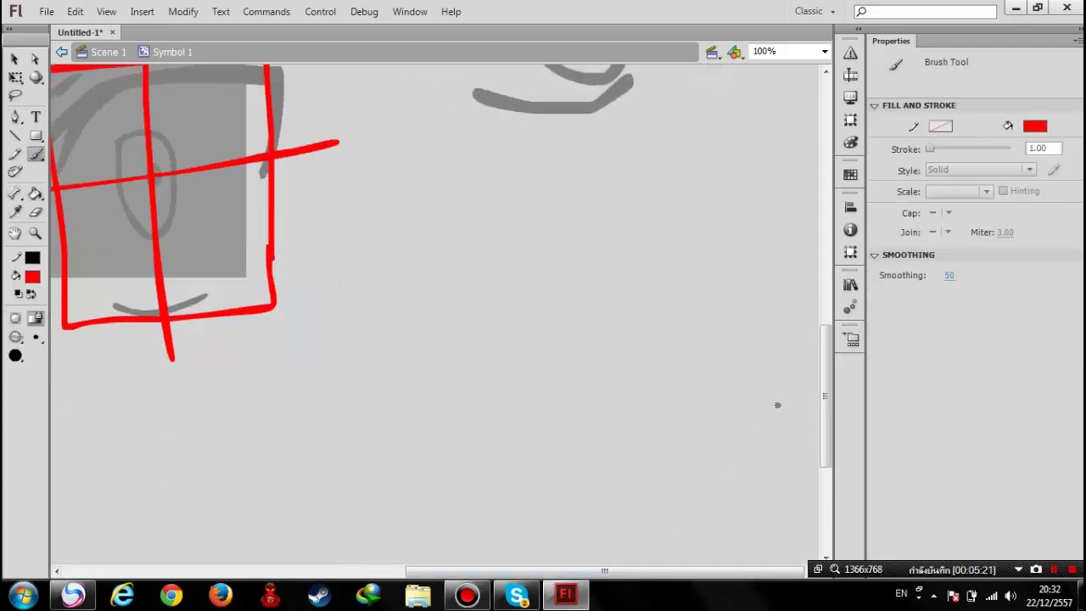
mouse_move(464, 265)
left_mouse_down()
mouse_move(688, 248)
mouse_move(496, 420)
mouse_move(469, 266)
mouse_move(472, 447)
left_mouse_up()
key("ctrl+z")
mouse_move(465, 261)
left_mouse_down()
mouse_move(707, 247)
mouse_move(478, 459)
left_mouse_up()
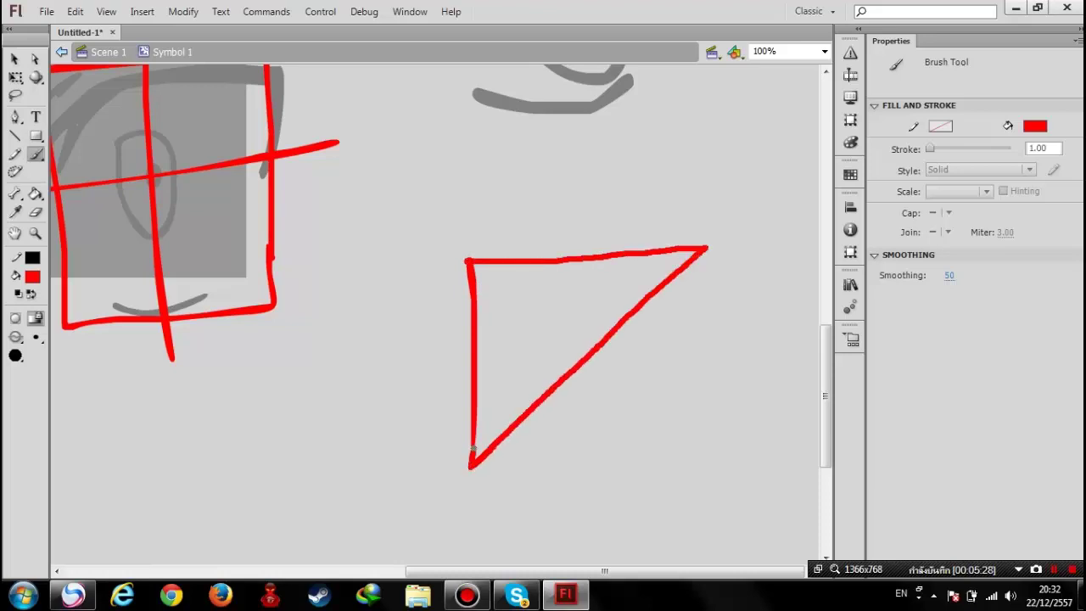
Cross the triangle with vertical and horizontal red lines, then return to Scene 1
scroll(554, 378, "down", 3)
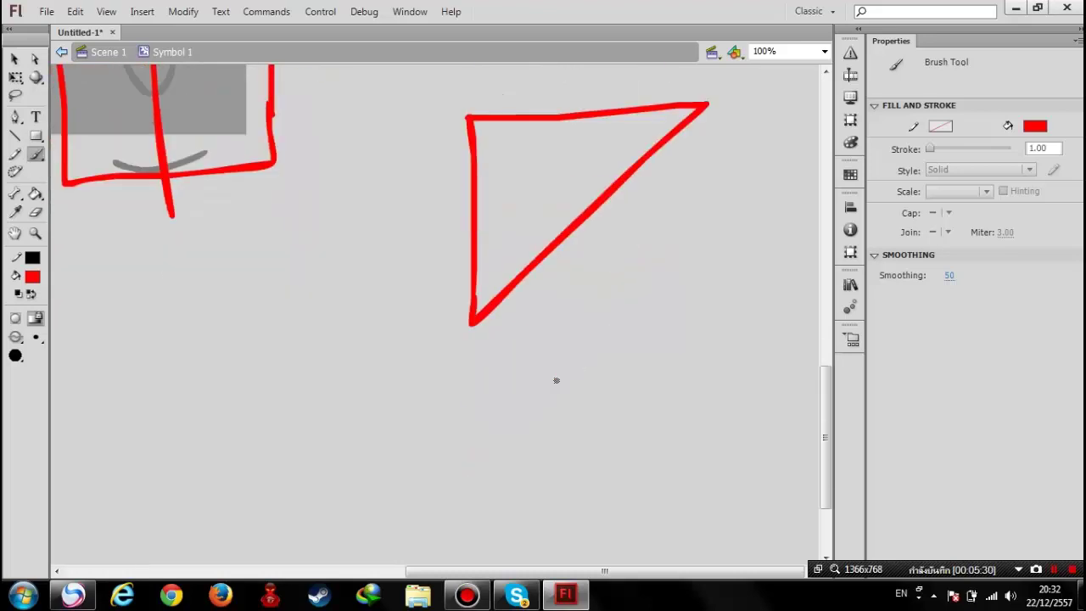
scroll(514, 319, "up", 3)
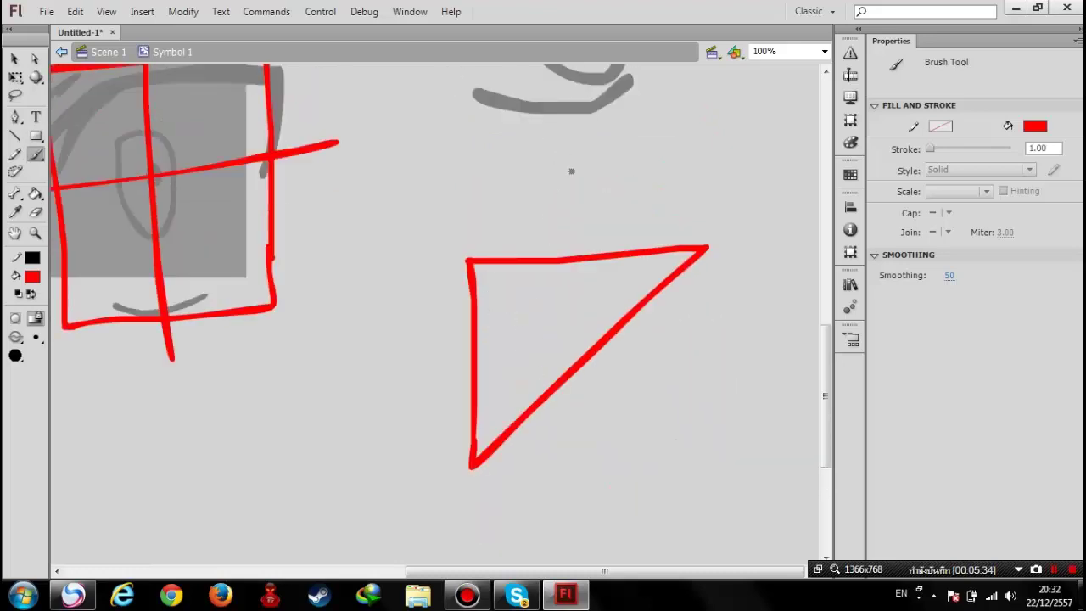
left_click_drag(584, 198, 583, 461)
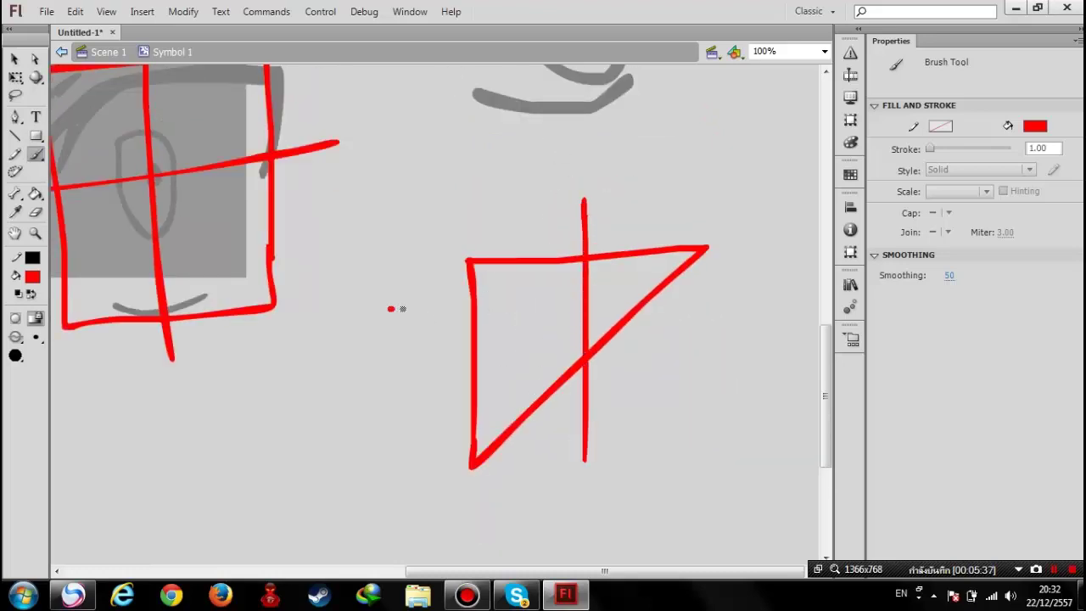
left_click_drag(402, 309, 734, 295)
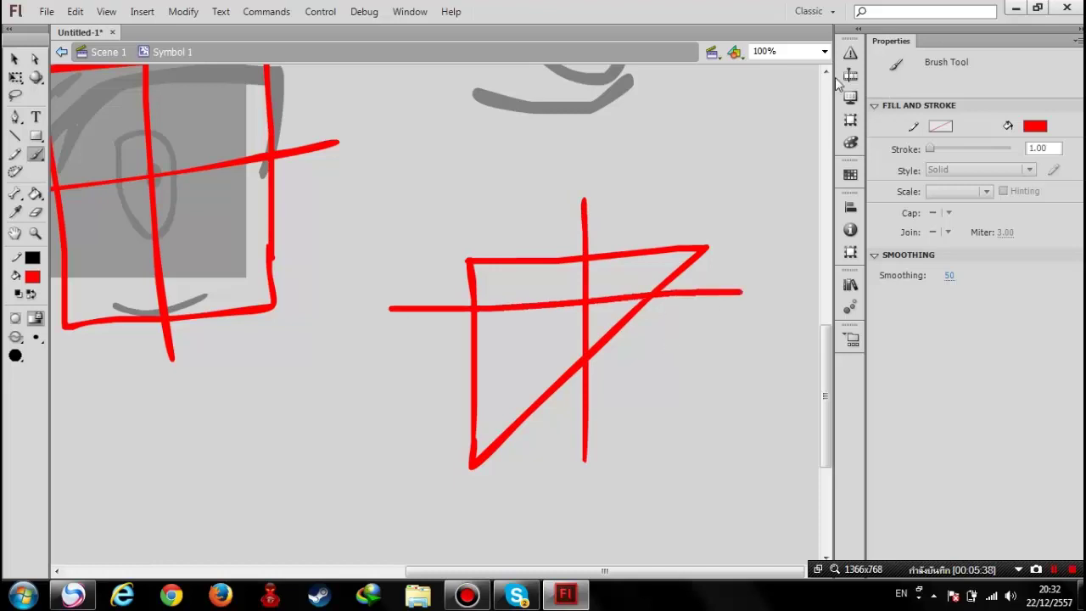
left_click(108, 52)
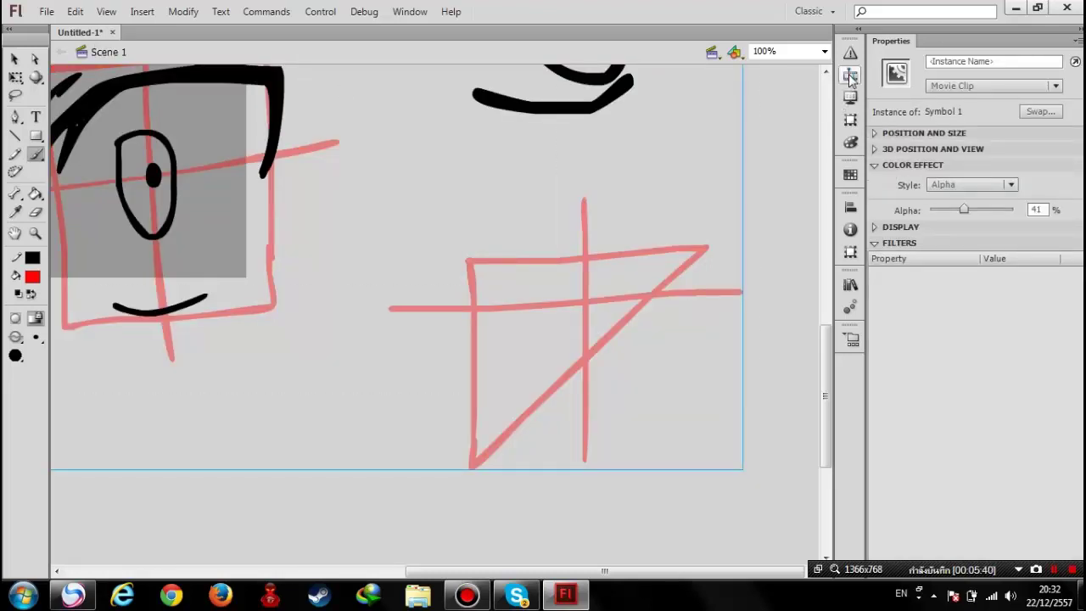
Make Layer 2 the drawing layer and set the painting colour to black
left_click(851, 77)
left_click(334, 78)
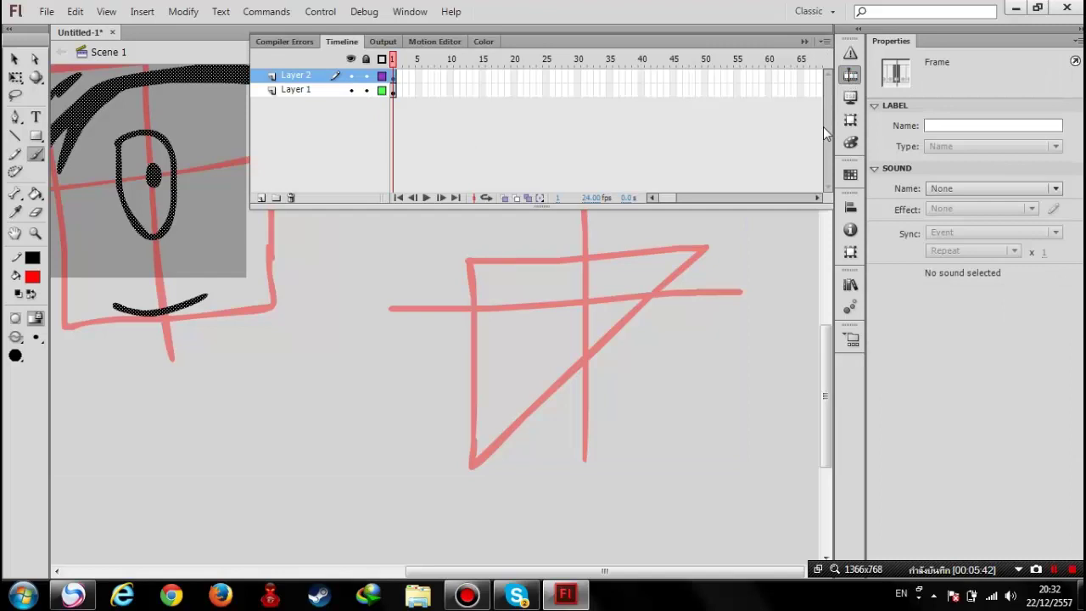
left_click(851, 78)
left_click(31, 277)
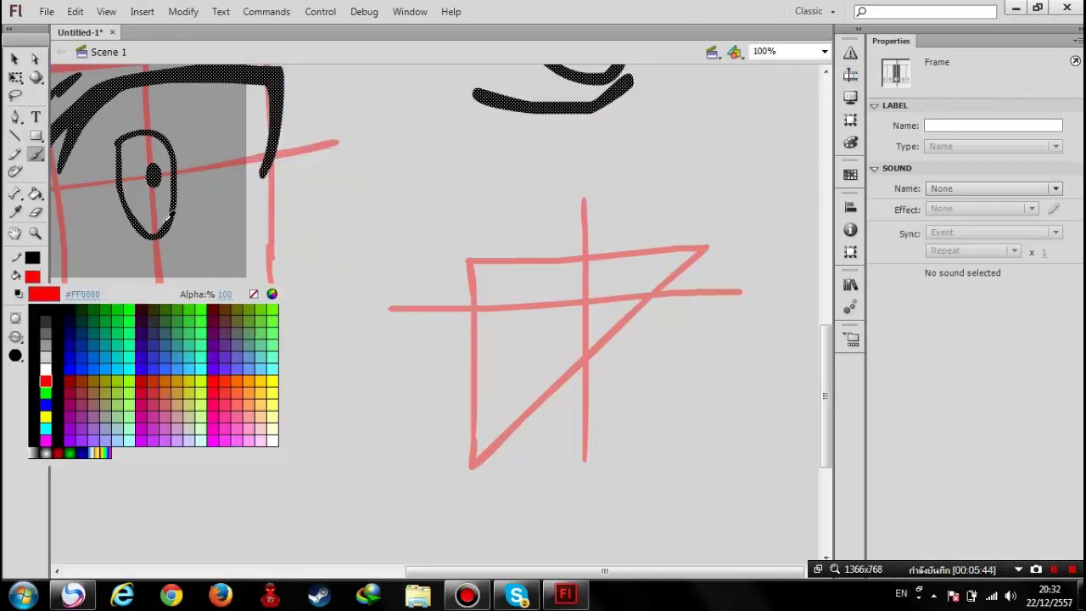
left_click(168, 219)
Trace the triangle guide's top edge with a black brush stroke
left_click(1054, 569)
left_click(1026, 574)
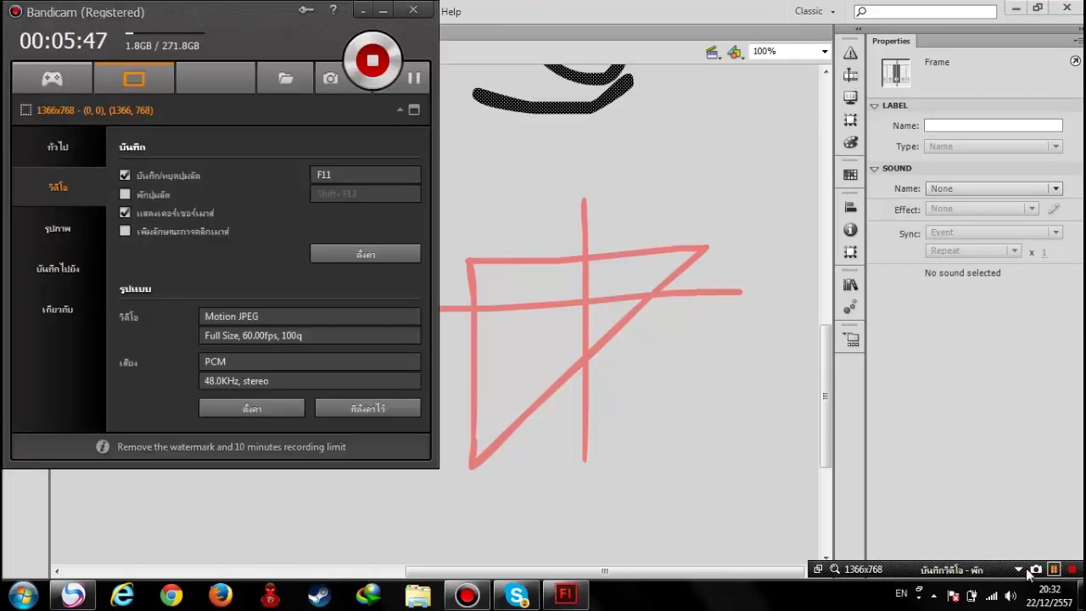
left_click(383, 10)
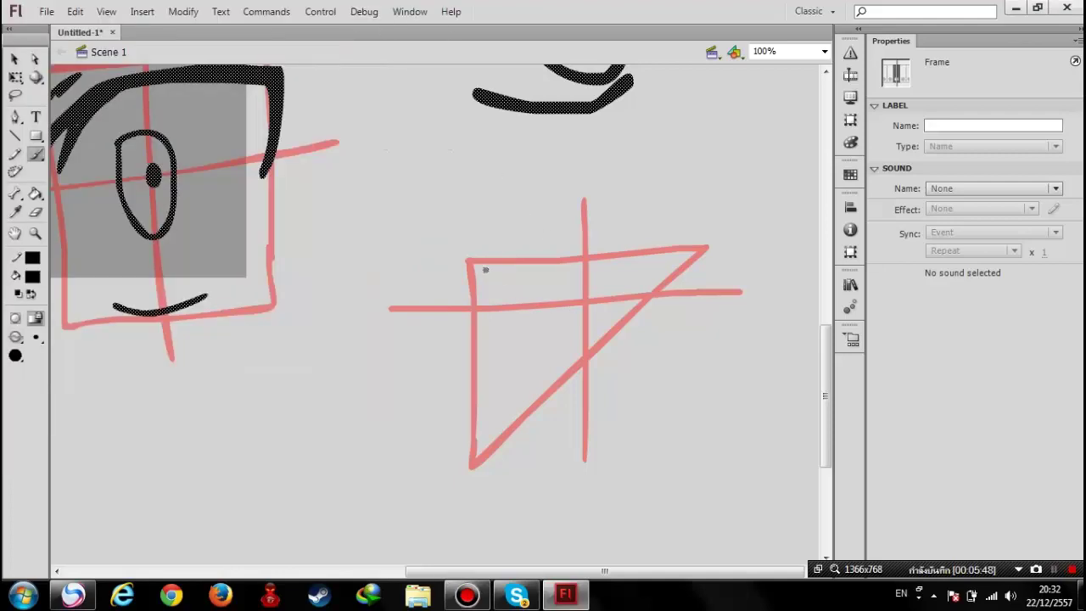
left_click_drag(461, 262, 704, 250)
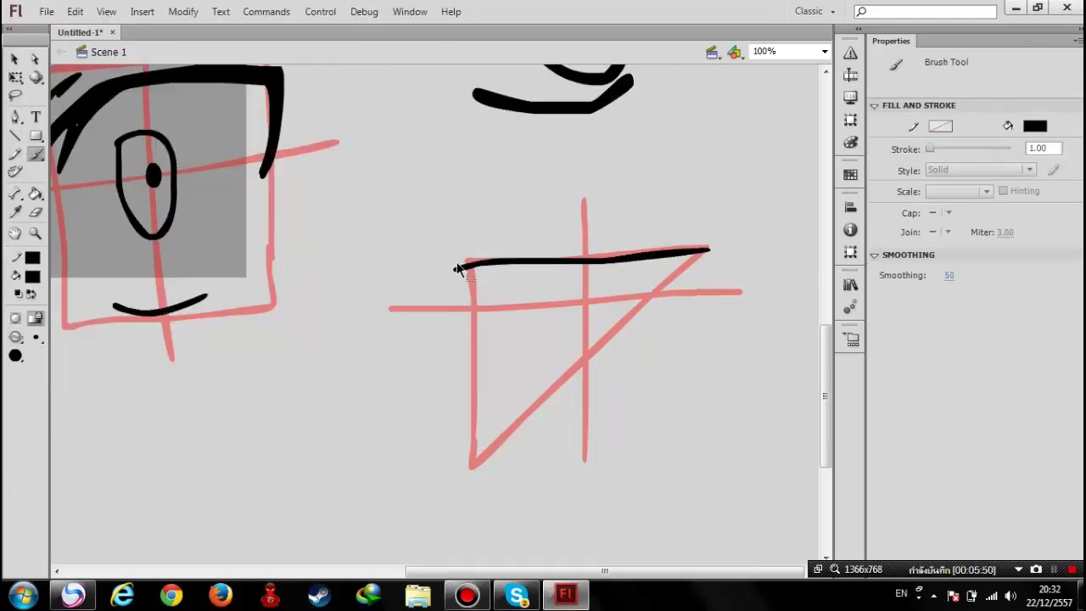
Brush the black eye outline with upper and lower lids over the triangle guide
key("ctrl+z")
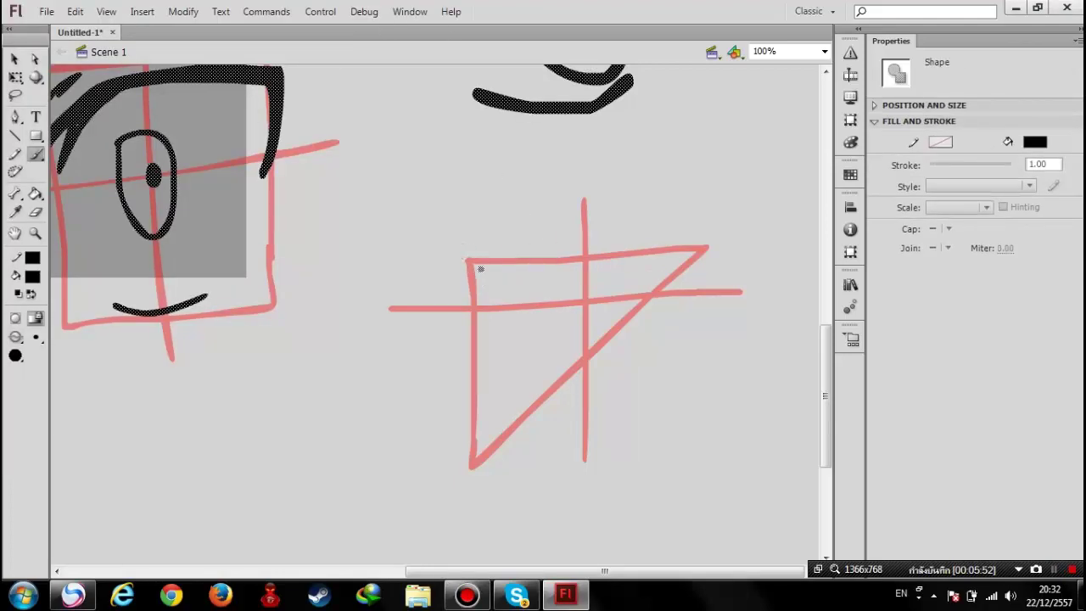
mouse_move(478, 259)
left_mouse_down()
mouse_move(696, 247)
mouse_move(625, 347)
mouse_move(568, 387)
left_mouse_up()
mouse_move(631, 344)
left_mouse_down()
mouse_move(691, 259)
mouse_move(488, 259)
mouse_move(490, 269)
mouse_move(648, 255)
left_mouse_up()
left_click_drag(576, 386, 497, 424)
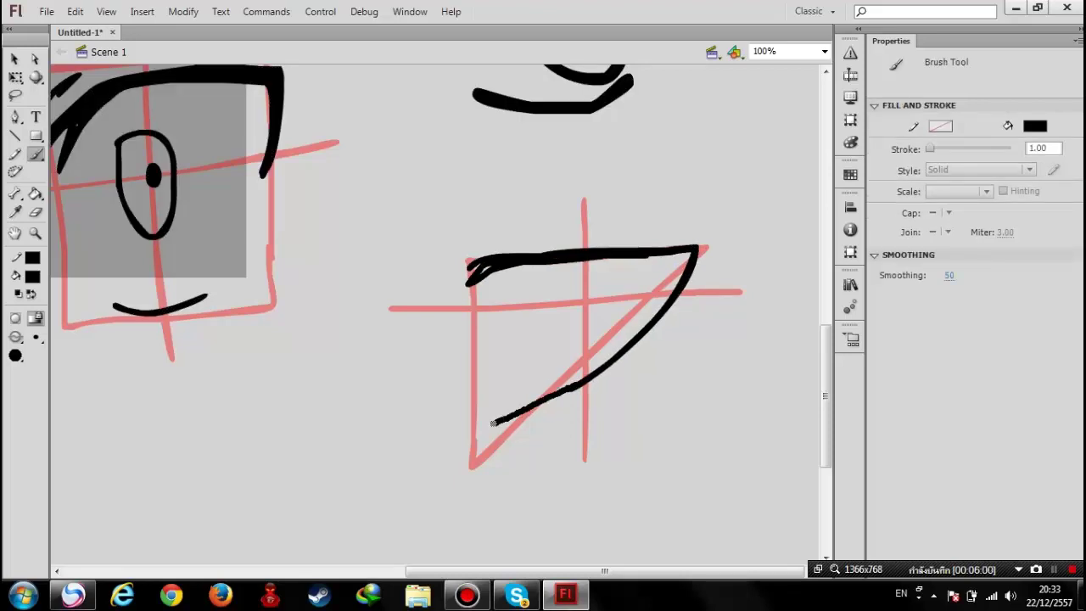
key("ctrl+z")
mouse_move(577, 388)
left_mouse_down()
mouse_move(600, 258)
mouse_move(585, 256)
left_mouse_up()
mouse_move(500, 272)
left_mouse_down()
mouse_move(473, 309)
mouse_move(477, 389)
left_mouse_up()
key("ctrl+z")
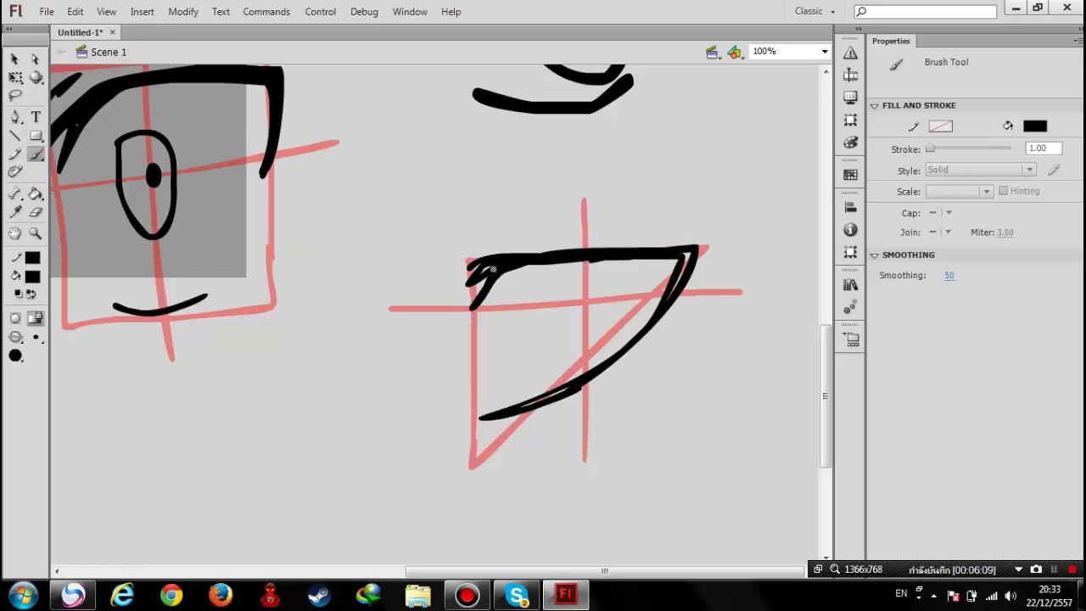
mouse_move(493, 268)
left_mouse_down()
mouse_move(508, 408)
mouse_move(490, 280)
left_mouse_up()
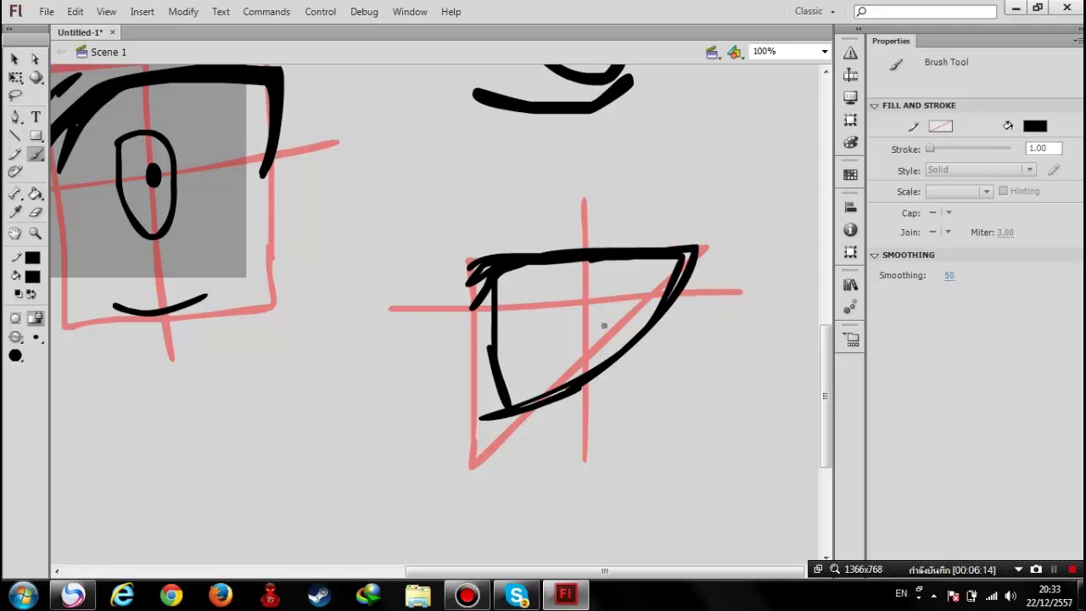
Add the iris, an eyebrow above, and extend the eye's left edge down the triangle
mouse_move(560, 259)
left_mouse_down()
mouse_move(598, 340)
mouse_move(617, 263)
left_mouse_up()
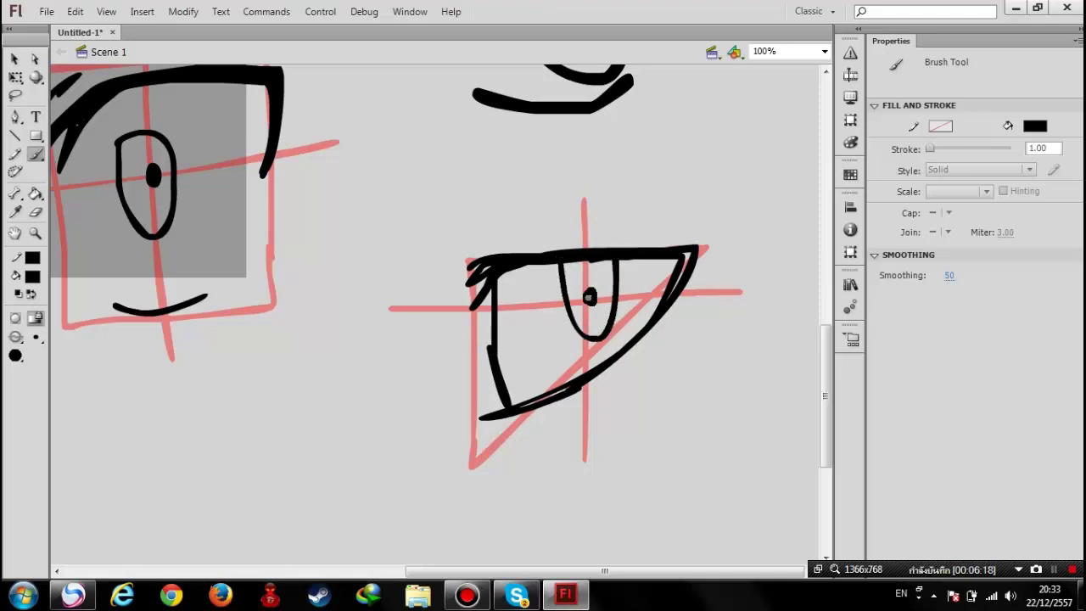
left_click_drag(500, 237, 533, 236)
mouse_move(465, 220)
left_mouse_down()
mouse_move(521, 202)
mouse_move(694, 200)
left_mouse_up()
key("ctrl+z")
mouse_move(480, 208)
left_mouse_down()
mouse_move(706, 185)
mouse_move(513, 178)
mouse_move(472, 214)
mouse_move(440, 181)
left_mouse_up()
left_click_drag(450, 138, 471, 263)
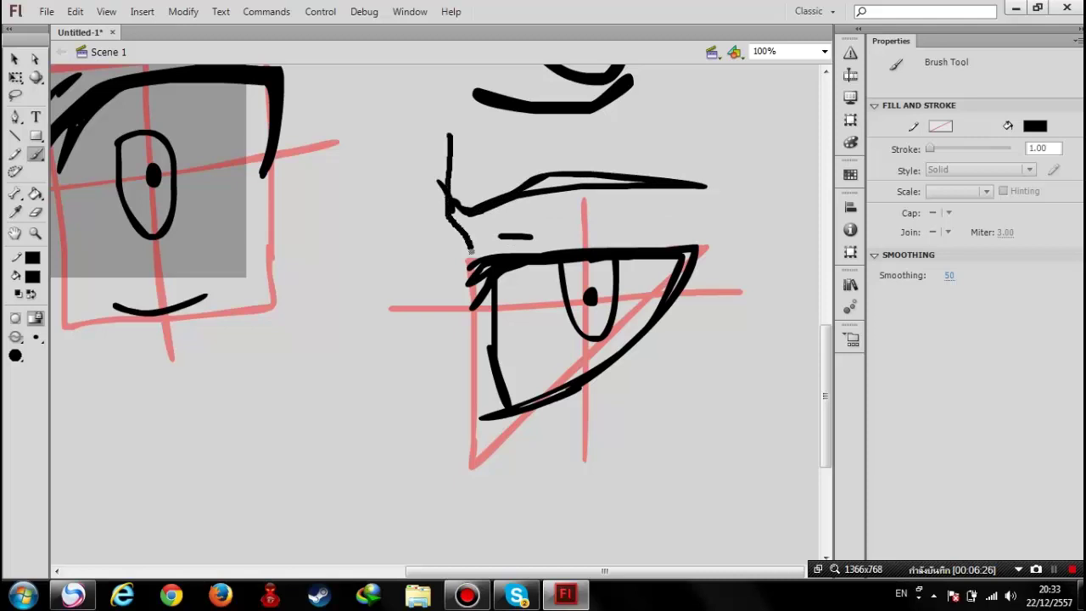
scroll(482, 313, "down", 5)
left_click_drag(482, 202, 478, 240)
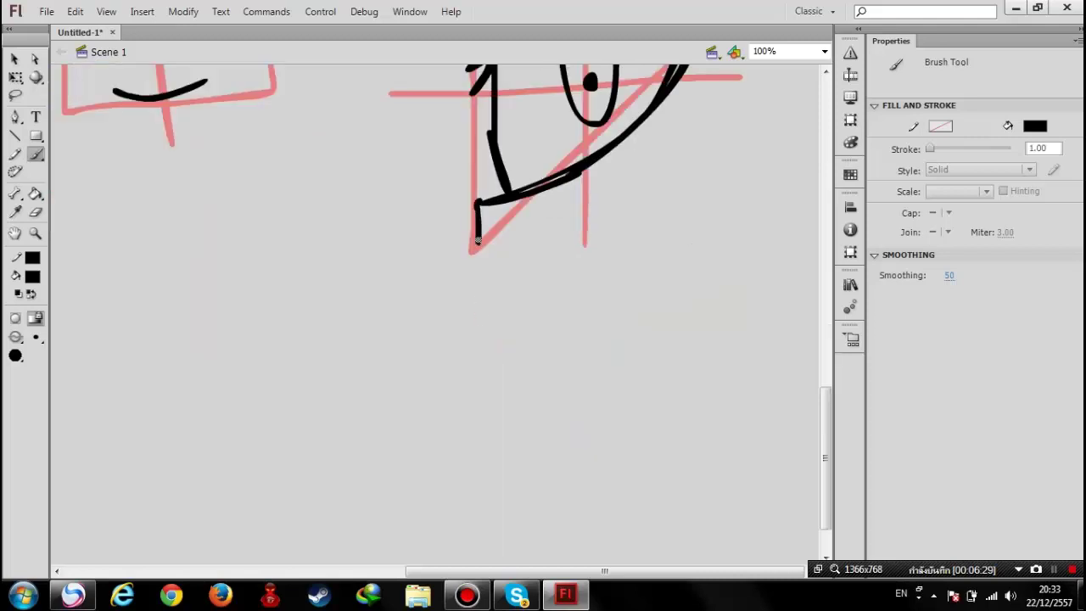
scroll(545, 276, "up", 7)
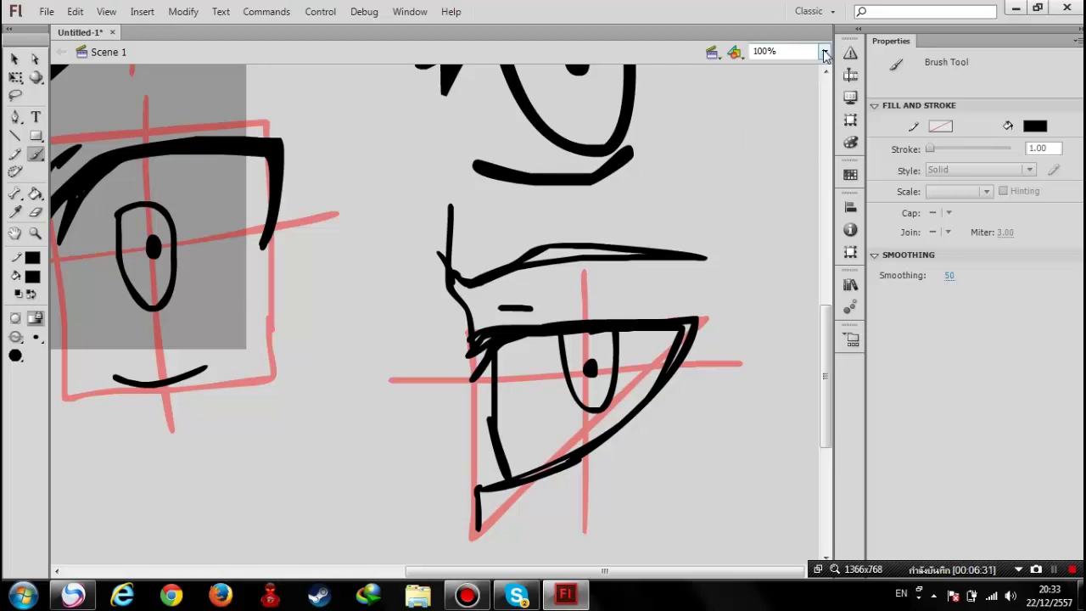
Zoom out to 50% and sketch, then undo, a trial arc
left_click(814, 51)
left_click(772, 111)
scroll(727, 293, "down", 2)
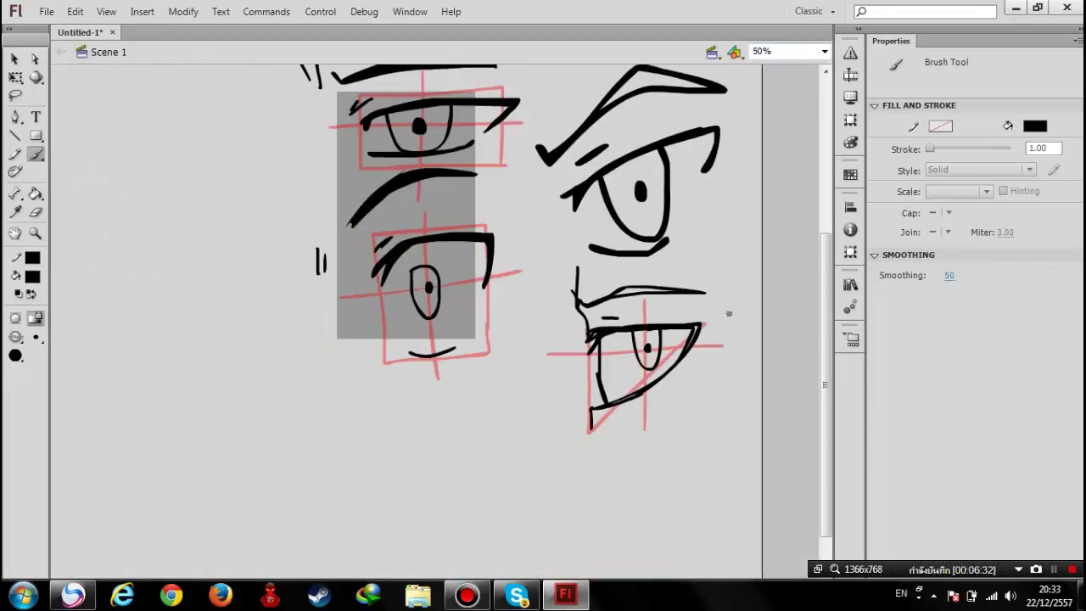
scroll(485, 558, "up", 1)
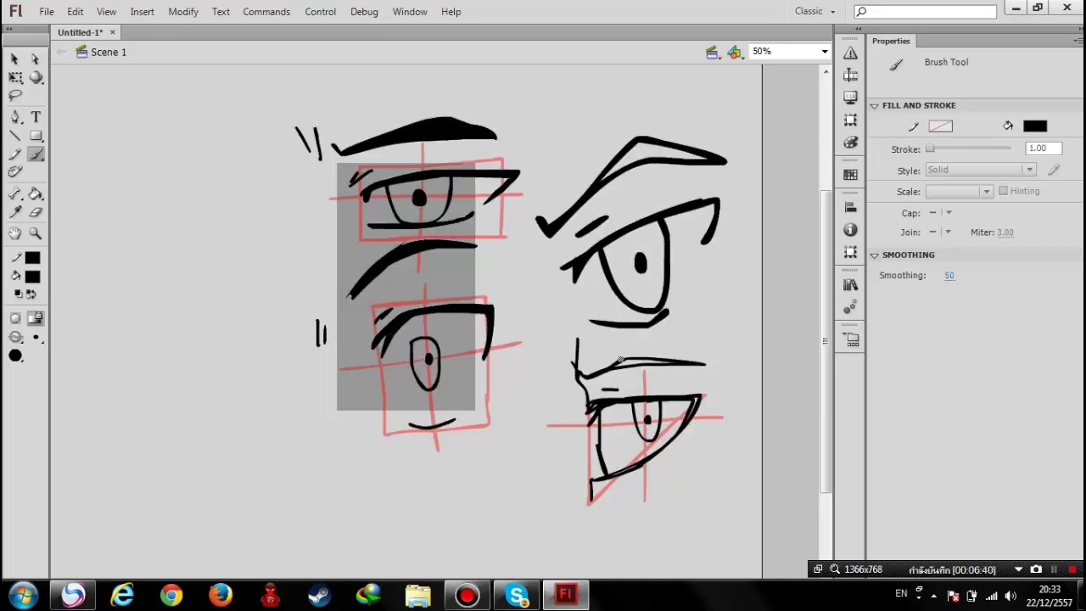
mouse_move(165, 242)
left_mouse_down()
mouse_move(172, 228)
mouse_move(207, 241)
left_mouse_up()
key("ctrl+z")
Switch zoom to 200% then 100% and scroll left to blank canvas
left_click(814, 50)
left_click(760, 127)
scroll(720, 255, "up", 3)
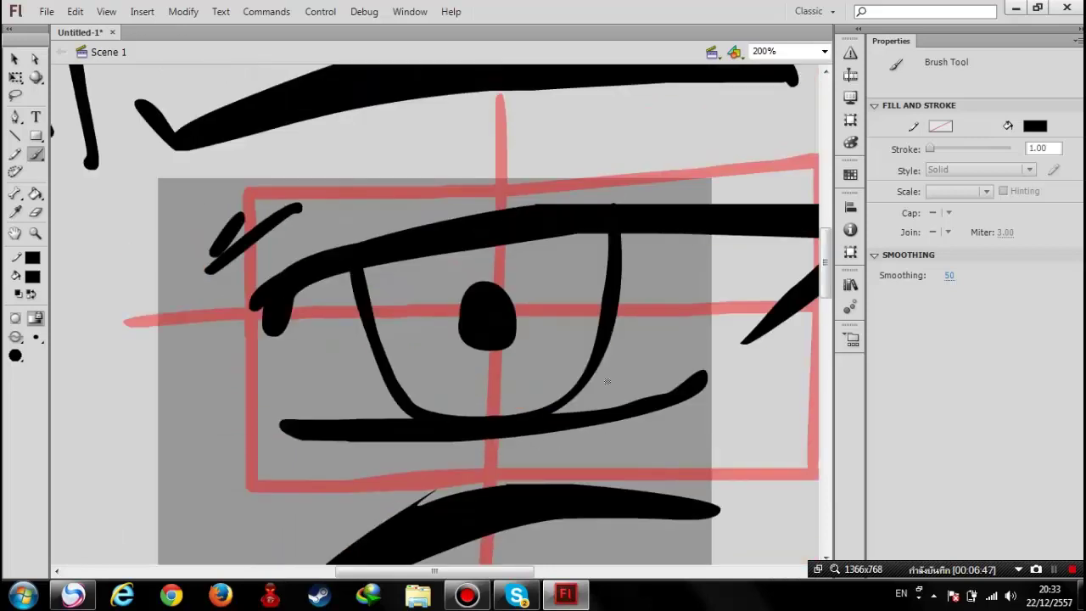
scroll(679, 363, "up", 2)
left_click(819, 53)
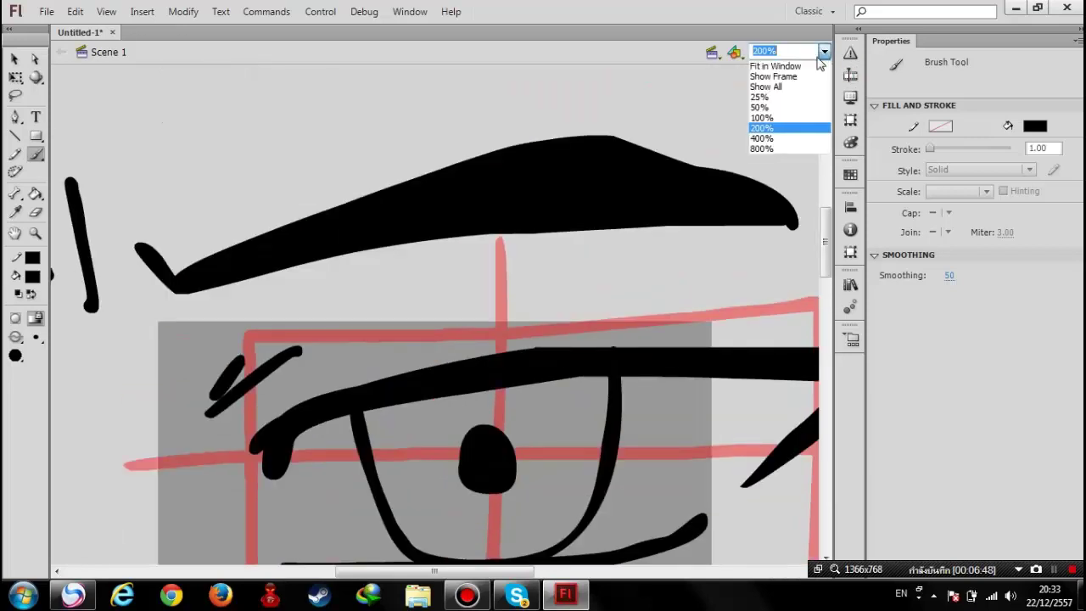
left_click(771, 113)
left_click_drag(538, 577, 353, 576)
scroll(212, 334, "down", 1)
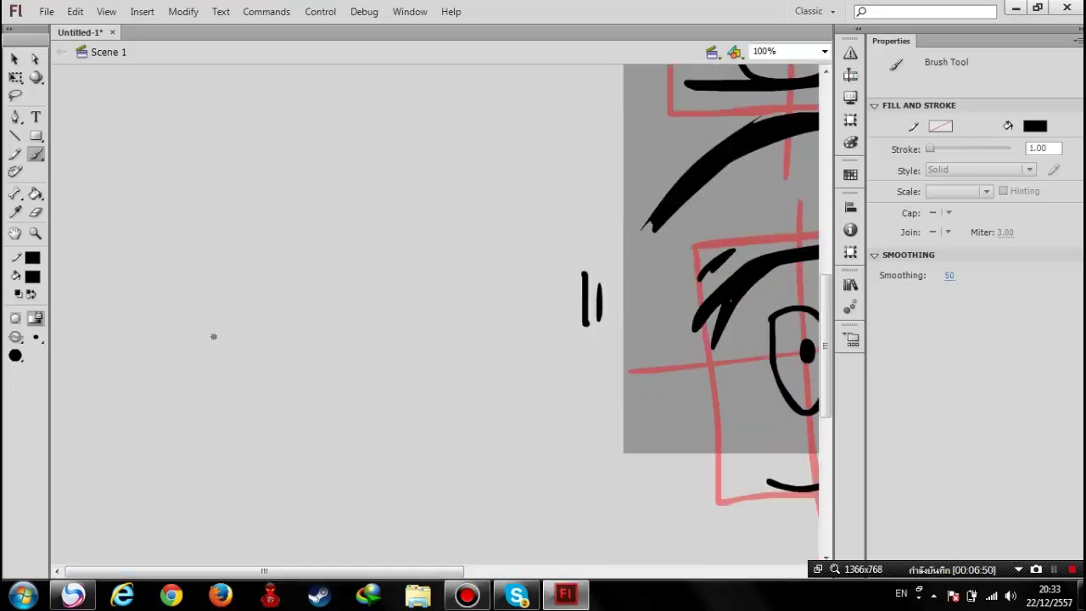
scroll(212, 322, "down", 4)
scroll(255, 297, "up", 1)
scroll(221, 312, "up", 2)
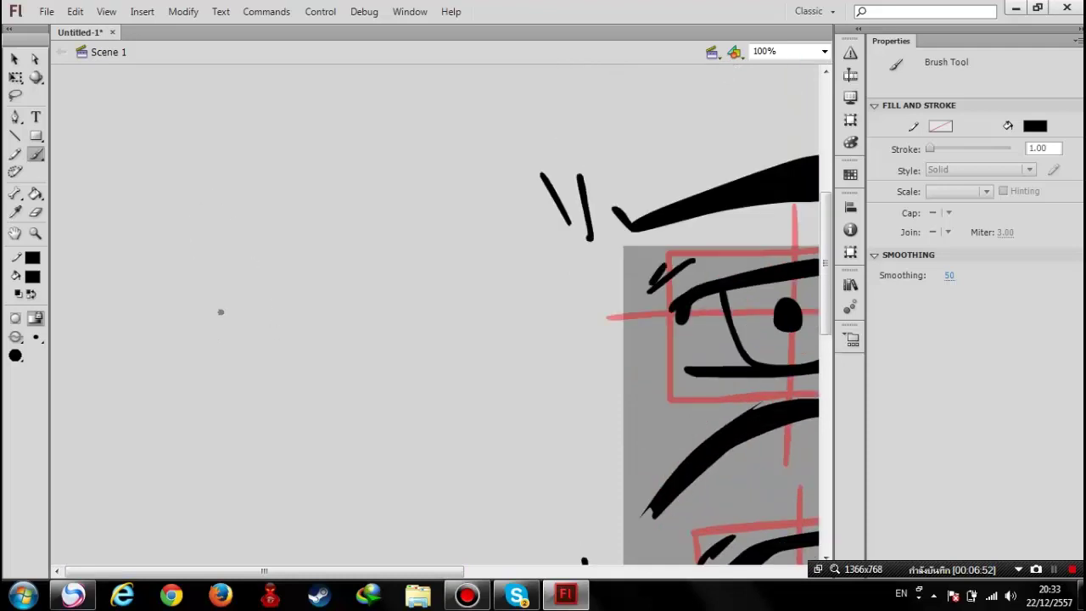
Brush a fifth eye's thick upper lid with a pointed outer tip and closed inner end
mouse_move(151, 333)
left_mouse_down()
mouse_move(300, 277)
mouse_move(375, 326)
left_mouse_up()
key("ctrl+z")
left_click_drag(154, 318, 370, 305)
mouse_move(151, 319)
left_mouse_down()
mouse_move(402, 300)
mouse_move(384, 354)
left_mouse_up()
left_click_drag(413, 302, 389, 349)
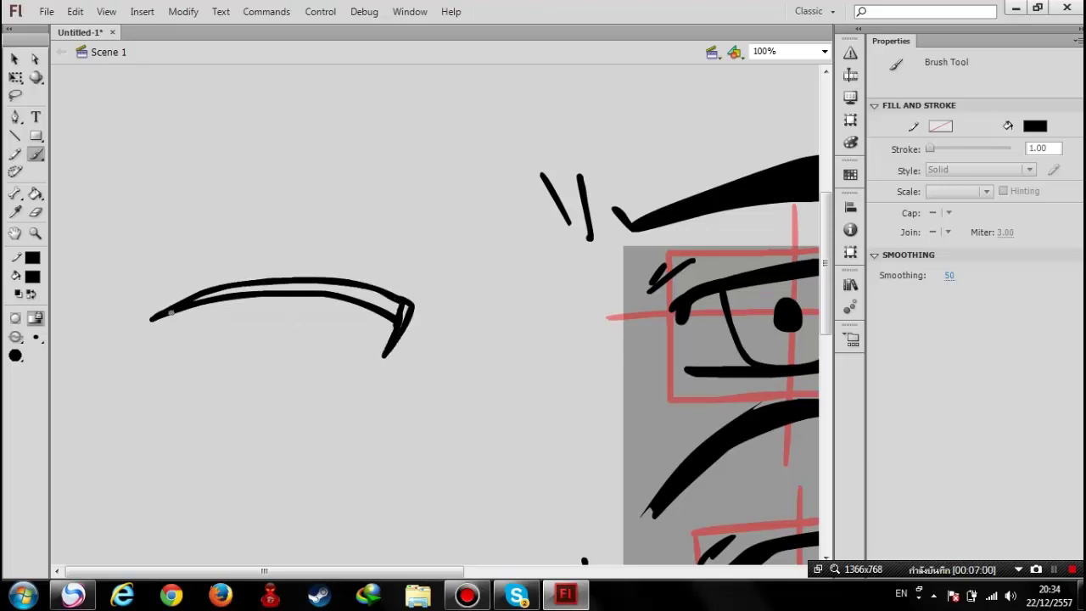
left_click_drag(168, 332, 204, 302)
Add the lower lid line and flicked lashes at the outer corner
mouse_move(214, 398)
left_mouse_down()
mouse_move(354, 384)
mouse_move(224, 397)
left_mouse_up()
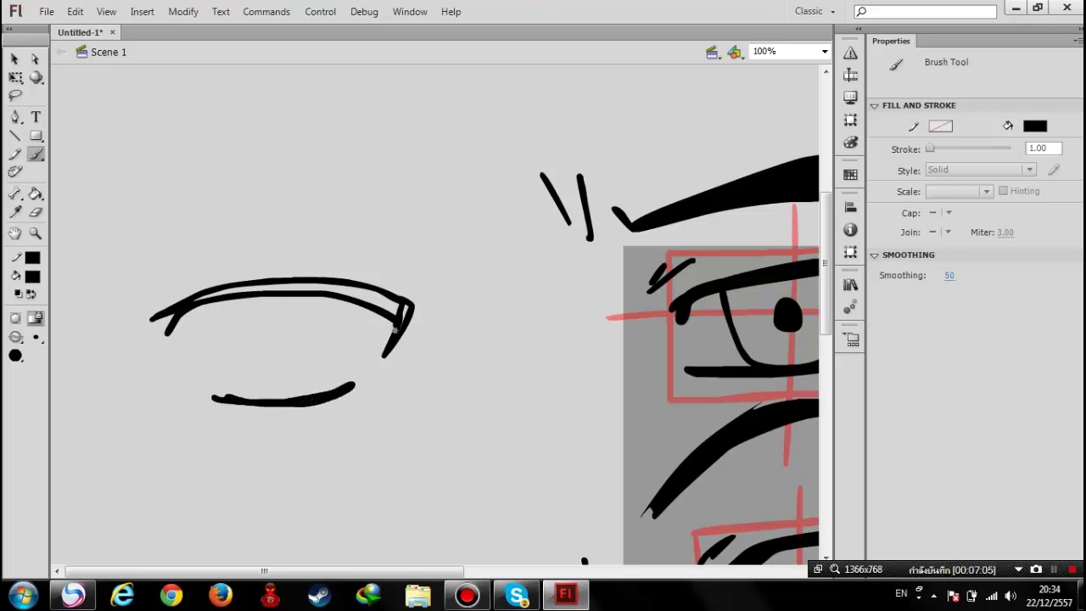
mouse_move(378, 287)
left_mouse_down()
mouse_move(404, 268)
mouse_move(422, 277)
left_mouse_up()
mouse_move(404, 314)
left_mouse_down()
mouse_move(435, 297)
mouse_move(396, 339)
left_mouse_up()
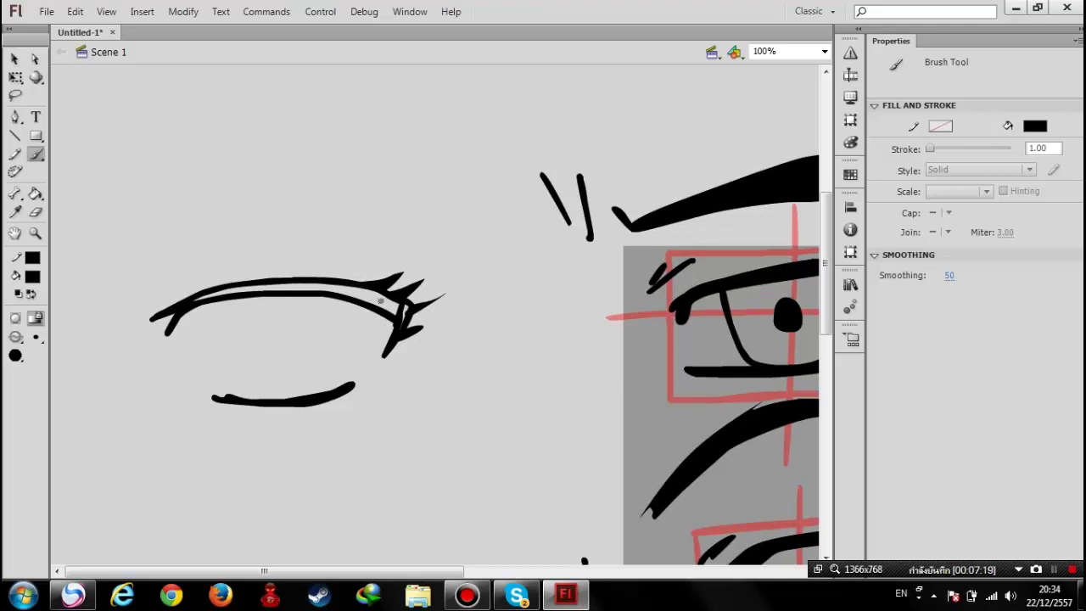
Fill the upper lid gap black, then brush the iris outline and a pupil dot
key("k")
left_click(373, 295)
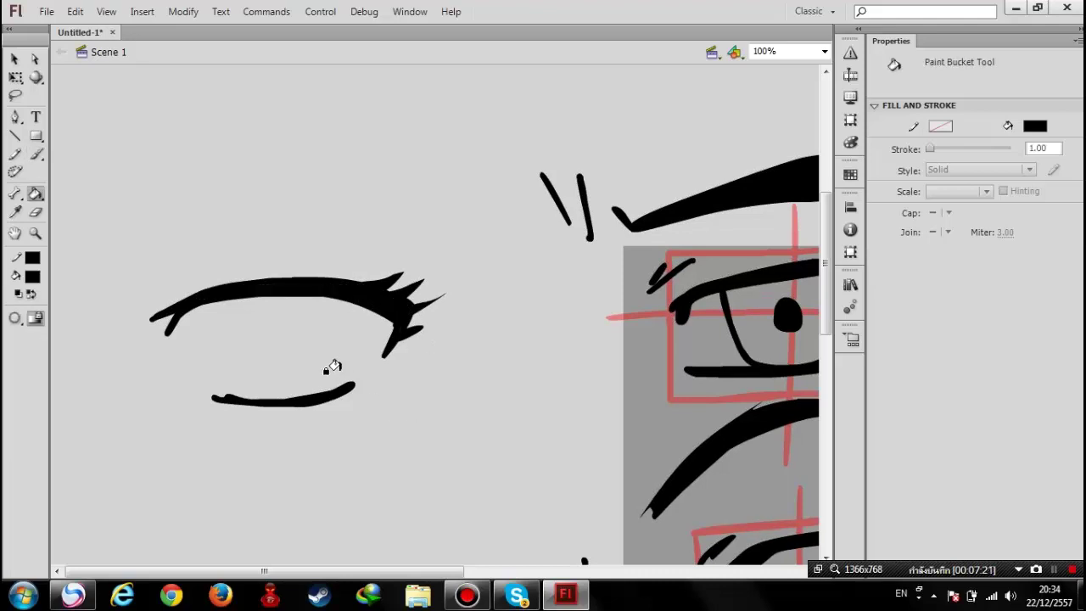
left_click(36, 154)
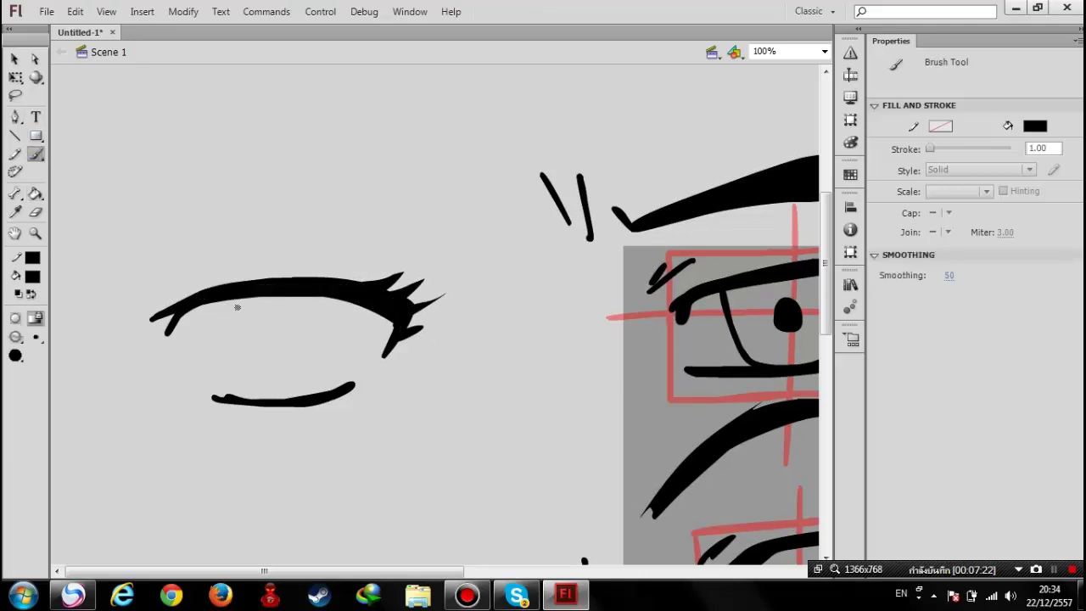
mouse_move(220, 294)
left_mouse_down()
mouse_move(218, 376)
mouse_move(321, 392)
mouse_move(337, 299)
left_mouse_up()
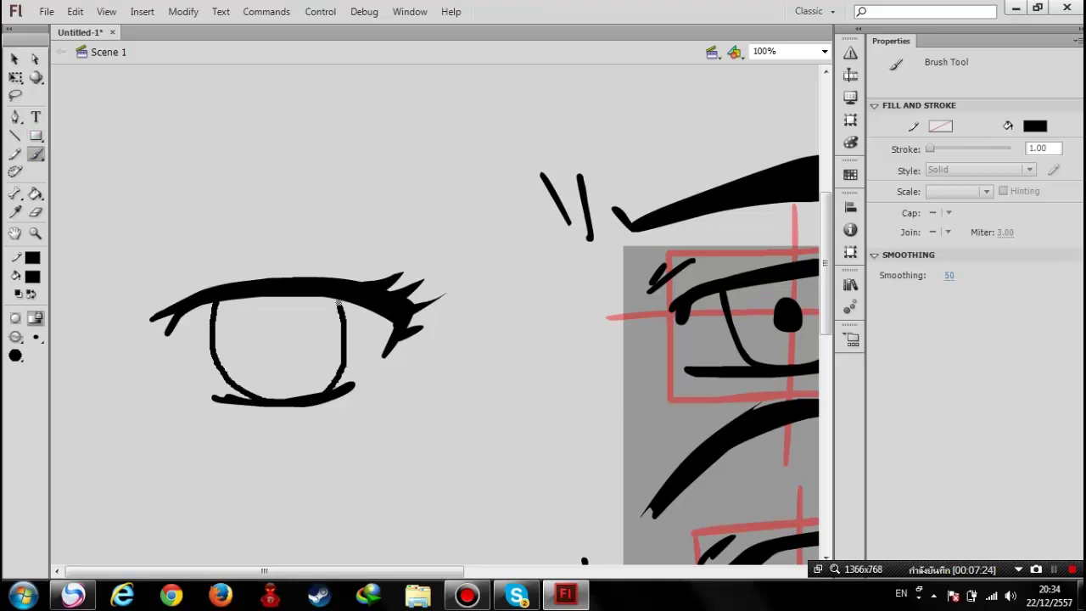
left_click(273, 331)
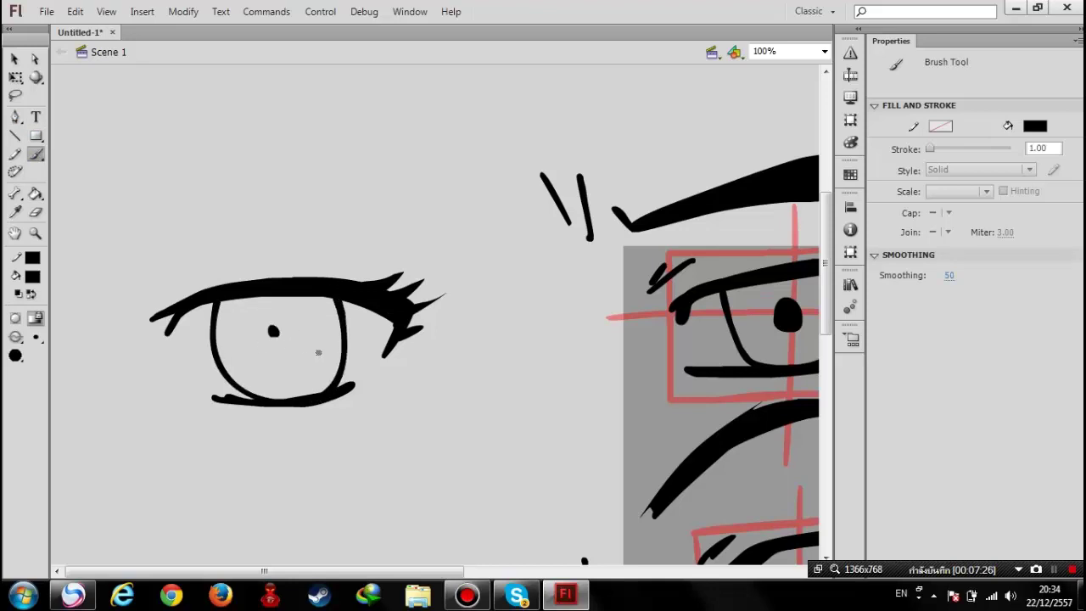
key("ctrl+z")
left_click(281, 339)
Add a short lash under the upper lid and an arched brow above the eye
left_click_drag(201, 301, 188, 322)
mouse_move(165, 268)
left_mouse_down()
mouse_move(211, 253)
mouse_move(168, 270)
left_mouse_up()
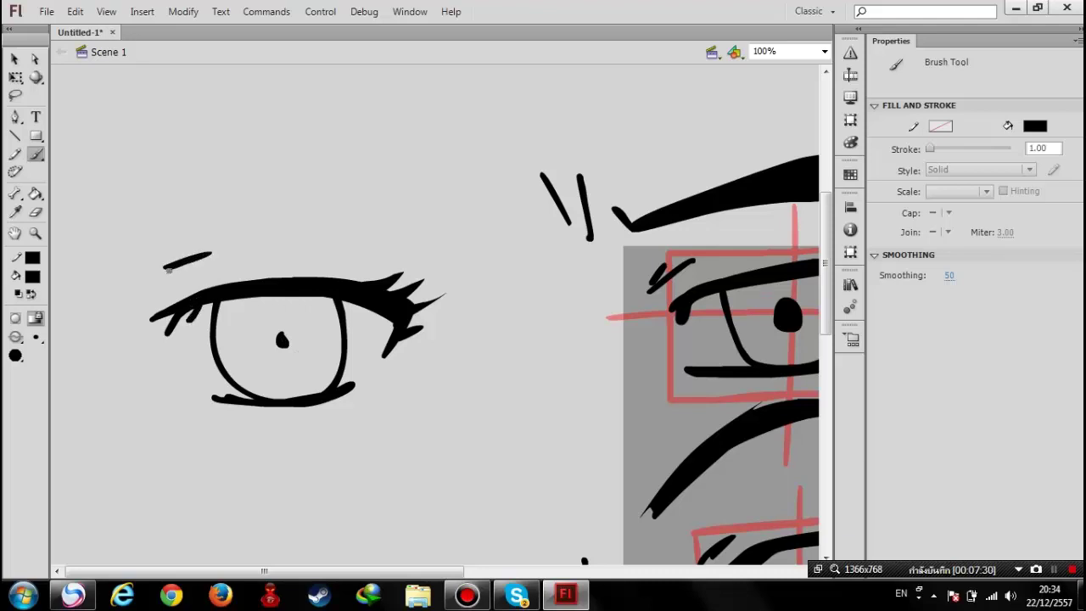
mouse_move(141, 231)
left_mouse_down()
mouse_move(380, 235)
mouse_move(311, 235)
left_mouse_up()
key("ctrl+z")
mouse_move(151, 250)
left_mouse_down()
mouse_move(404, 229)
mouse_move(260, 181)
mouse_move(149, 251)
left_mouse_up()
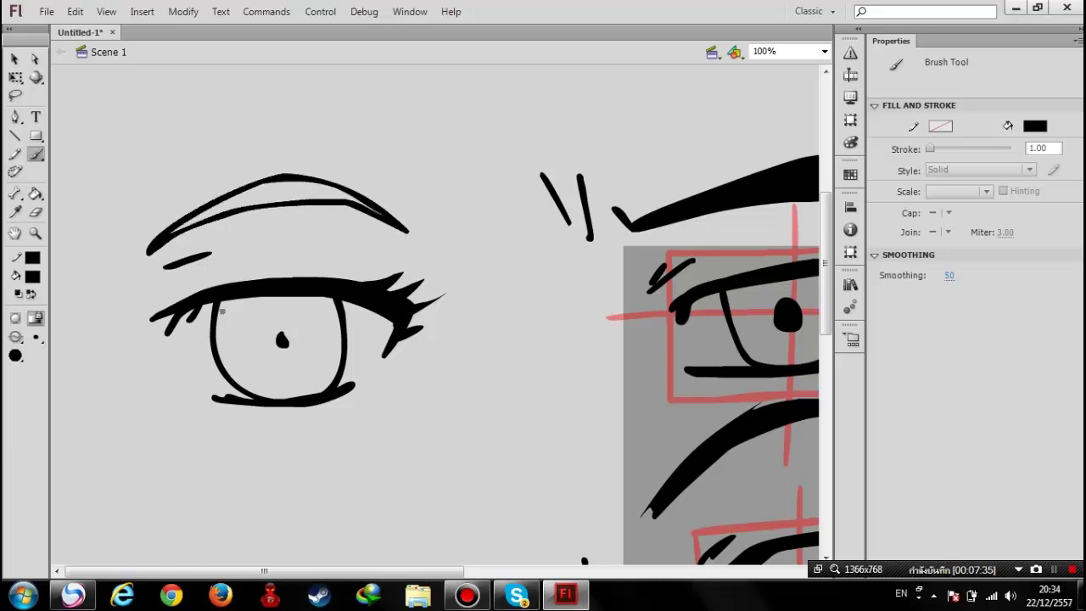
Try an inner iris shape filled black, then undo the strokes and fill
mouse_move(247, 296)
left_mouse_down()
mouse_move(297, 372)
mouse_move(320, 300)
left_mouse_up()
key("ctrl+z")
mouse_move(241, 309)
left_mouse_down()
mouse_move(310, 366)
mouse_move(309, 293)
left_mouse_up()
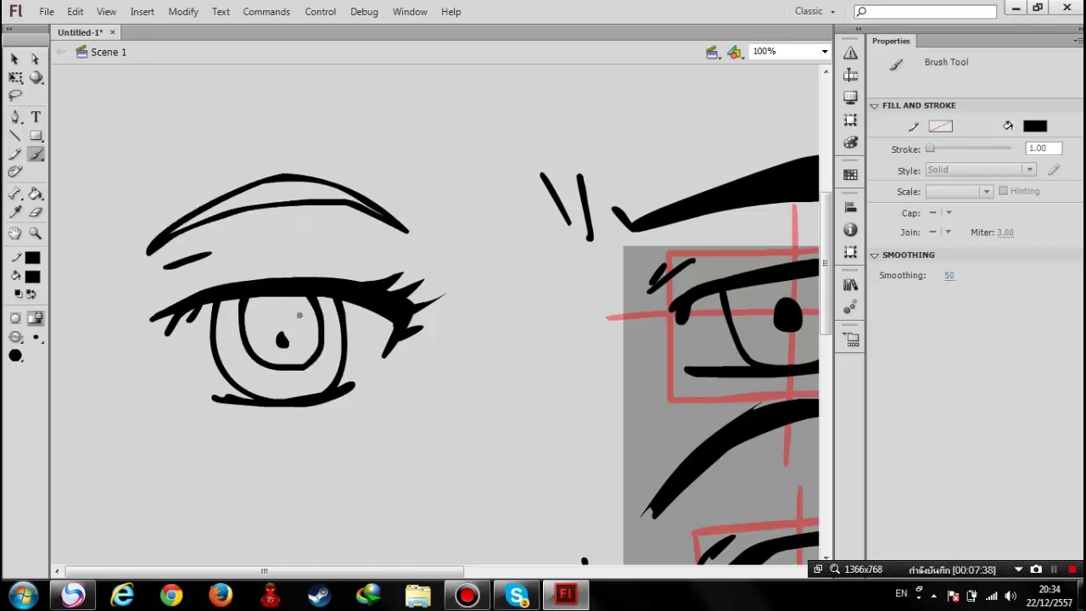
key("k")
left_click(291, 325)
scroll(340, 412, "down", 4)
scroll(267, 359, "up", 2)
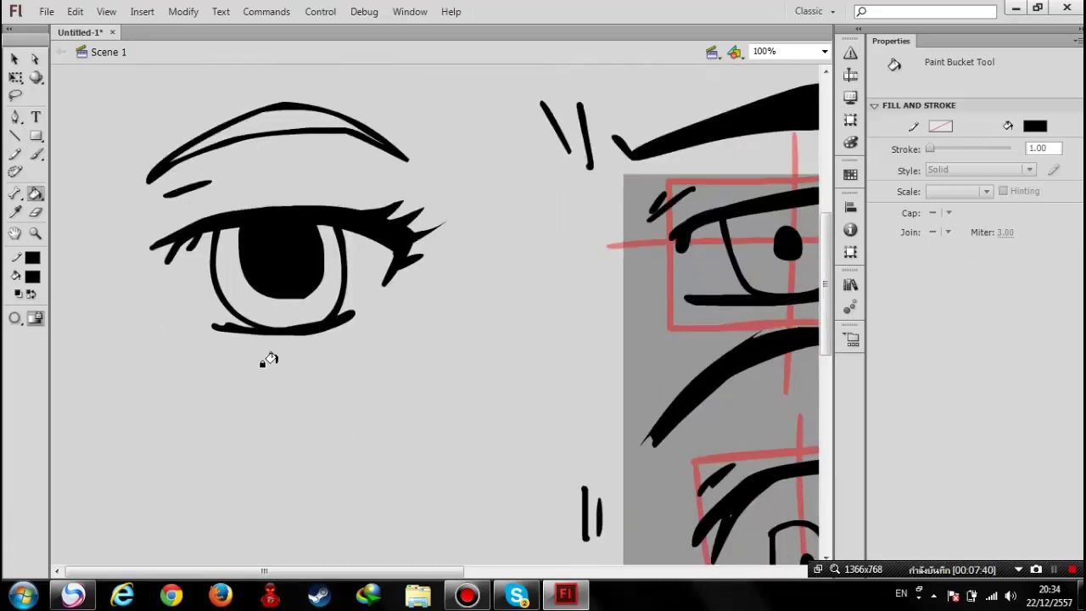
left_click(36, 154)
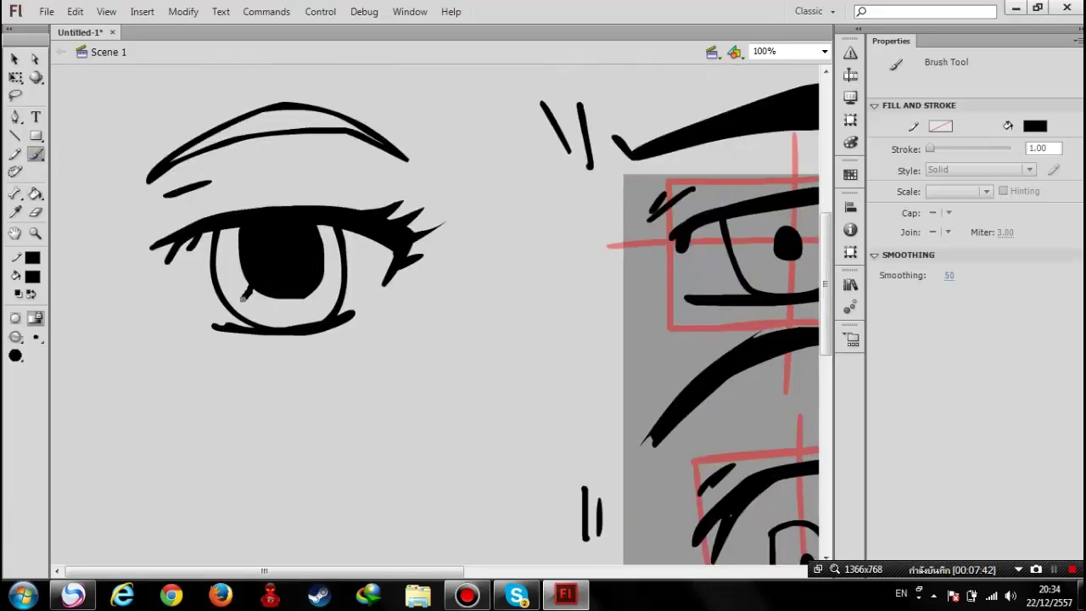
left_click_drag(243, 298, 252, 286)
scroll(414, 381, "up", 3)
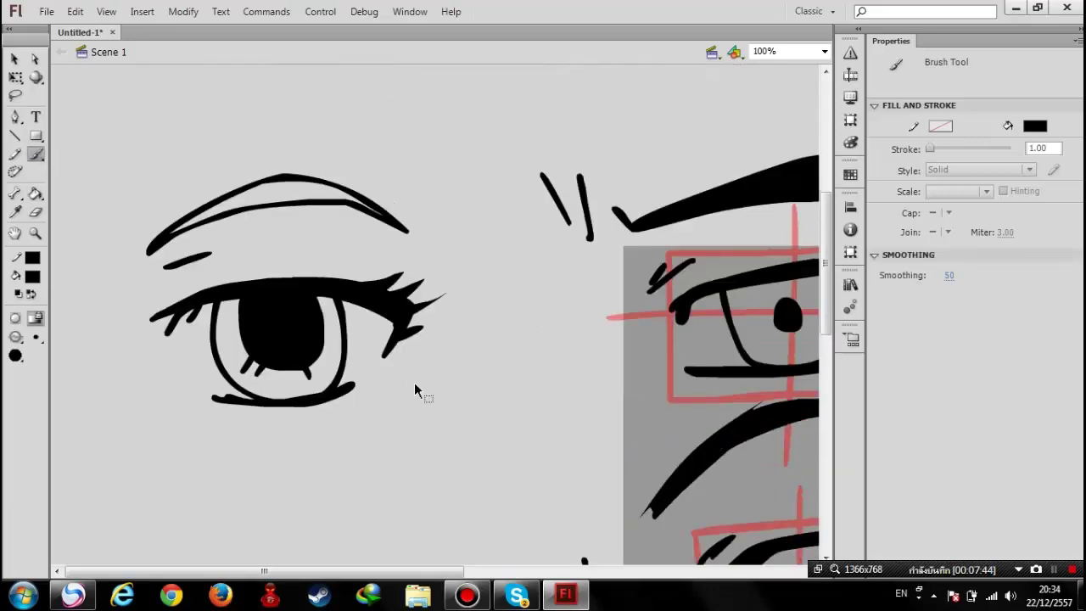
key("ctrl+z")
key("ctrl+z")
key("ctrl+z")
key("ctrl+z")
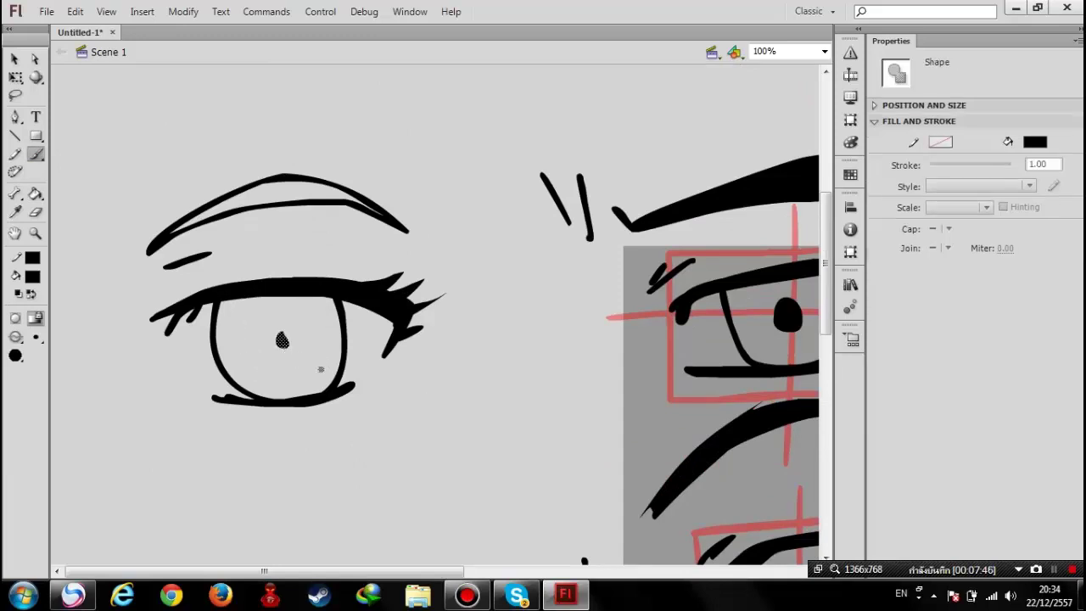
key("ctrl+z")
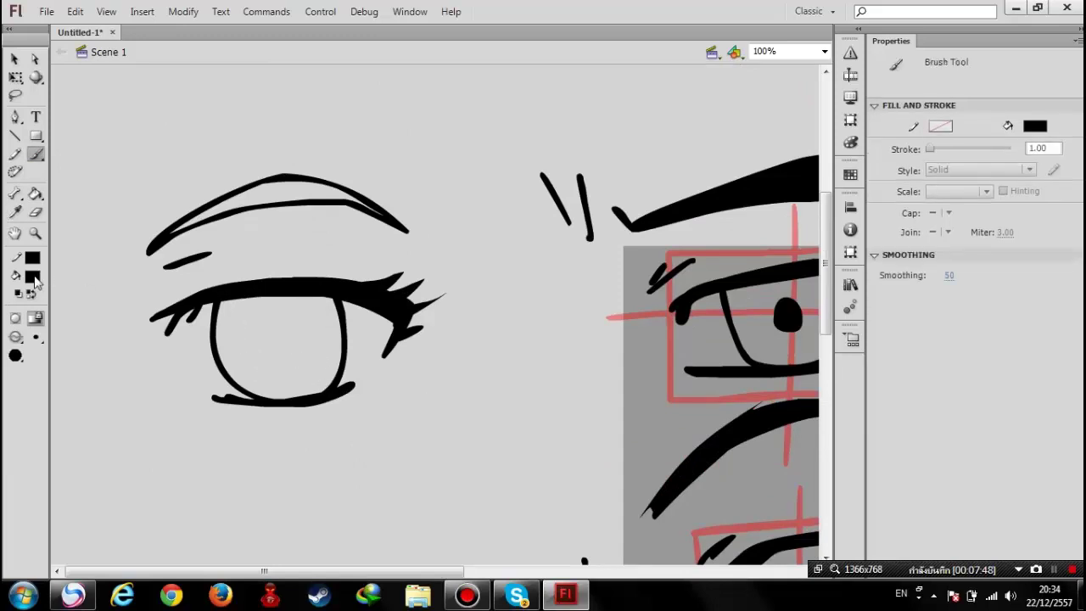
Fill the fifth eye's iris with solid red using the Paint Bucket
left_click(32, 276)
left_click(51, 373)
key("k")
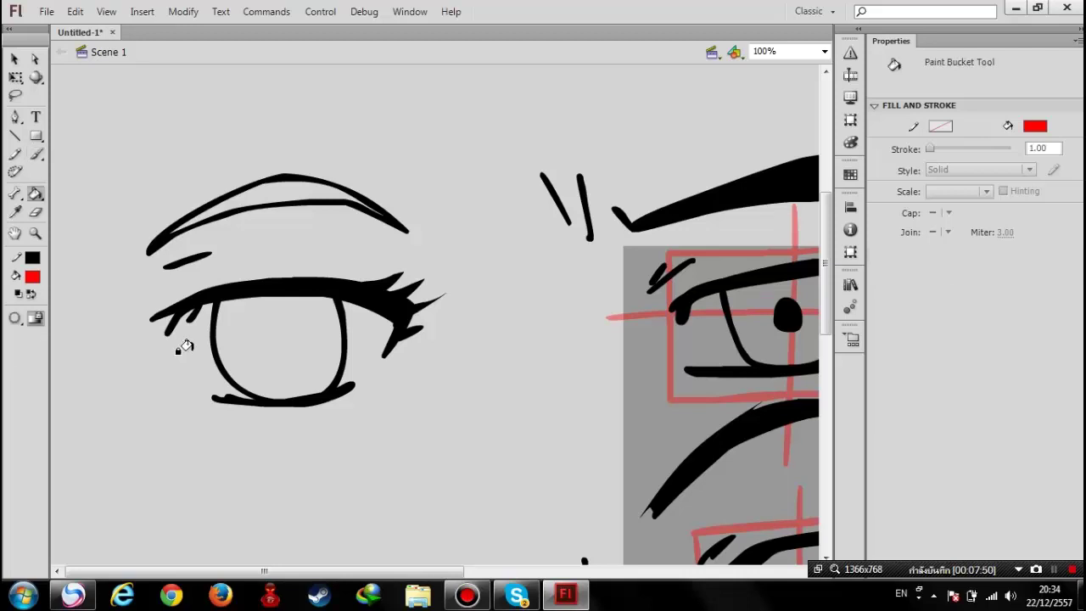
left_click(271, 337)
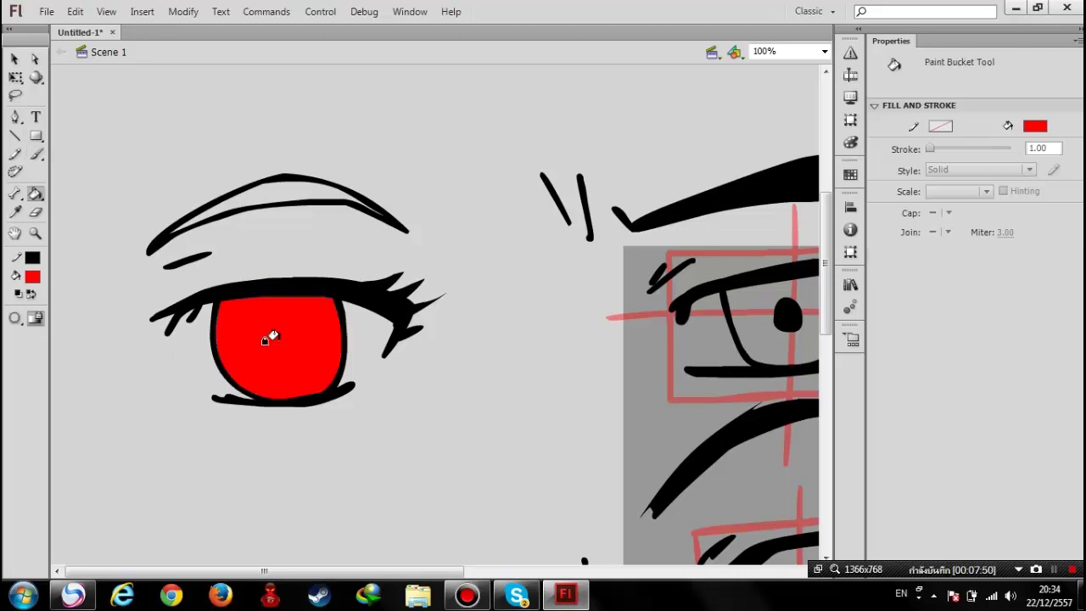
Zoom out to 50% to view the red-iris eye beside the other sketches
left_click(824, 51)
left_click(772, 114)
scroll(665, 314, "down", 5)
scroll(664, 314, "up", 3)
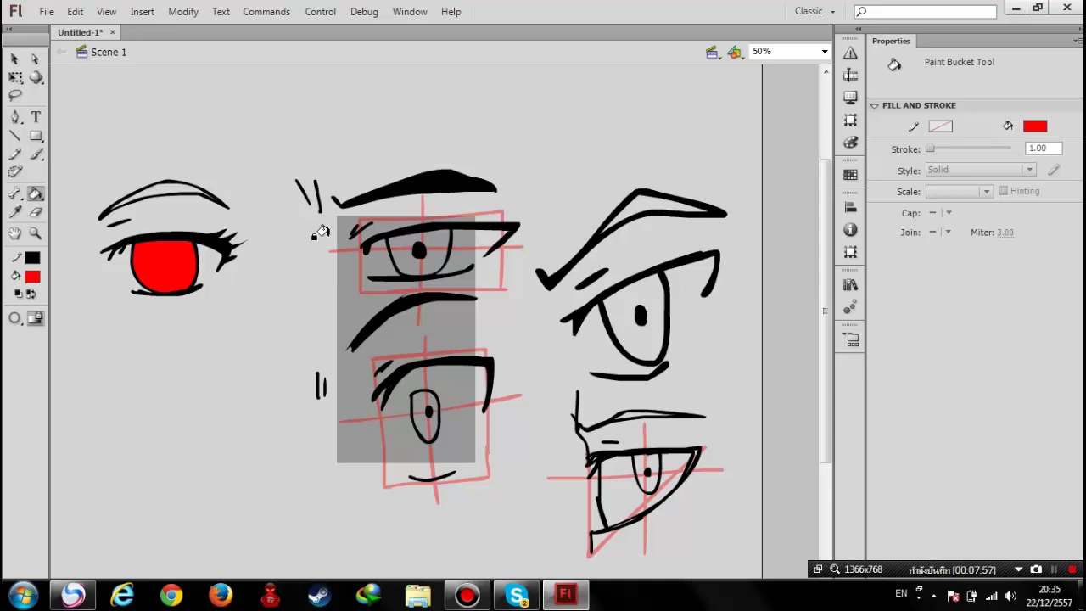
scroll(520, 240, "down", 3)
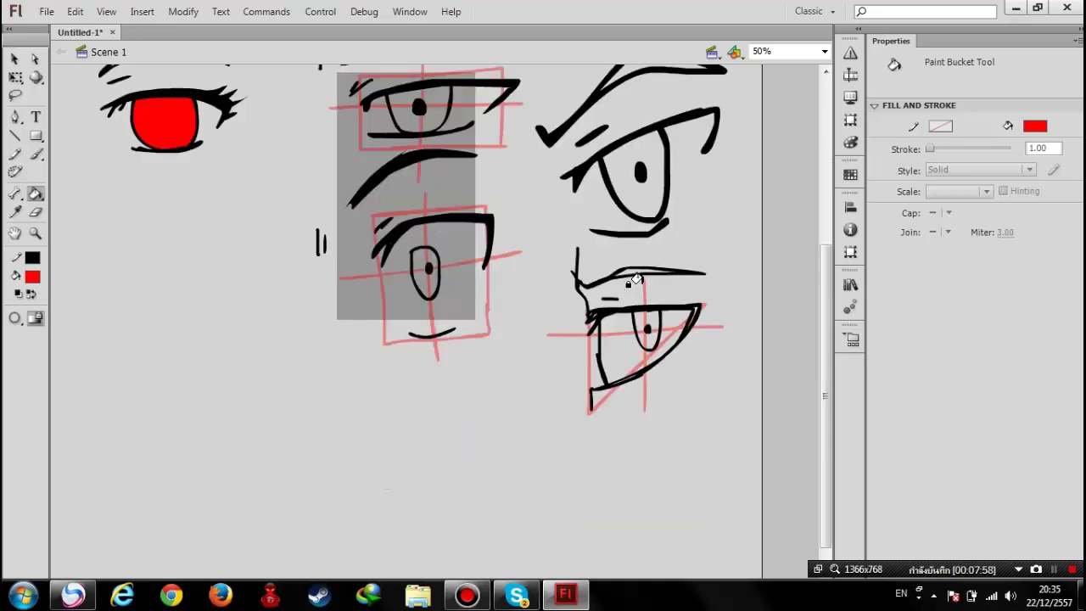
scroll(653, 333, "up", 3)
scroll(661, 329, "down", 2)
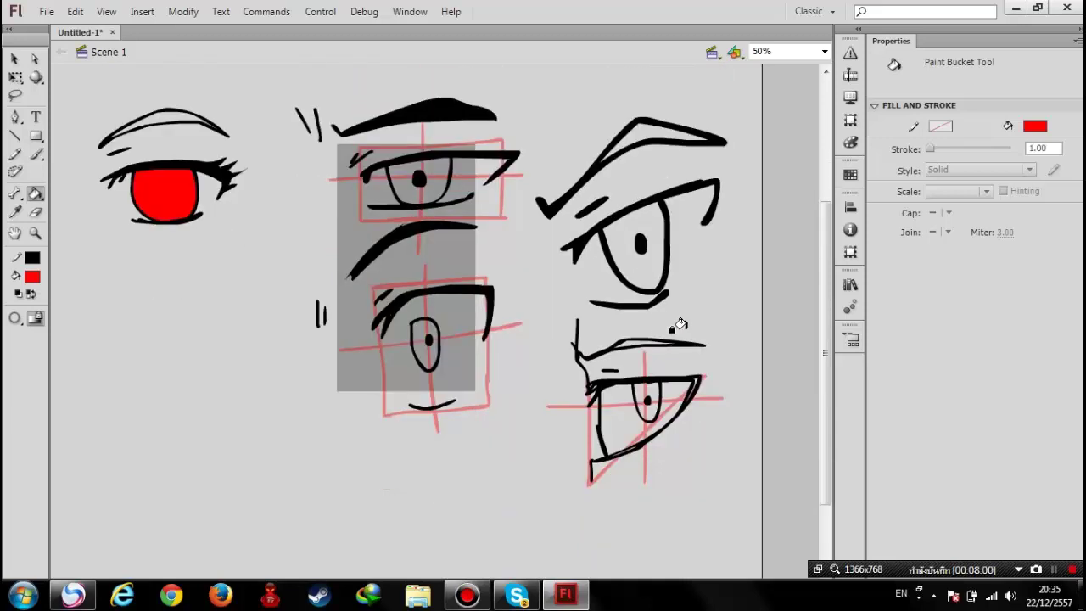